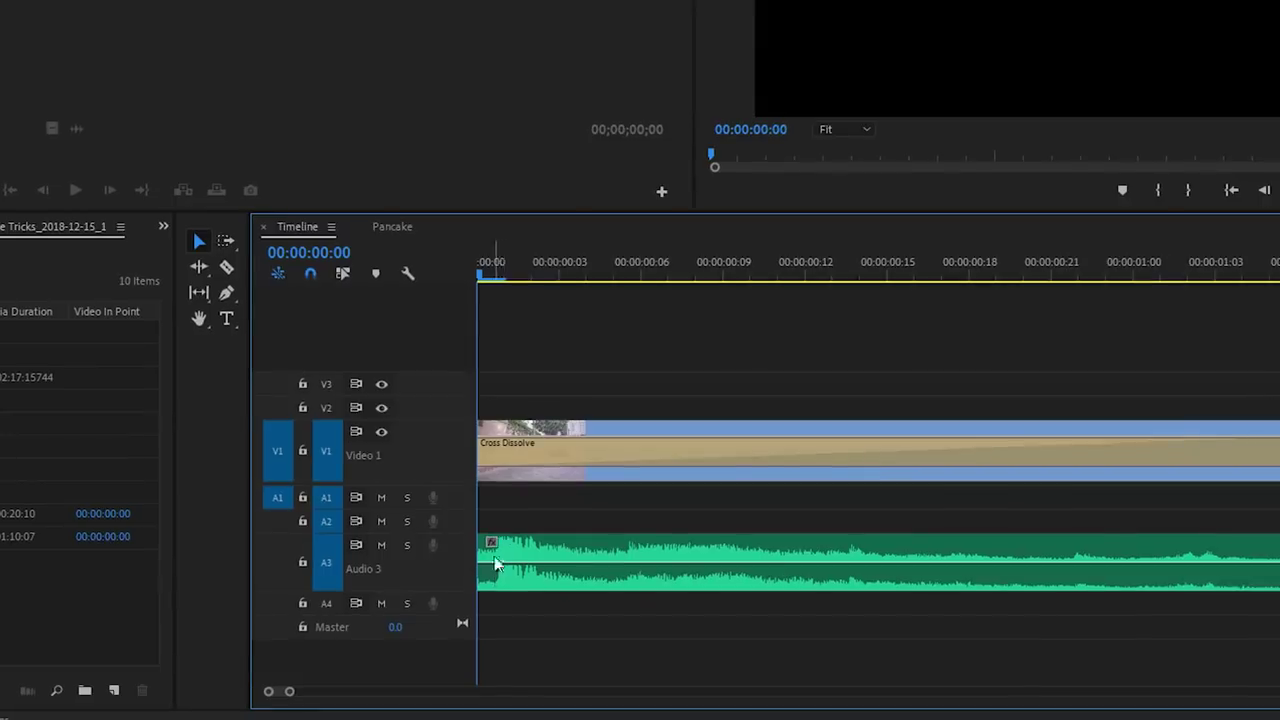
Try to trim the start of the music clip on A3 and switch the timeline ruler to audio time units.
mouse_move(485, 579)
mouse_down()
mouse_move(500, 575)
mouse_move(478, 568)
mouse_up()
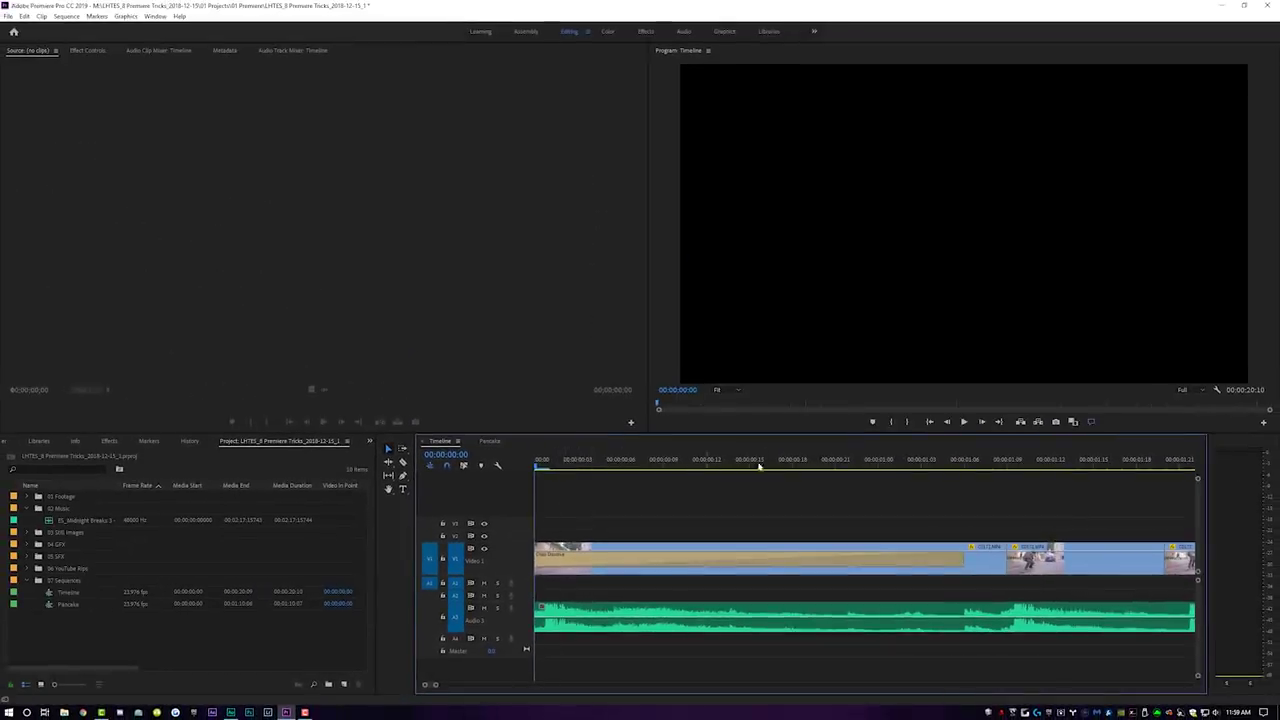
right_click(587, 465)
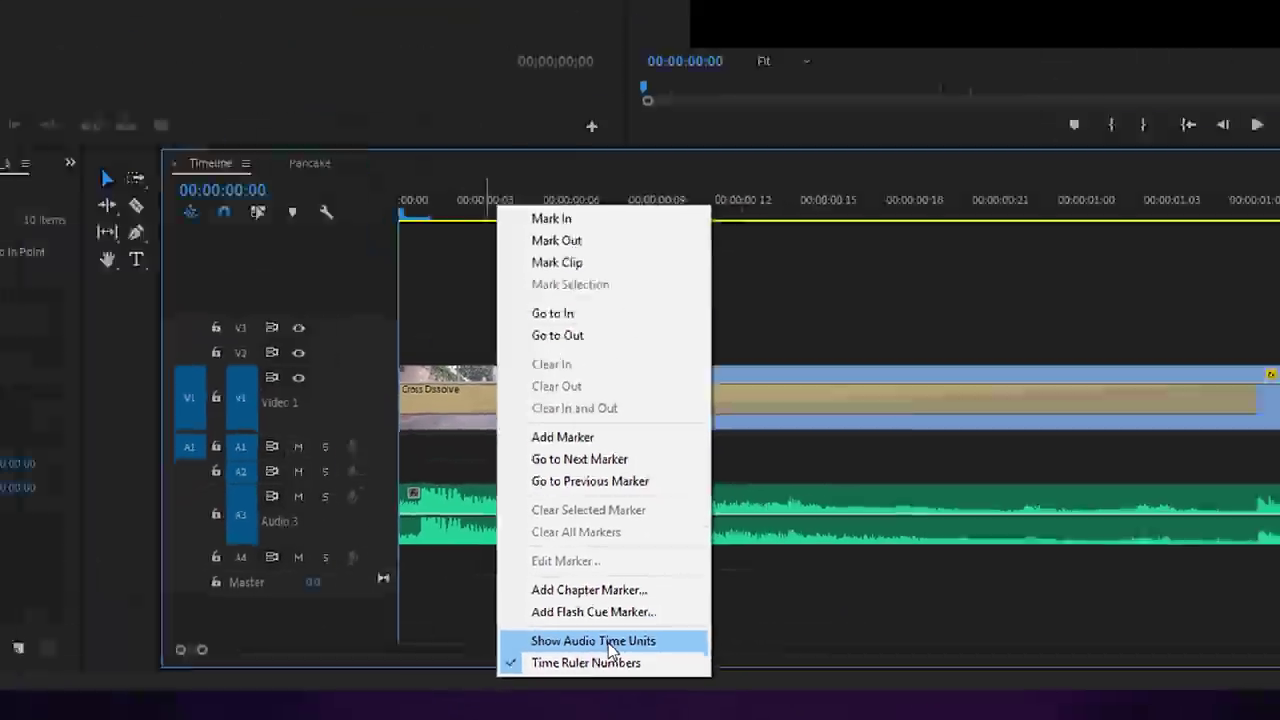
click(583, 603)
mouse_move(557, 686)
mouse_down()
mouse_move(507, 678)
mouse_move(549, 679)
mouse_up()
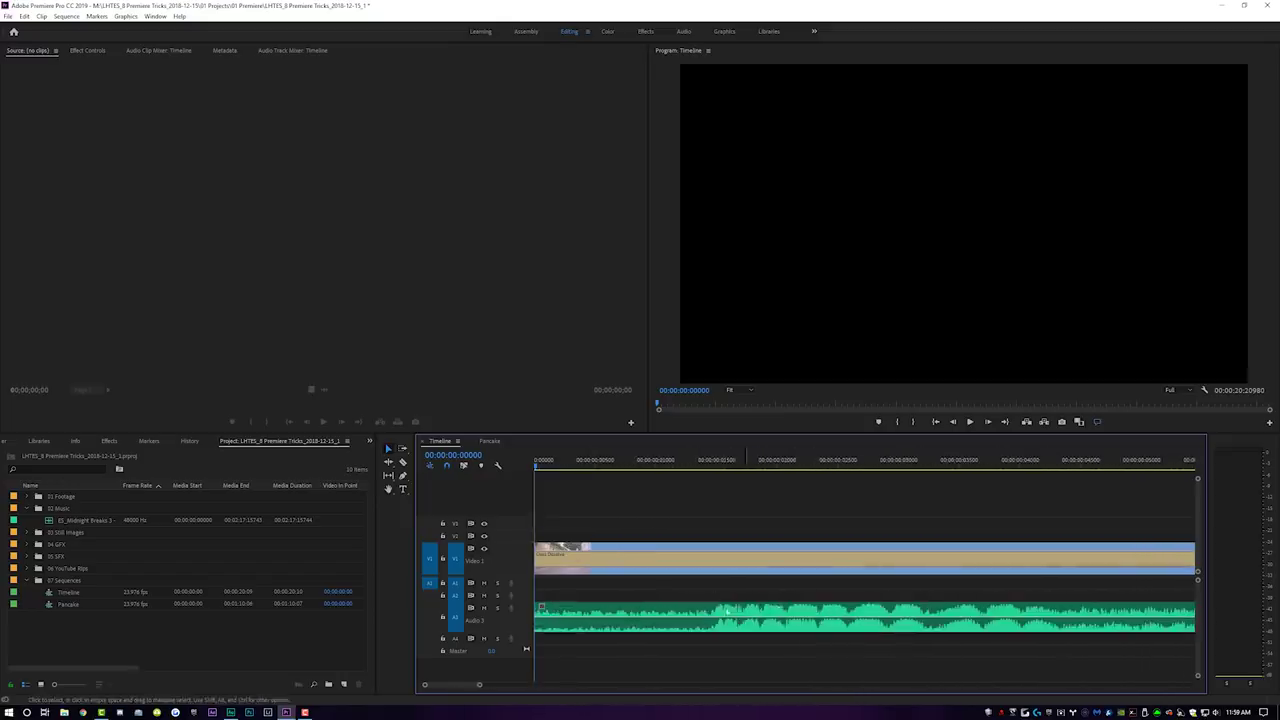
Trim the start of the music clip on A3 to its first beat and extend it back to the sequence start.
drag(540, 607, 712, 623)
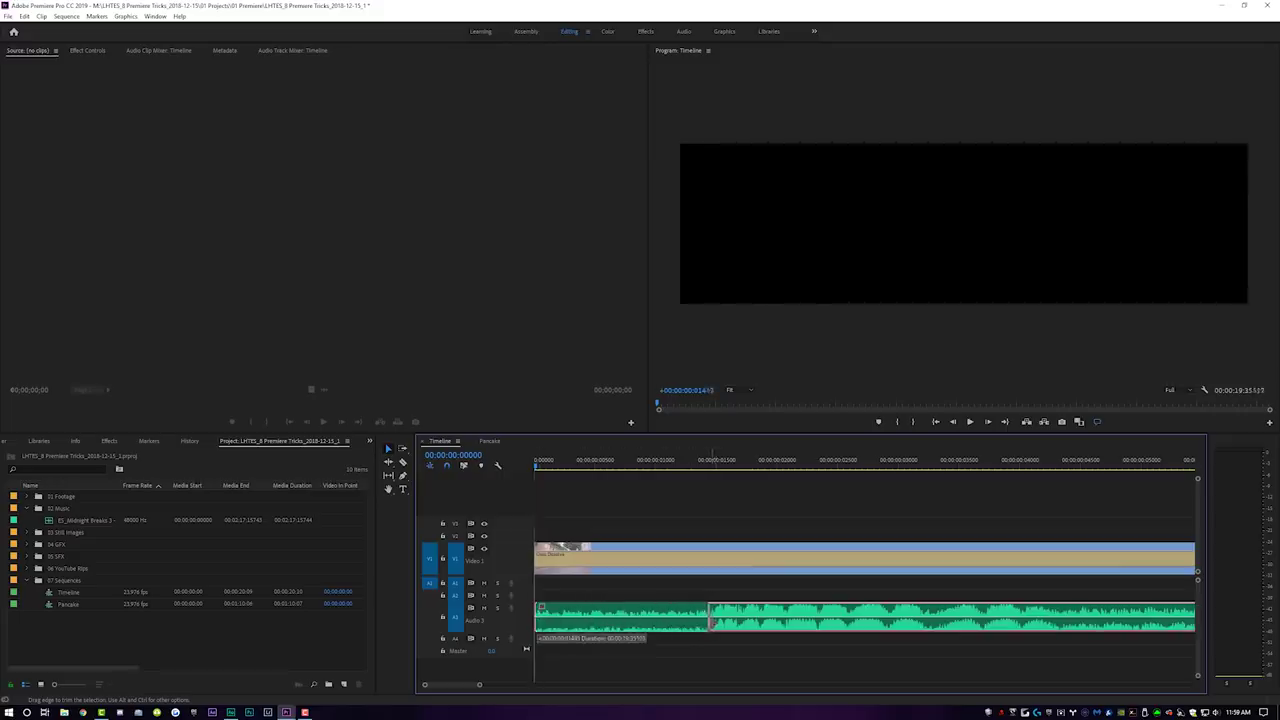
drag(712, 622, 712, 622)
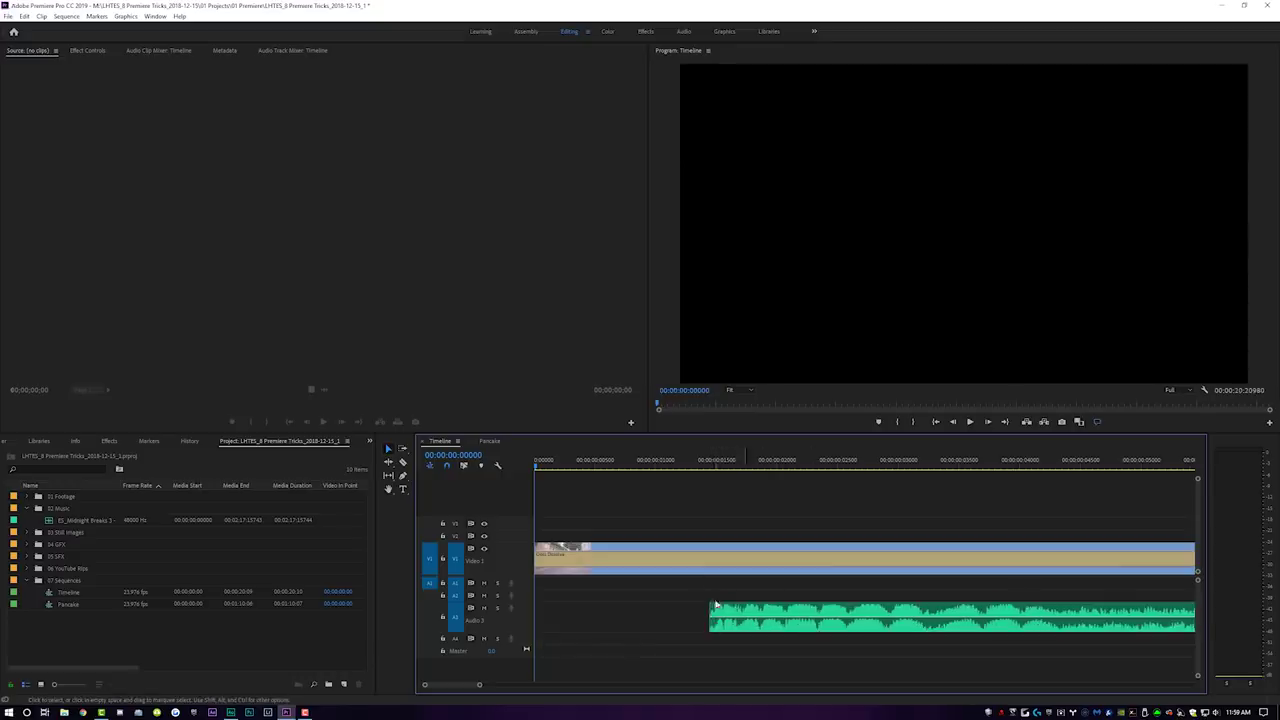
drag(714, 612, 536, 614)
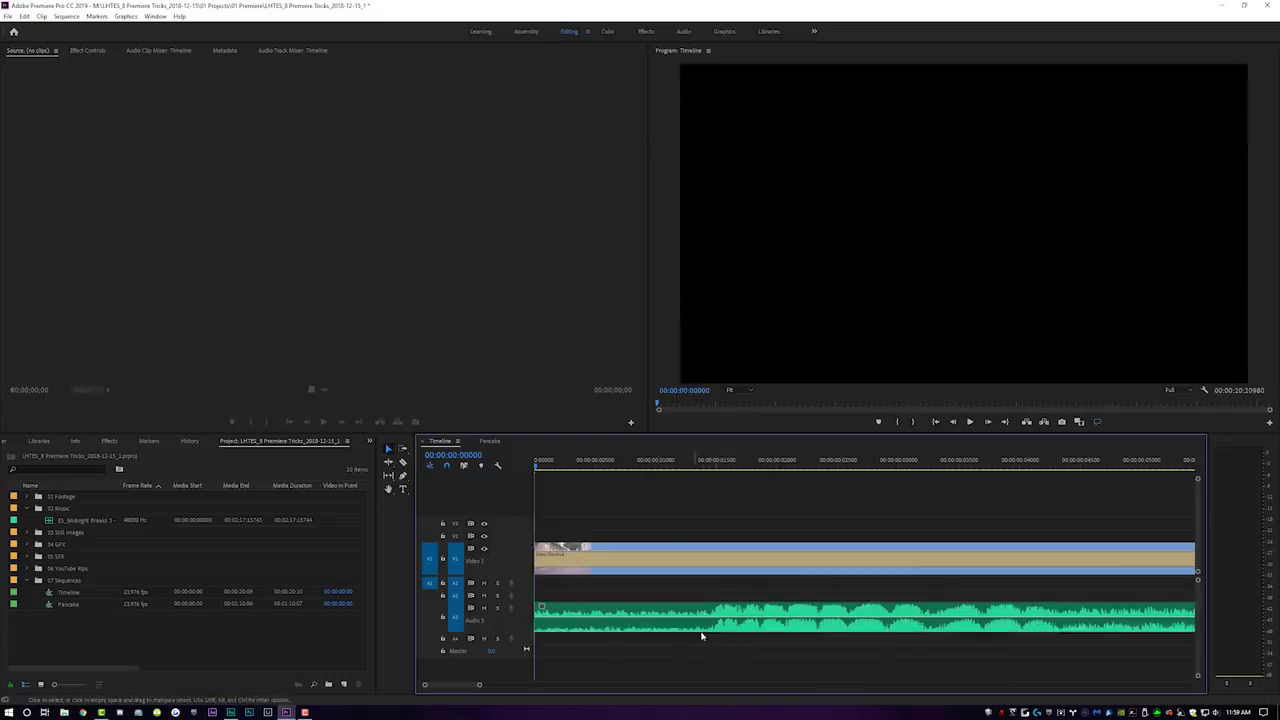
Turn off audio time units on the timeline ruler and try trimming the music clip's start by whole frames.
right_click(644, 466)
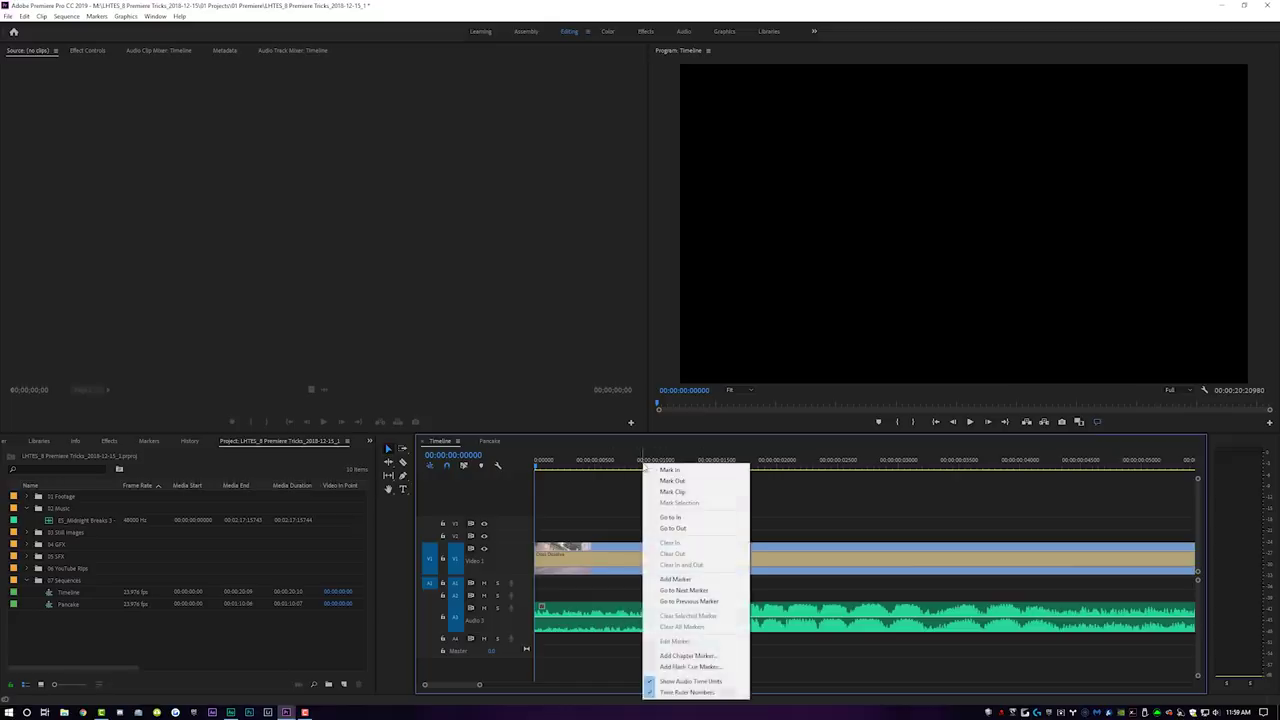
click(698, 681)
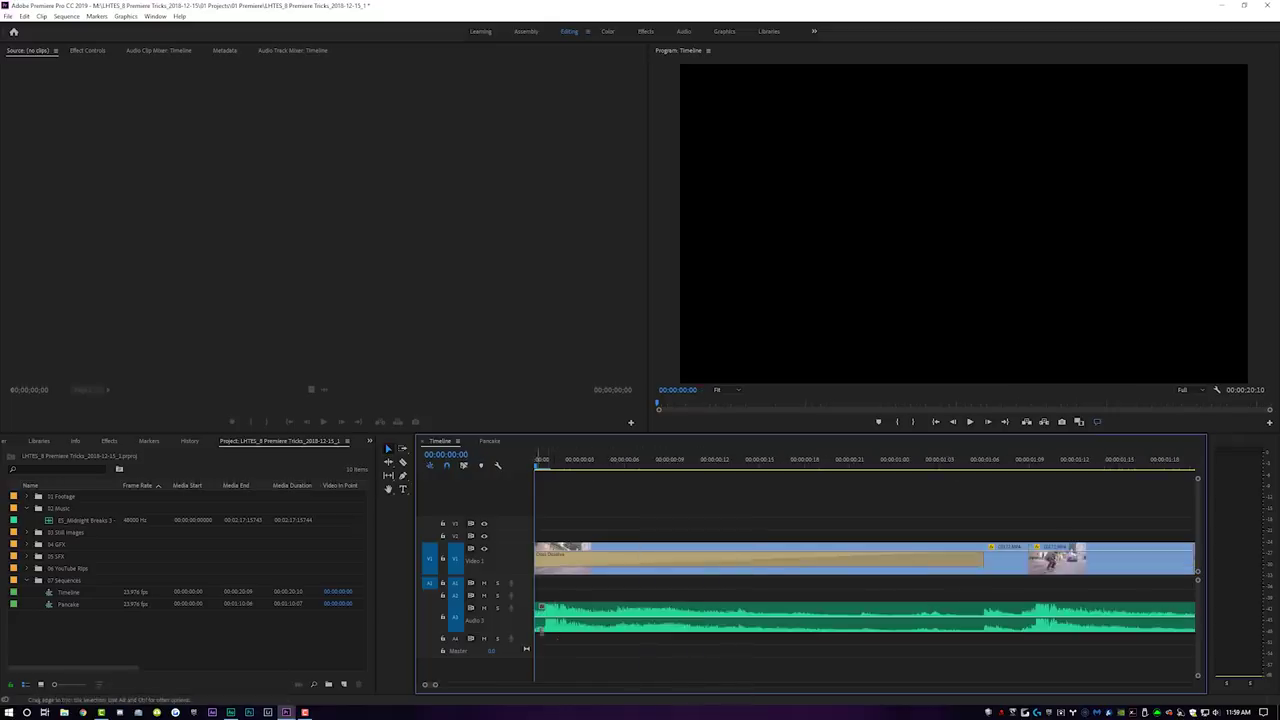
drag(536, 620, 529, 632)
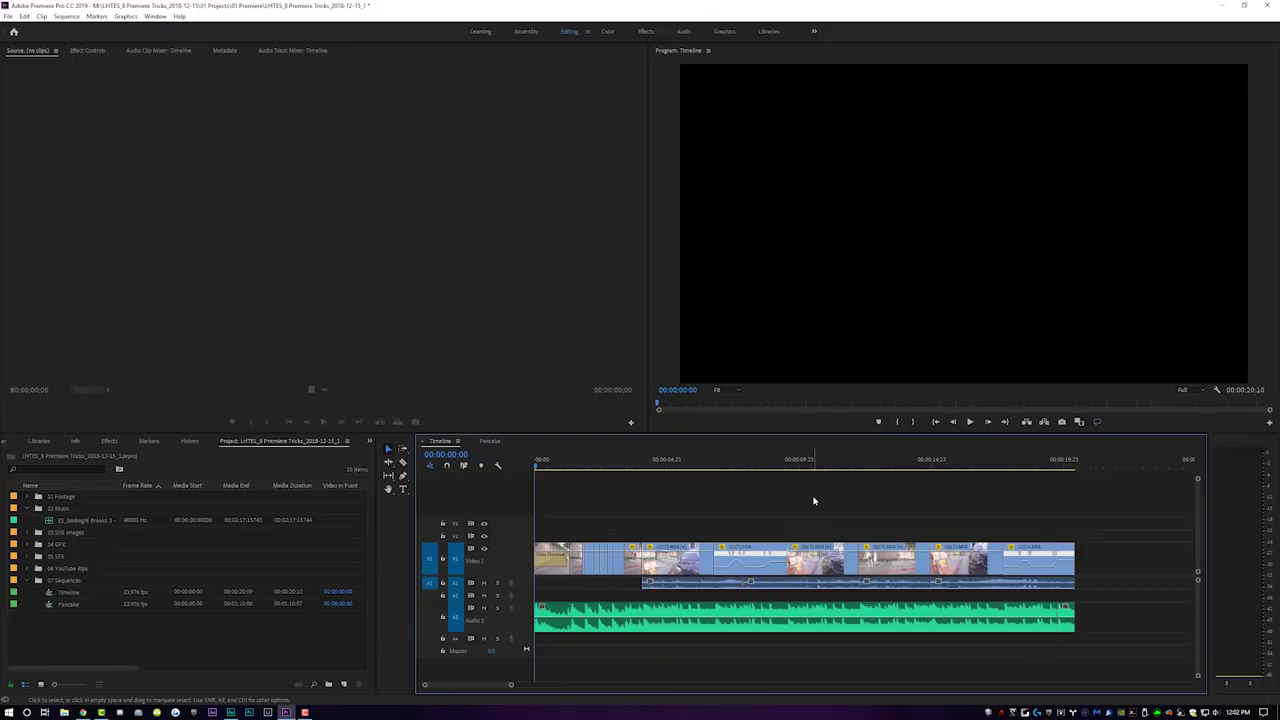
Move the C0175.MP4 clip up to V2 and back down to V1, with the playhead at 00:00:06:21.
drag(758, 556, 757, 538)
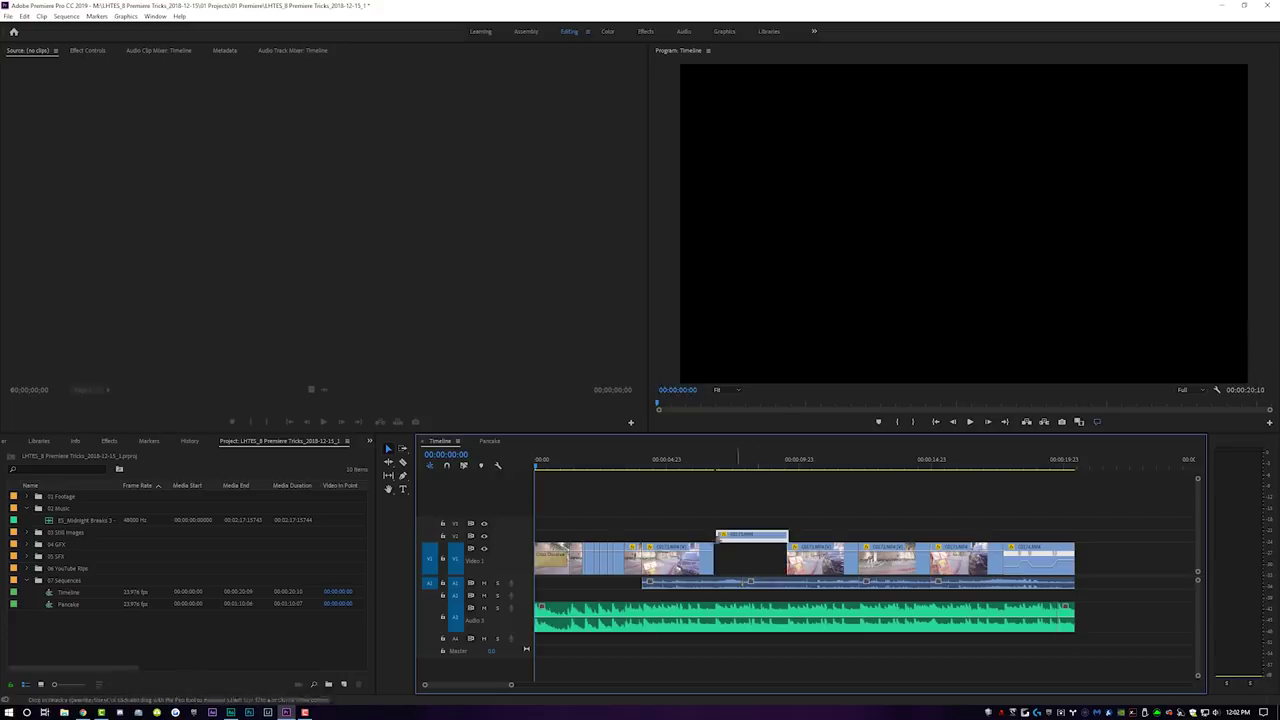
key(equal)
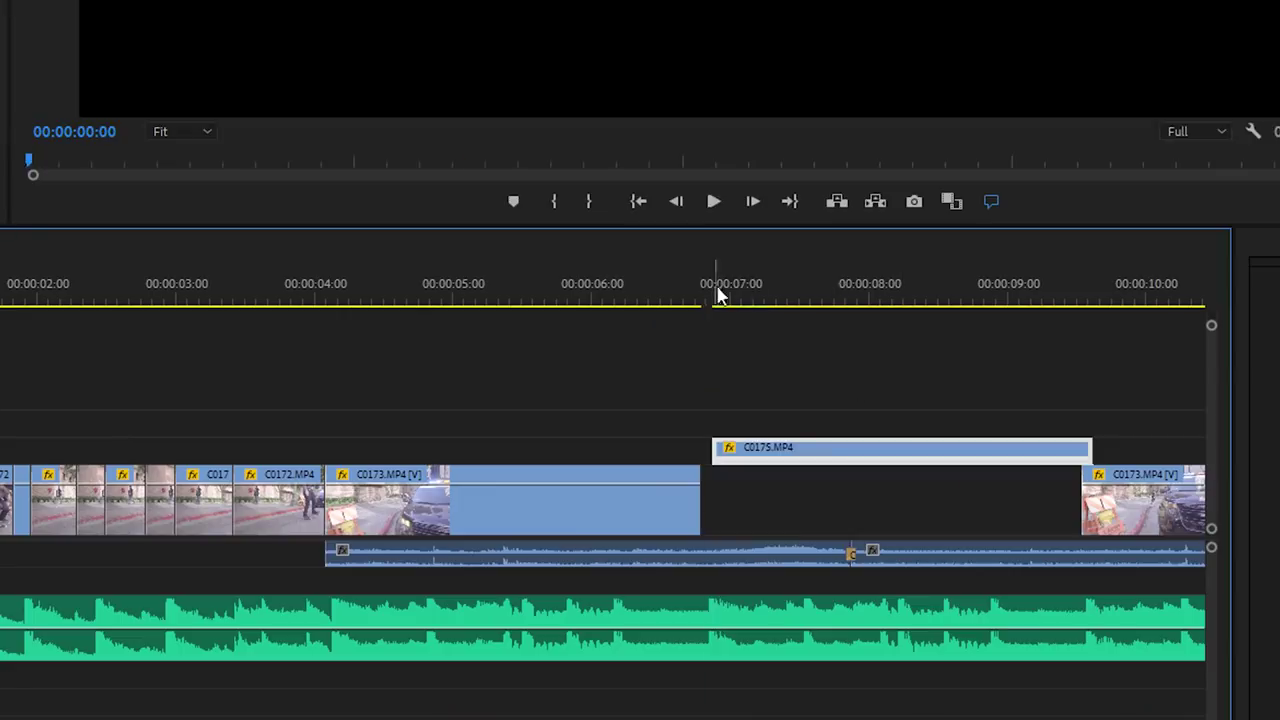
click(715, 292)
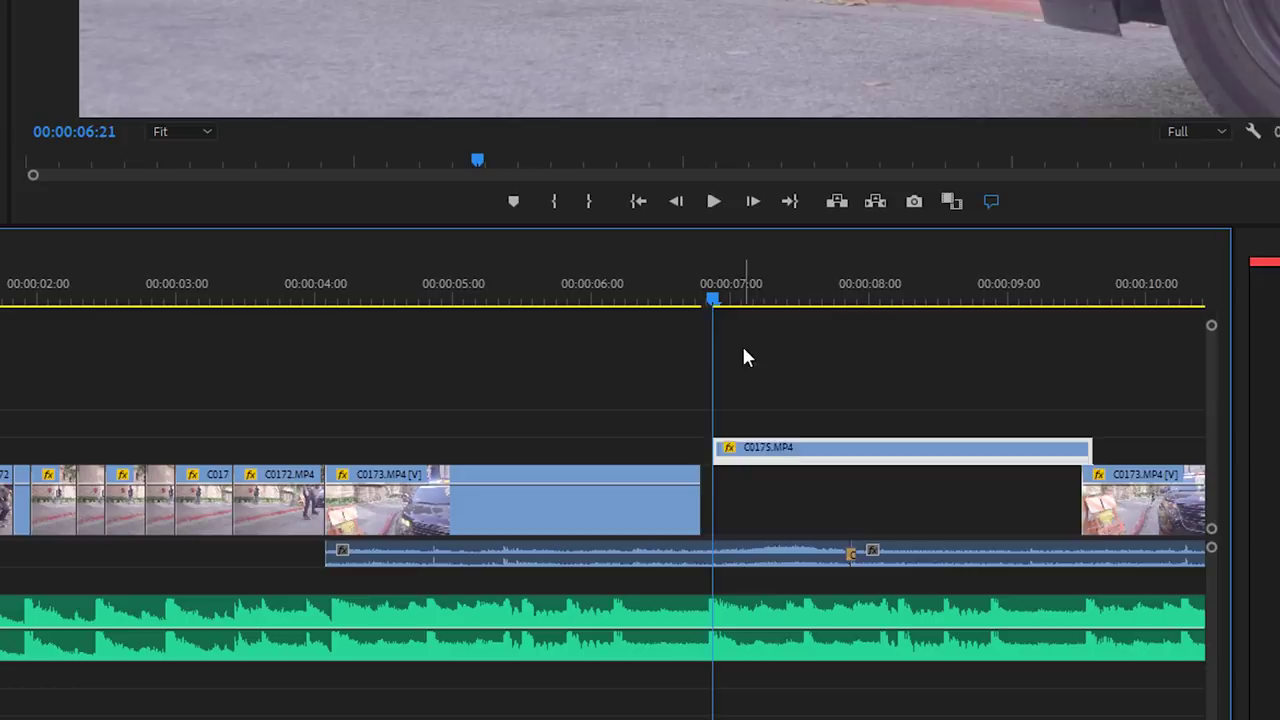
drag(743, 447, 757, 490)
Lift the C0175.MP4 clip to V2 again and try to drop it back into its gap on V1.
drag(895, 480, 883, 456)
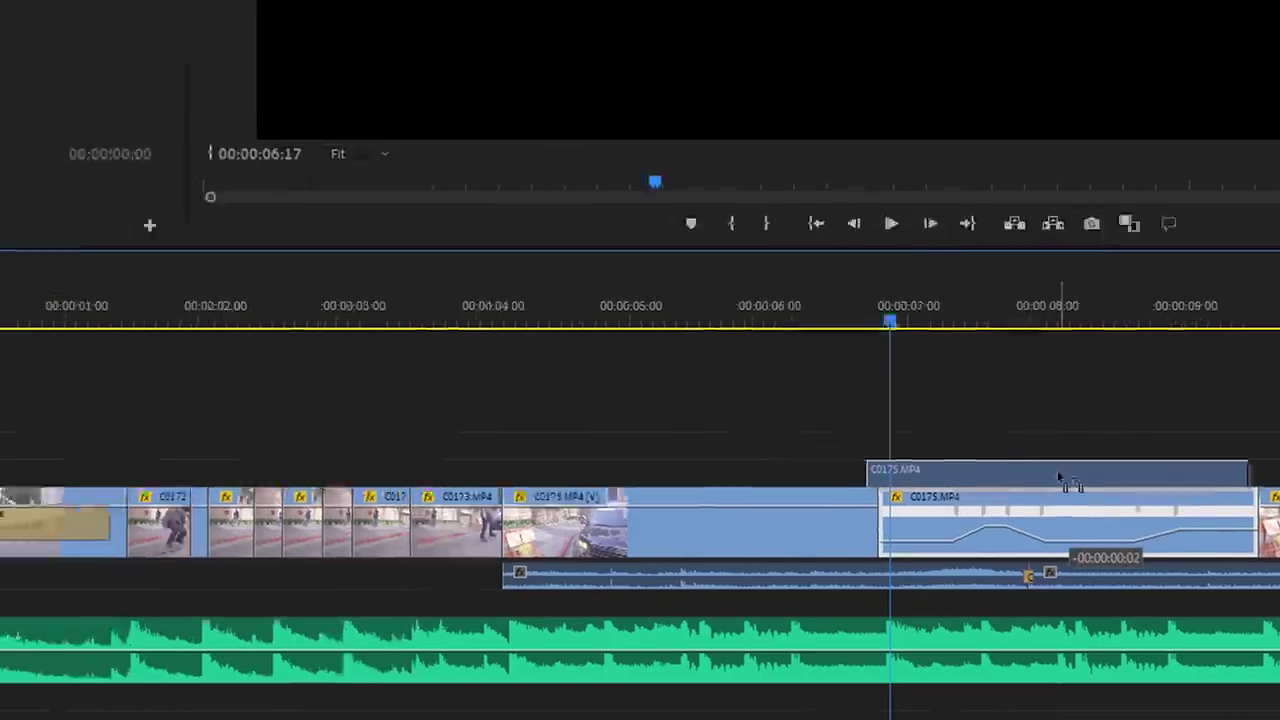
drag(1060, 478, 1060, 480)
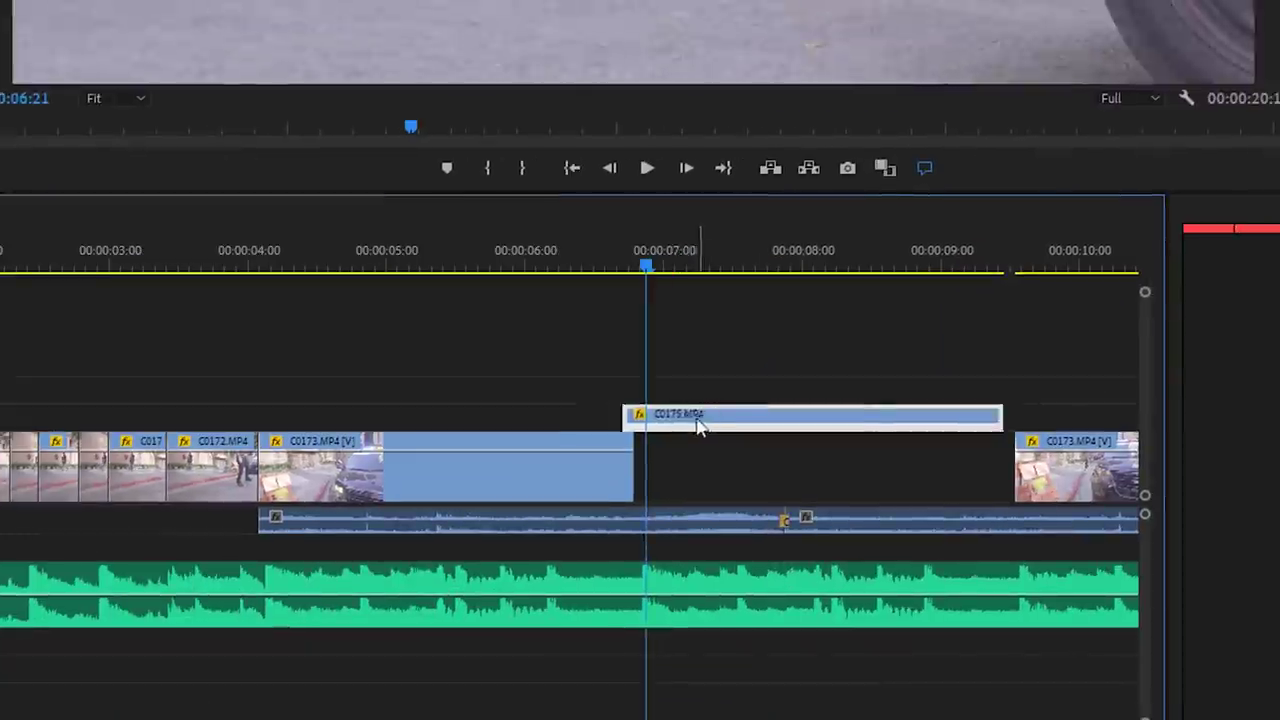
mouse_move(698, 425)
mouse_down()
mouse_move(717, 416)
mouse_move(698, 418)
mouse_up()
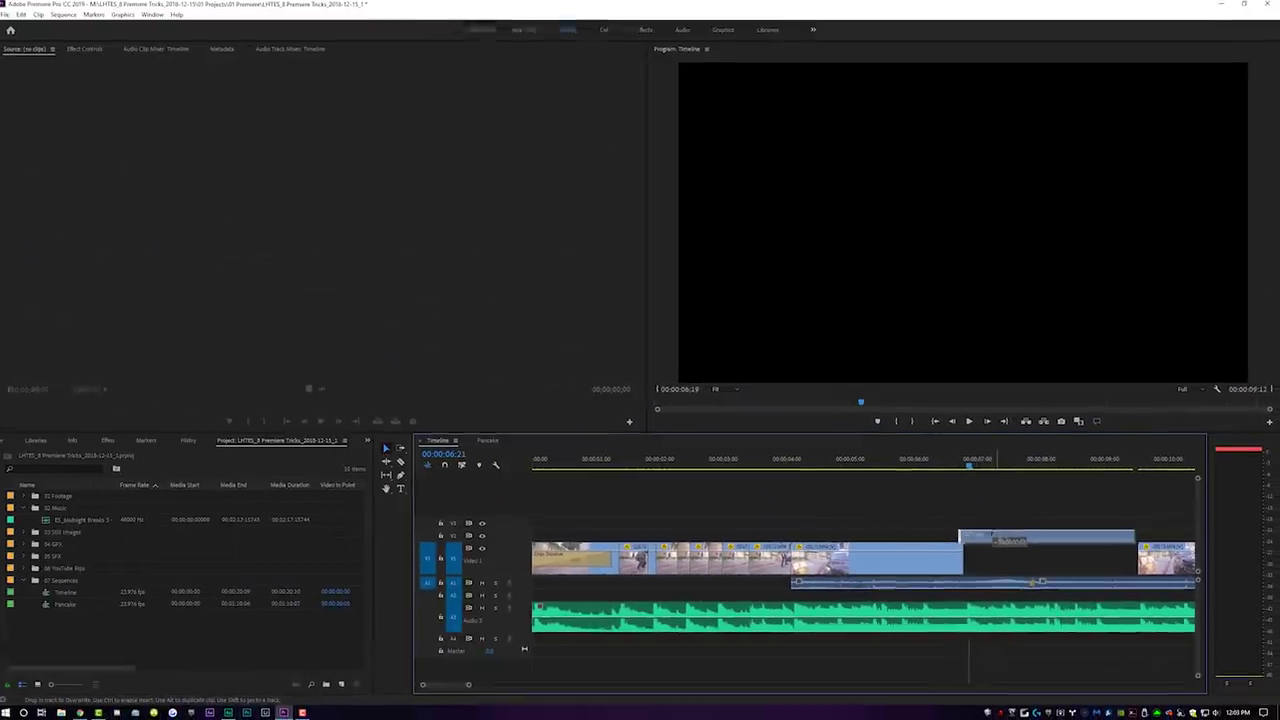
drag(993, 537, 991, 551)
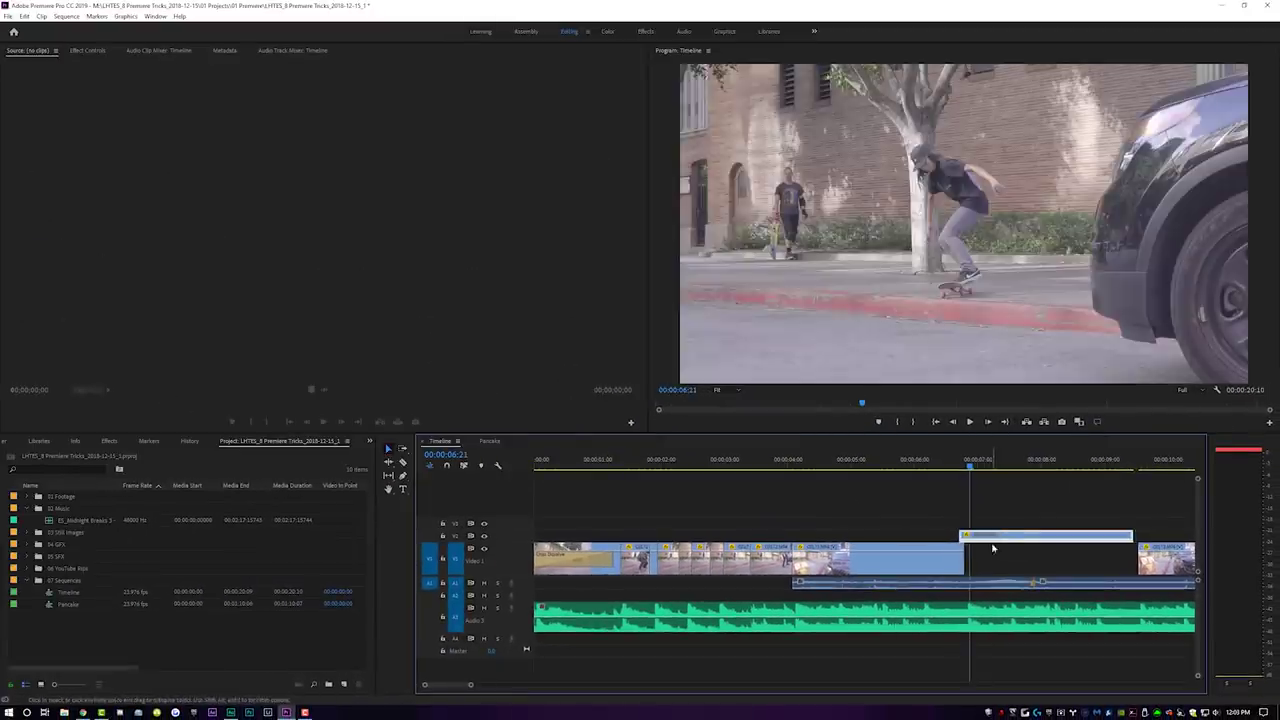
Turn on timeline snapping and undo the C0175.MP4 clip's move so it sits in its original place on V1.
click(447, 466)
drag(1057, 548, 1052, 536)
key(ctrl+z)
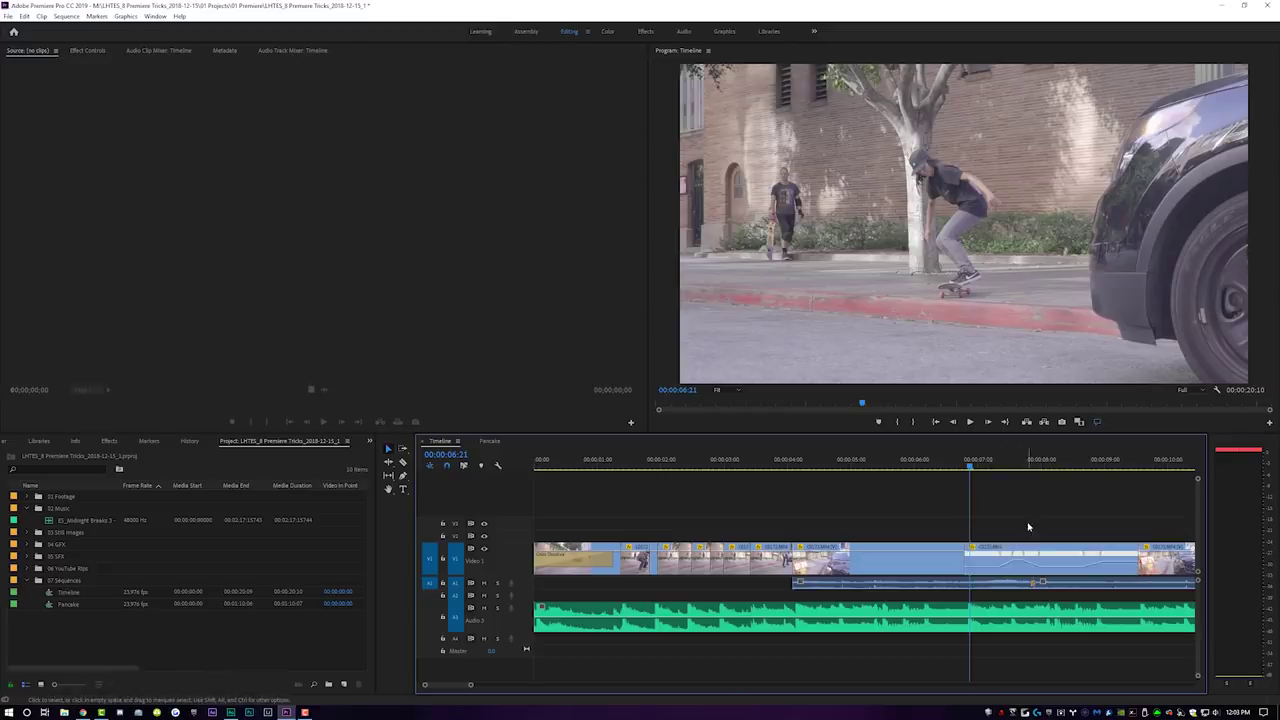
Select the C0175.MP4 clip and nudge it up to V2 and back down to V1 twice.
click(1060, 549)
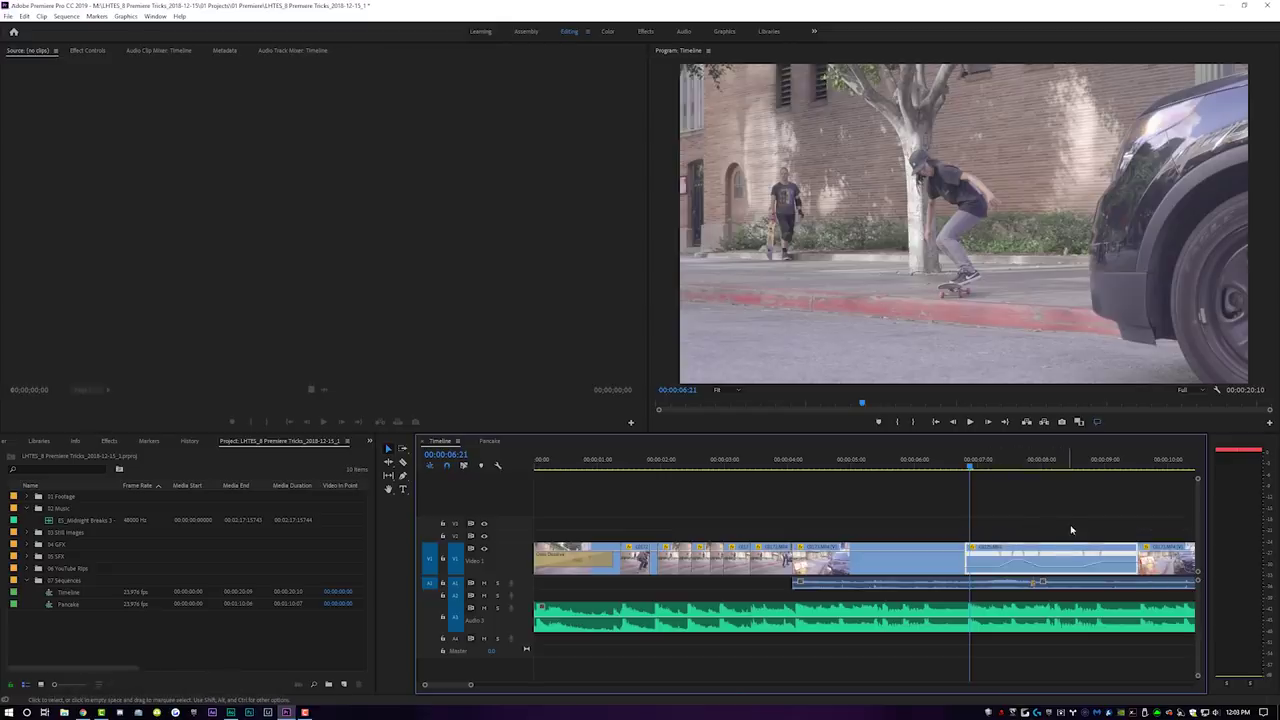
key(alt+Up)
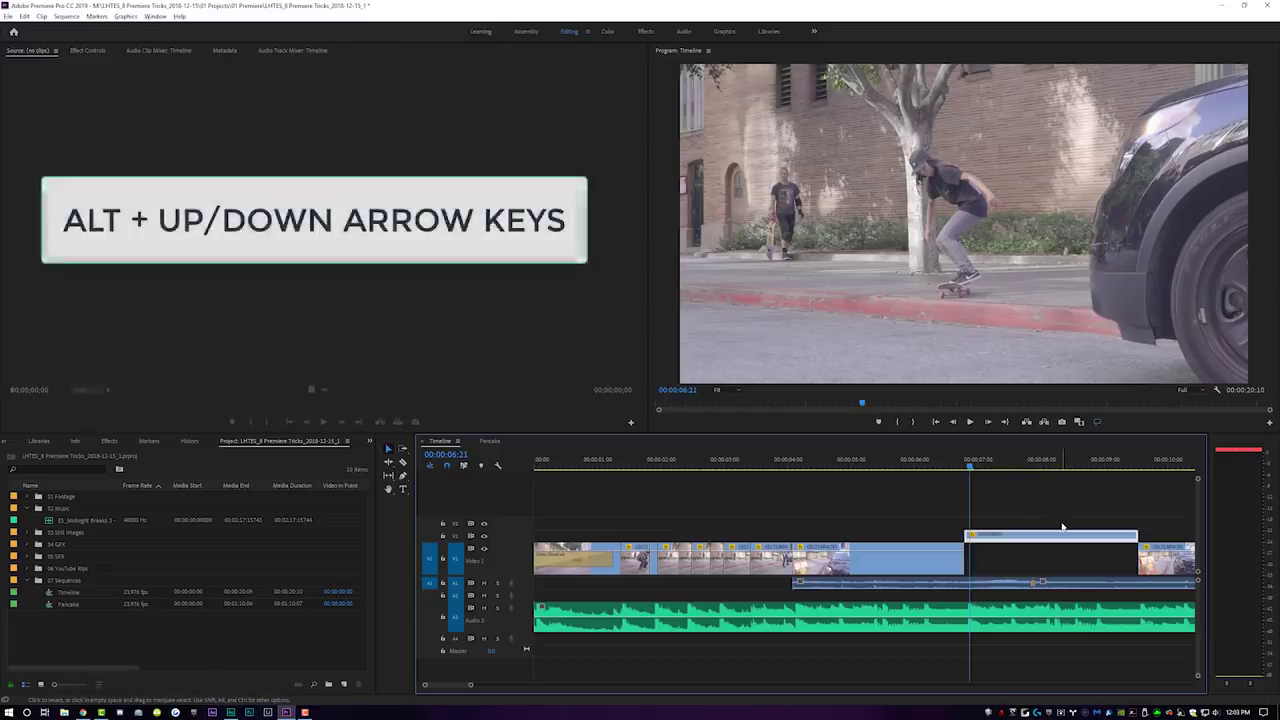
key(alt+Down)
key(alt+Up)
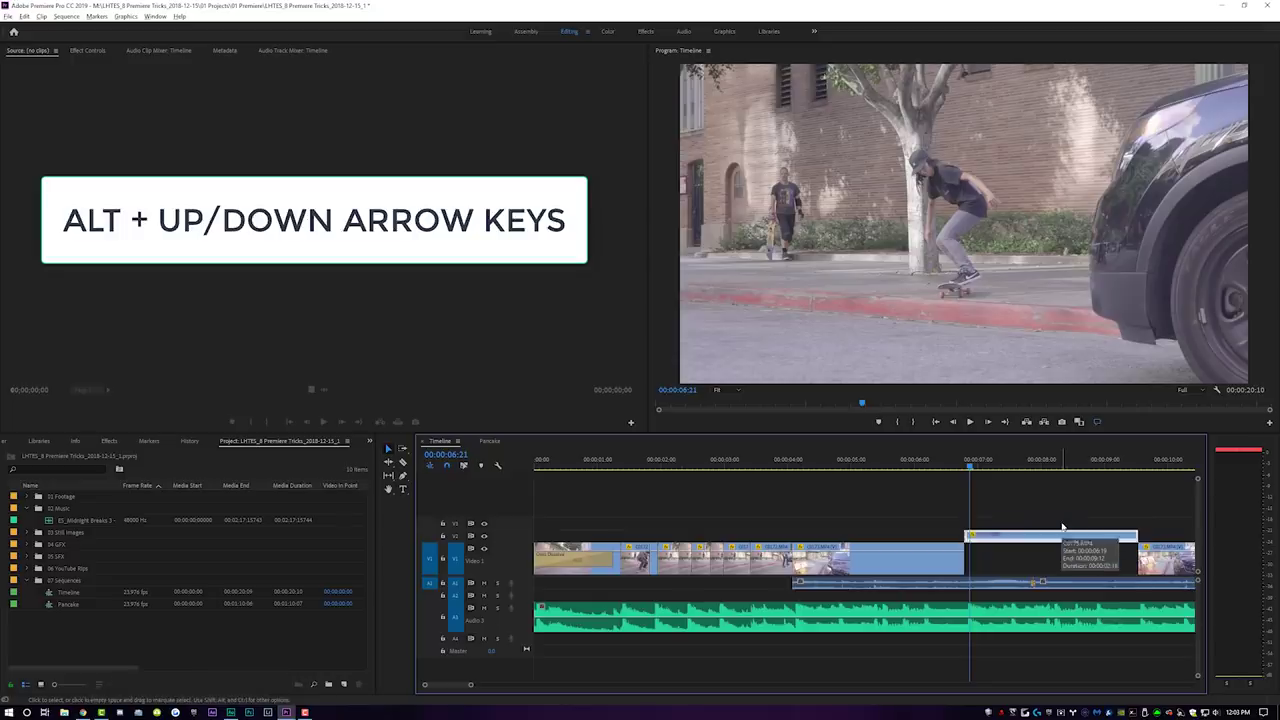
key(alt+Down)
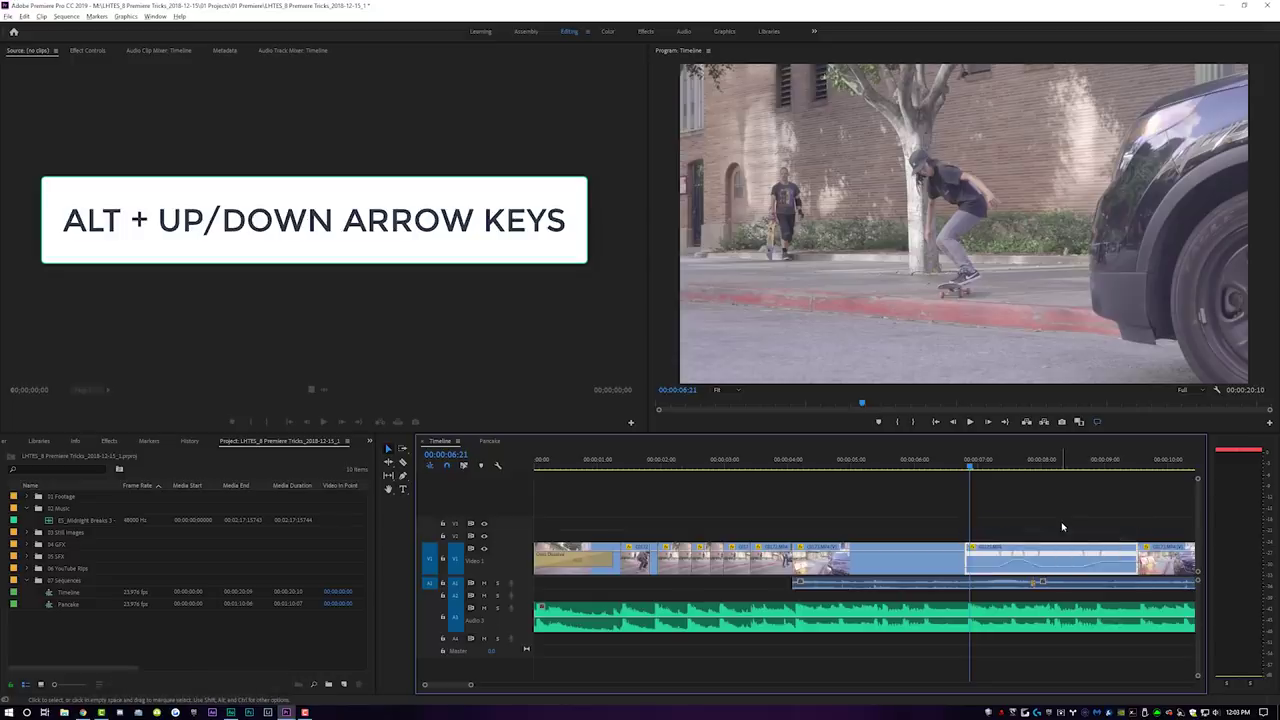
Nudge the C0175.MP4 clip track by track from V1 up to V5 and back down, repeating the round trip once.
key(alt+Up)
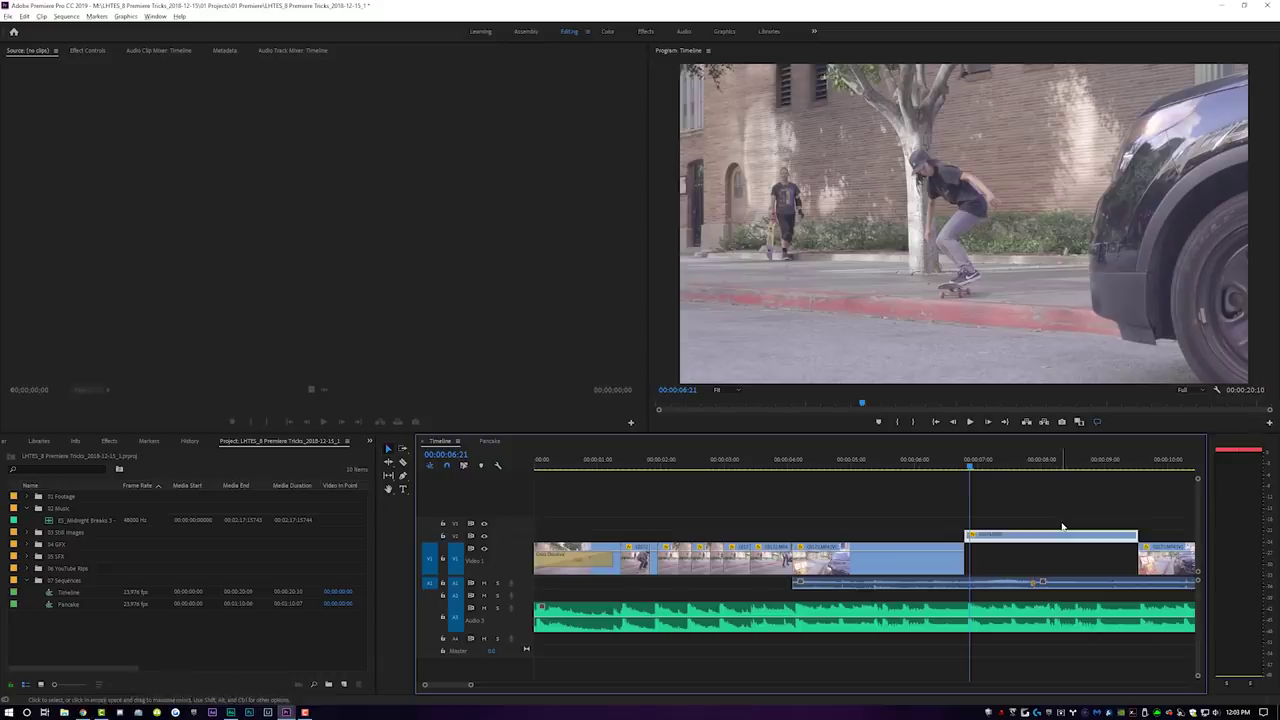
key(alt+Up)
key(alt+Up)
key(alt+Up)
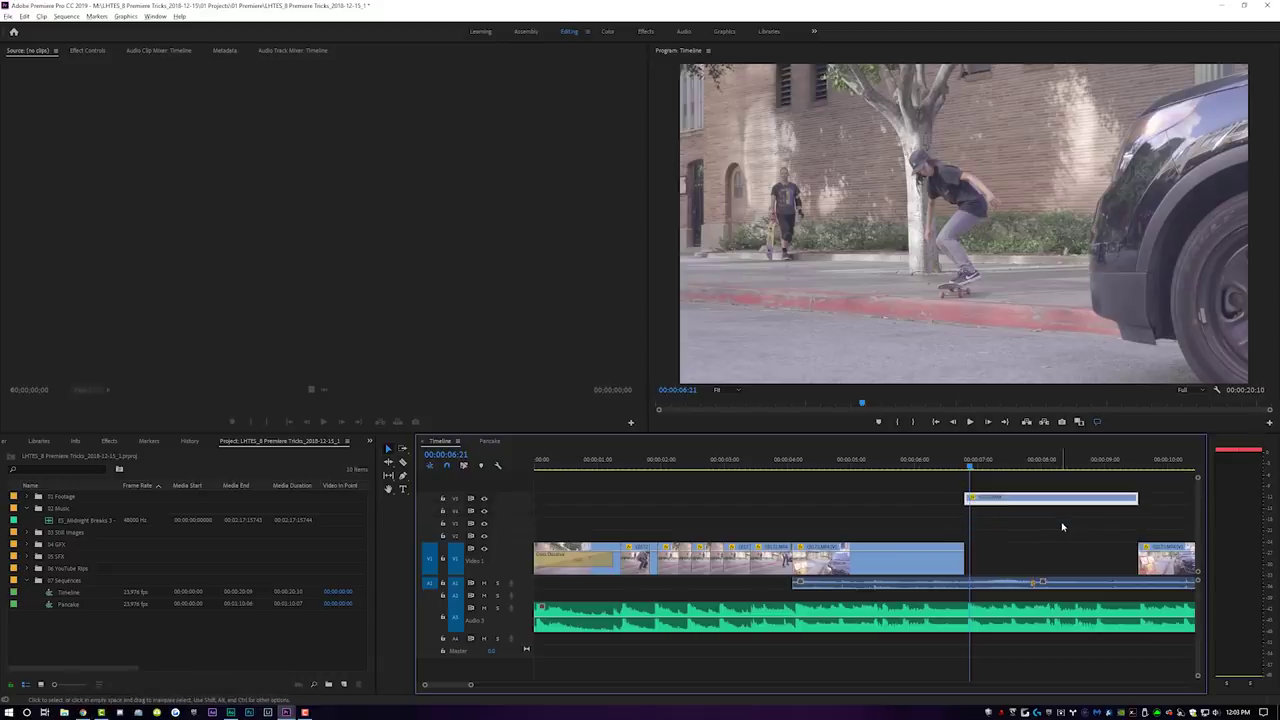
key(alt+Down)
key(alt+Down)
key(alt+Down)
key(alt+Down)
key(alt+Up)
key(alt+Up)
key(alt+Up)
key(alt+Up)
key(alt+Down)
key(alt+Down)
key(alt+Down)
key(alt+Down)
drag(470, 684, 529, 678)
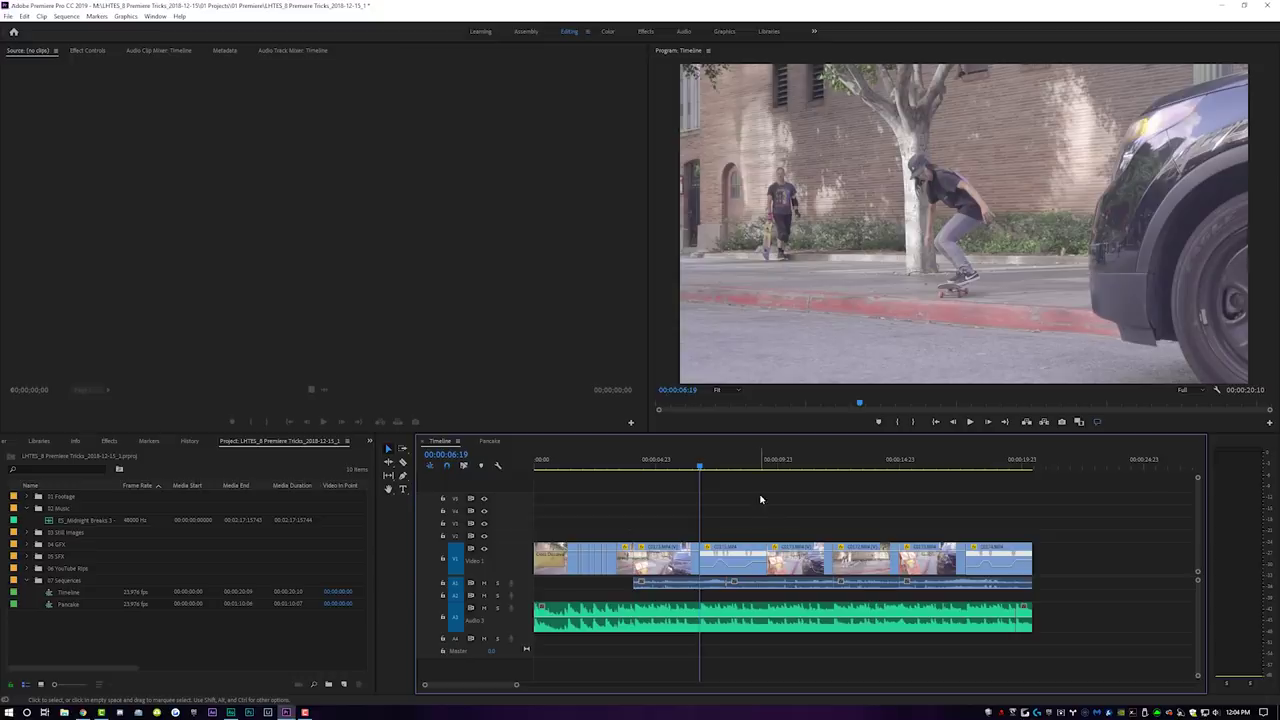
Skim the raw footage in the Pancake sequence up to 00:00:52:14 and return to the Timeline sequence.
click(492, 441)
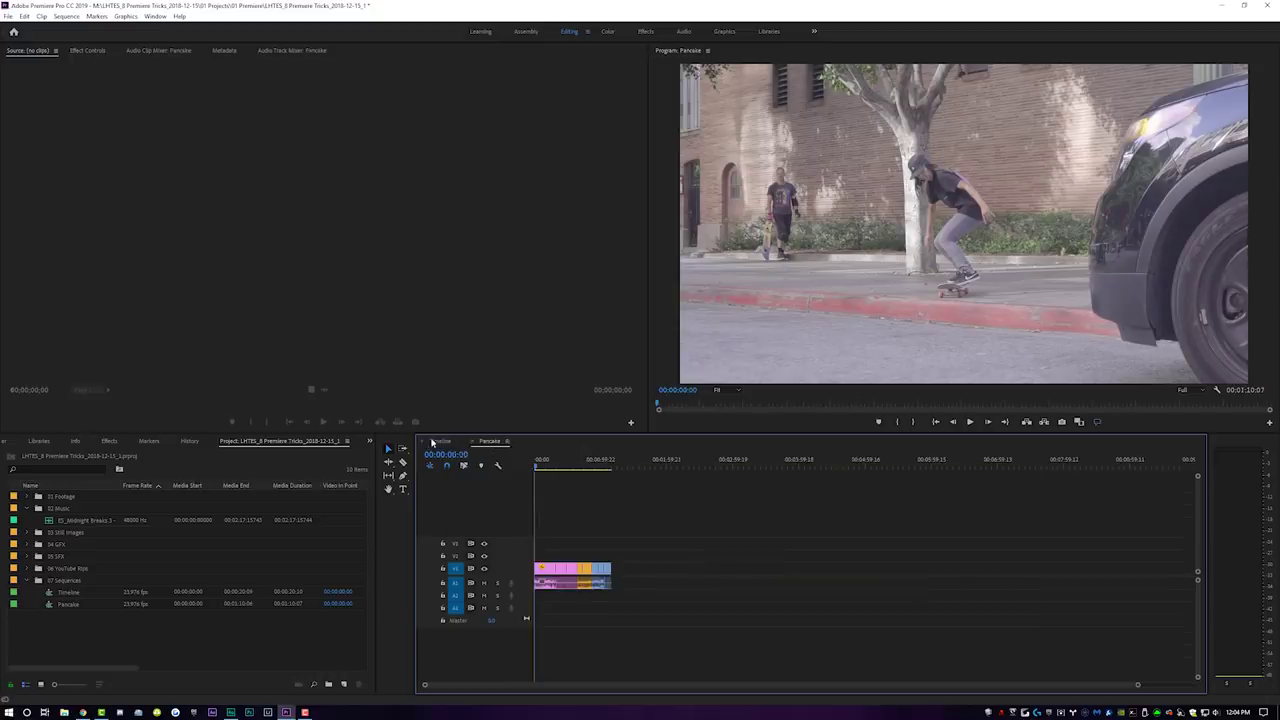
drag(538, 463, 592, 466)
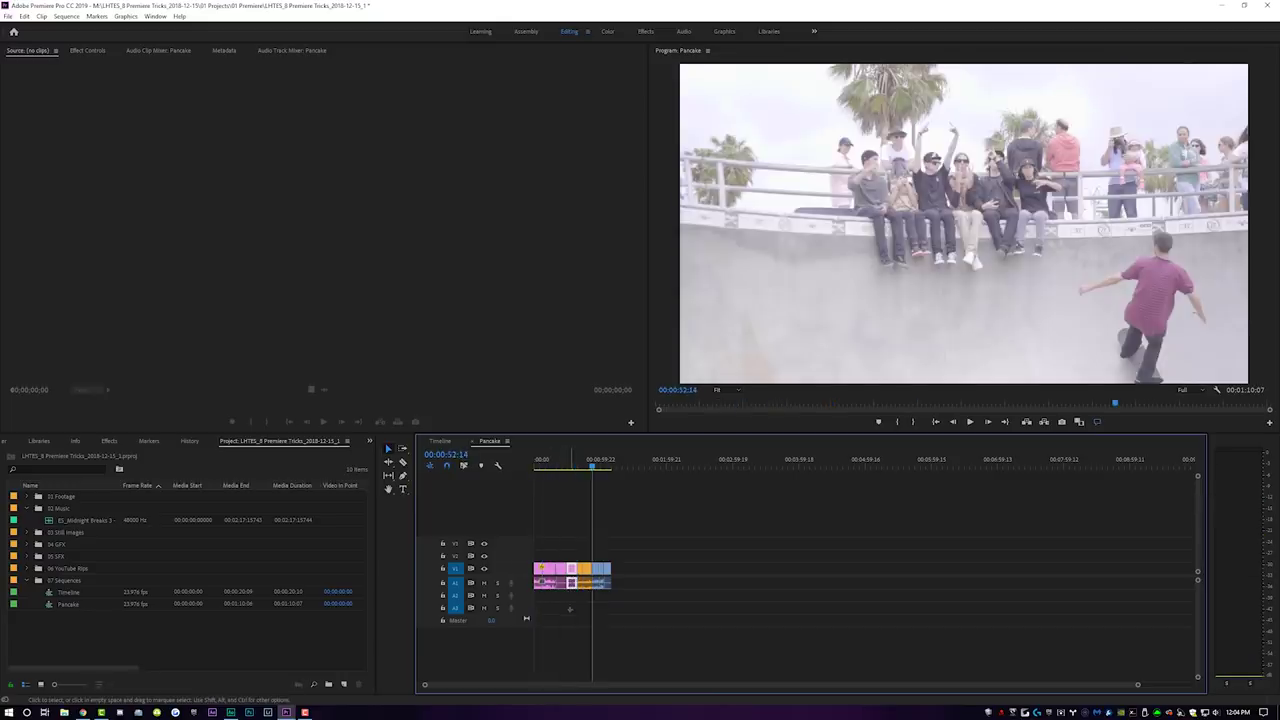
click(440, 441)
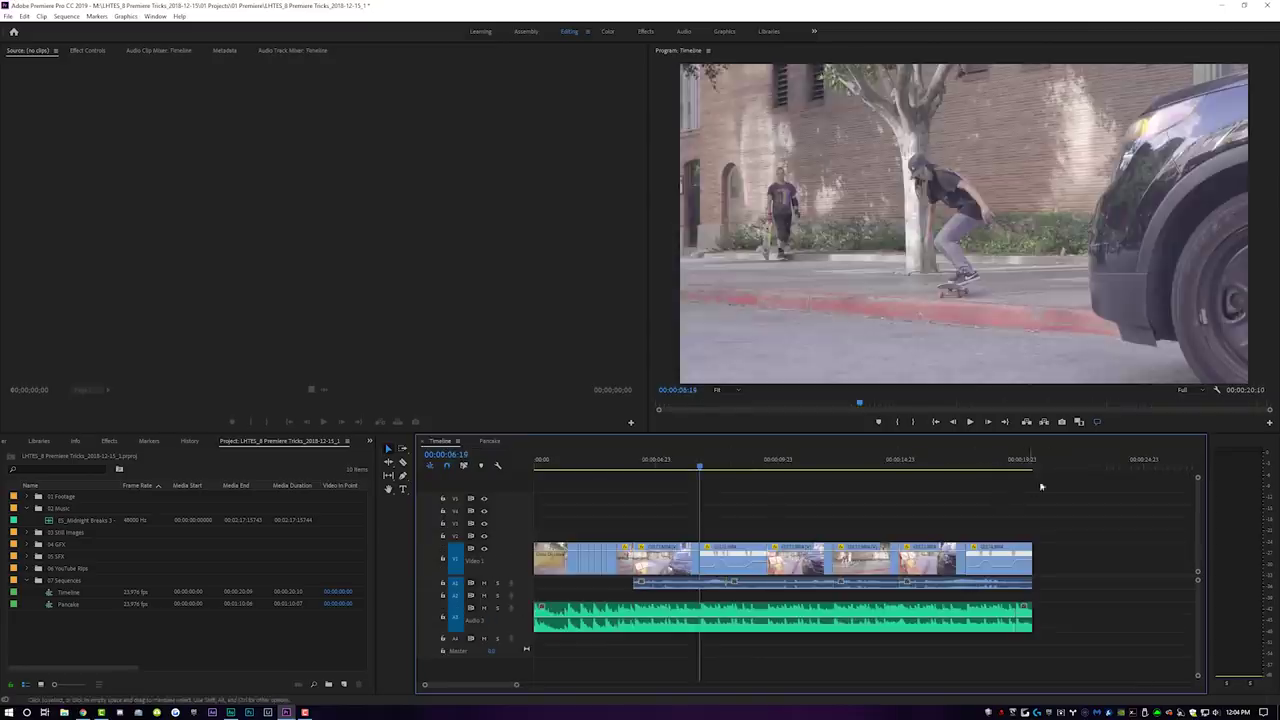
Position the Timeline sequence's playhead just past its last clip, at 00:00:21:04.
click(1052, 468)
drag(535, 685, 607, 685)
click(754, 584)
key(Delete)
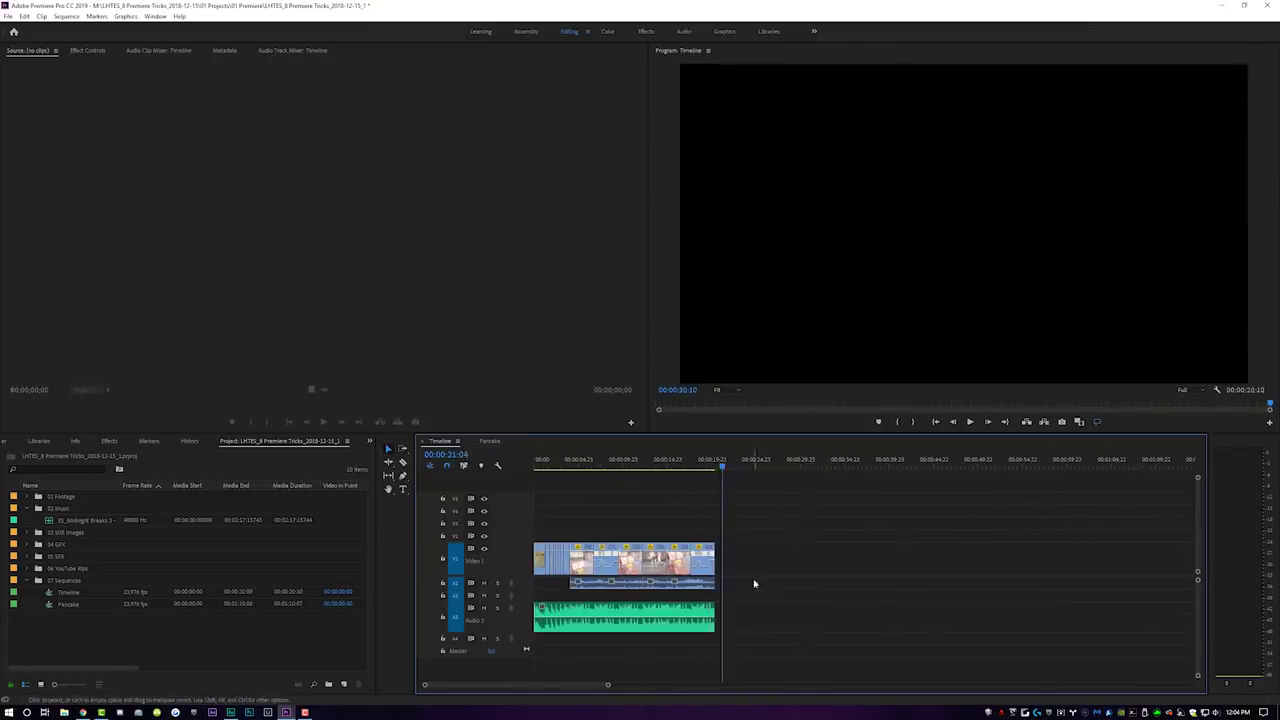
Stack the Pancake sequence above the Timeline sequence so both are open at once, and enlarge their shared area.
click(490, 441)
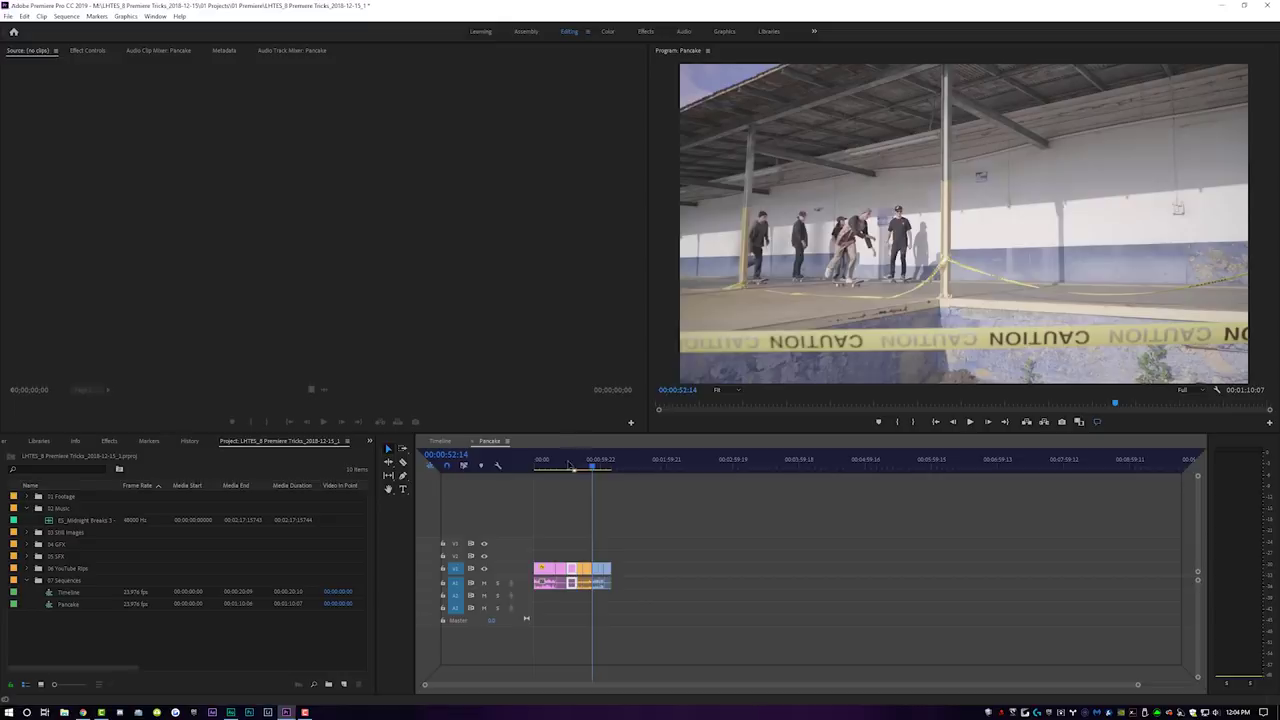
drag(567, 465, 568, 464)
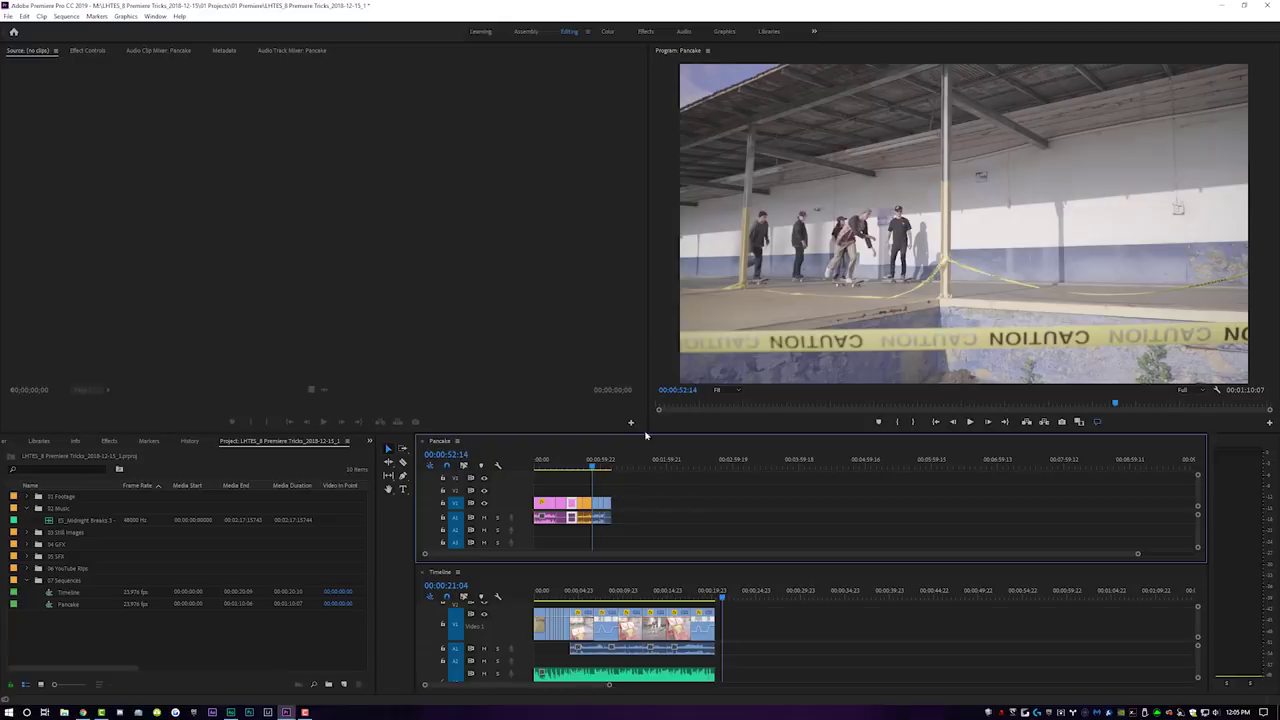
drag(655, 433, 655, 401)
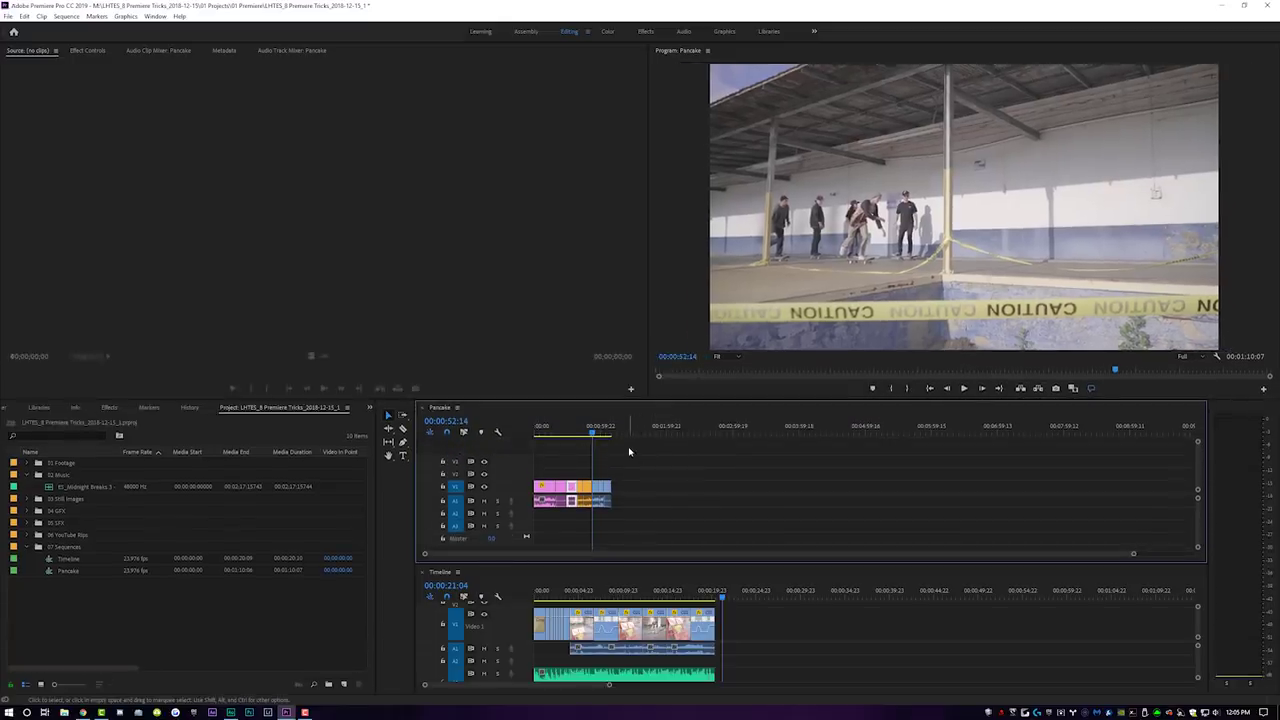
Scrub the Pancake sequence to 00:00:39:12 and the Timeline sequence to 00:00:04:02 to preview both.
mouse_move(600, 432)
mouse_down()
mouse_move(537, 430)
mouse_move(603, 433)
mouse_move(577, 430)
mouse_up()
mouse_move(590, 593)
mouse_down()
mouse_move(552, 593)
mouse_move(570, 590)
mouse_up()
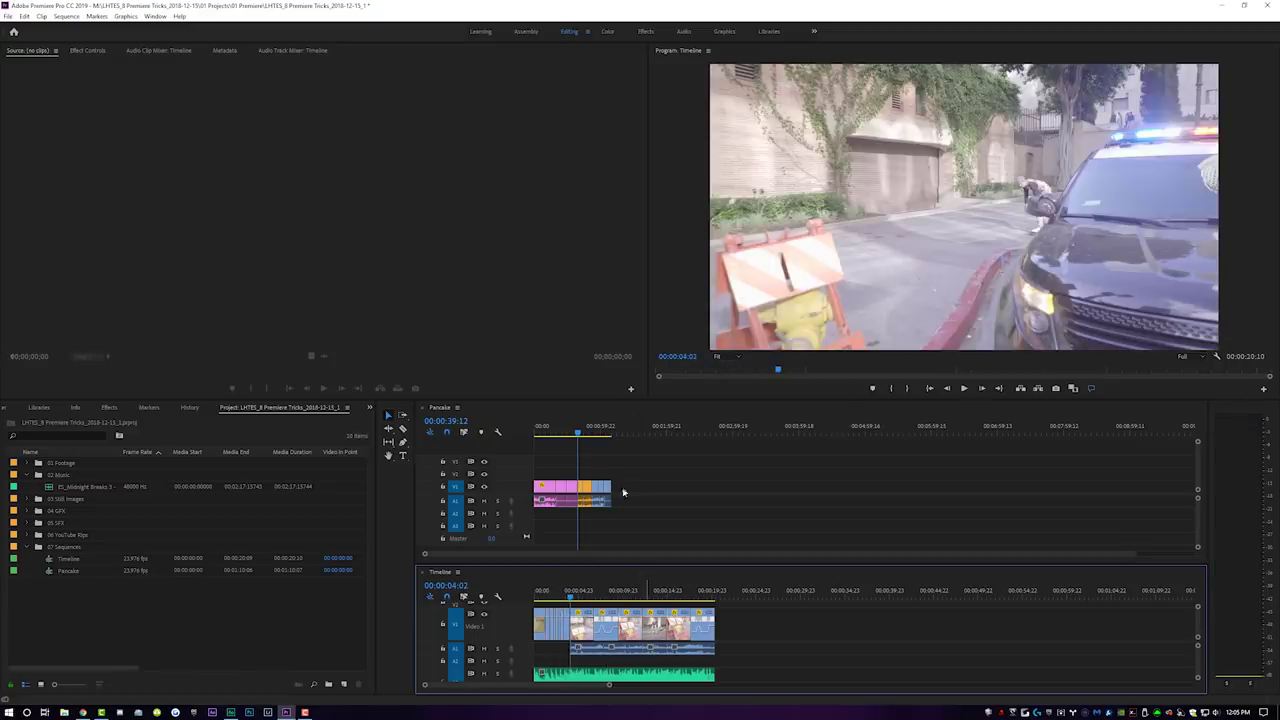
Copy an orange, a blue and a pink clip from the Pancake sequence into the Timeline sequence, spaced after its last clip on V1 and A1.
click(589, 478)
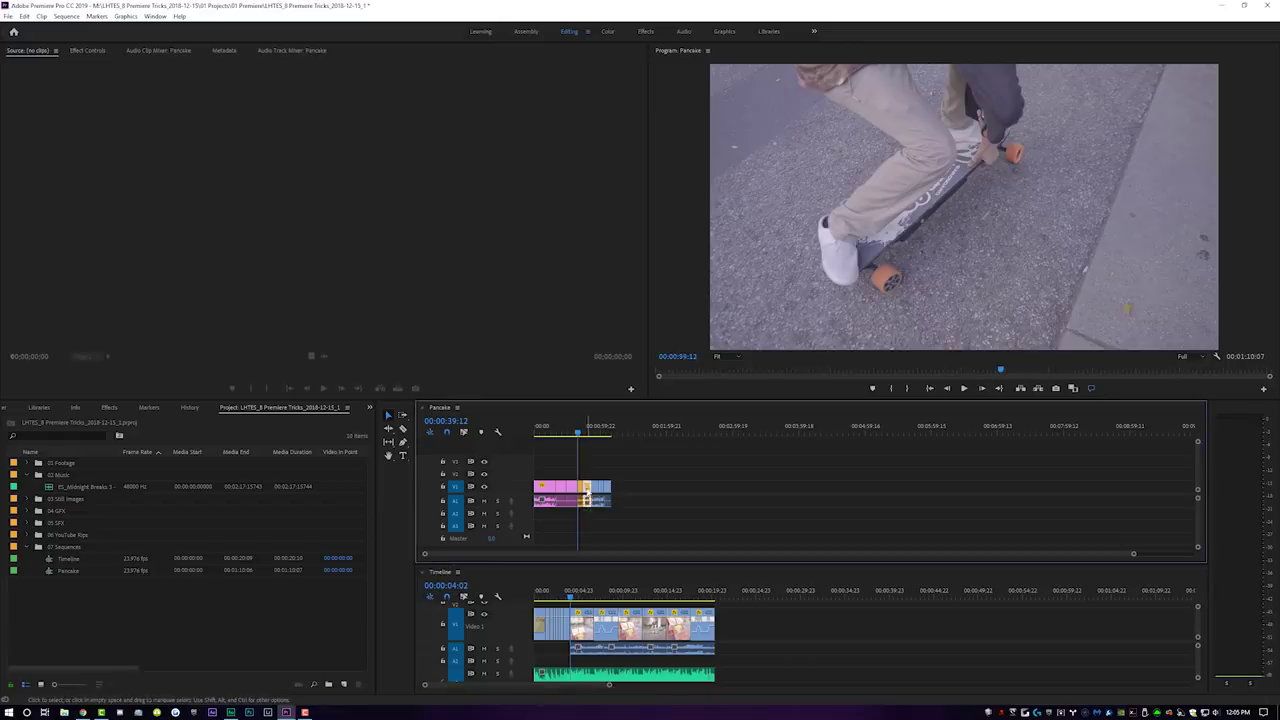
drag(723, 569, 754, 632)
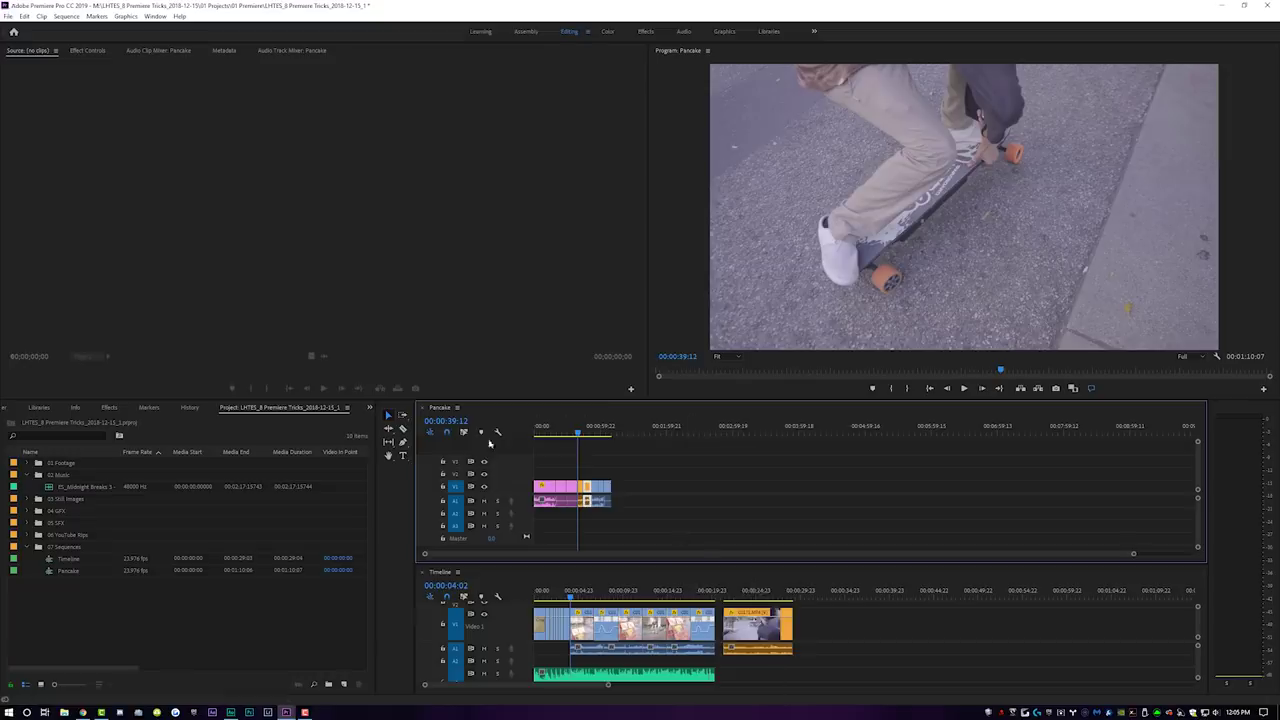
drag(612, 459, 848, 628)
drag(542, 466, 1005, 643)
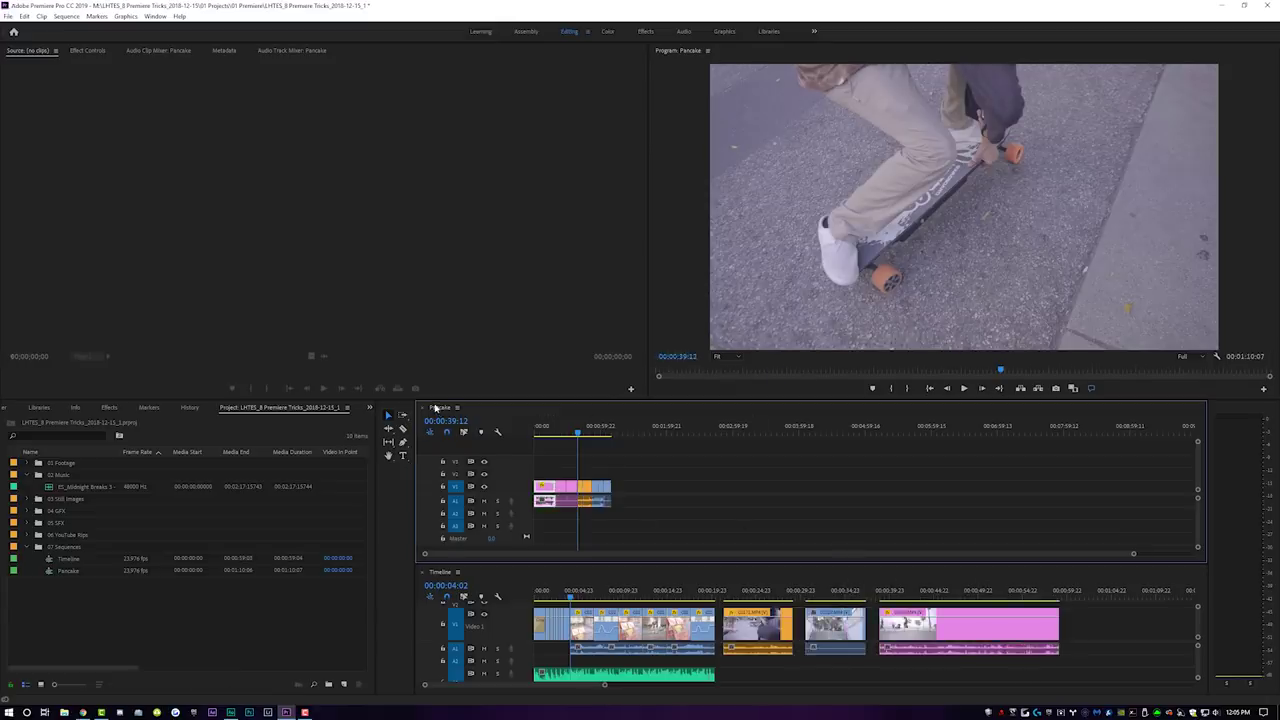
Group the Pancake and Timeline sequences back into one shared panel area and bring each to the front.
drag(435, 408, 485, 575)
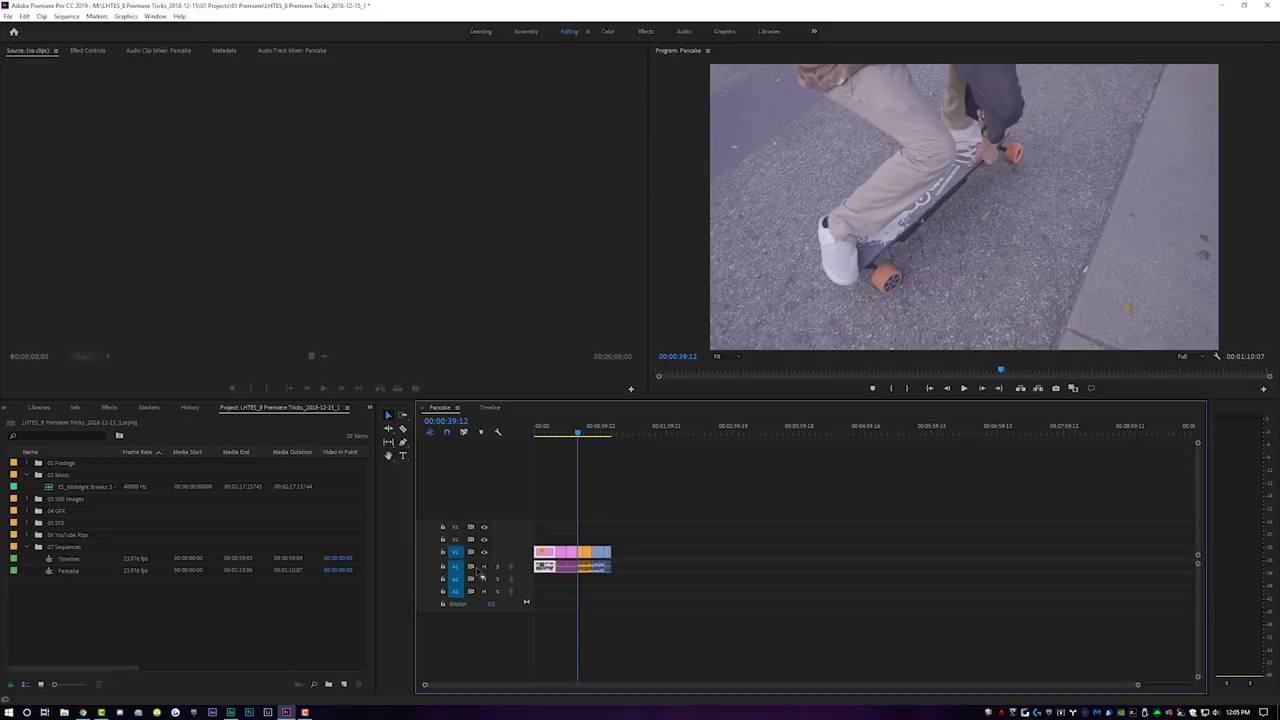
click(492, 408)
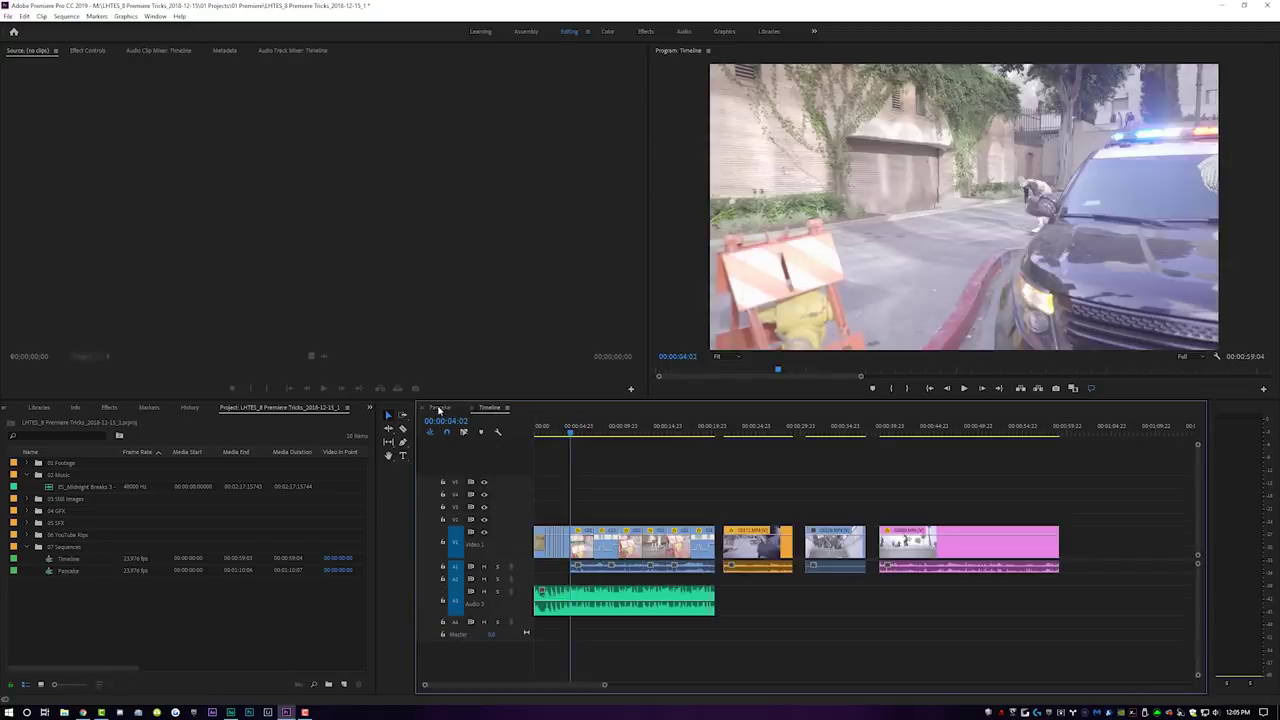
click(438, 408)
drag(489, 408, 634, 497)
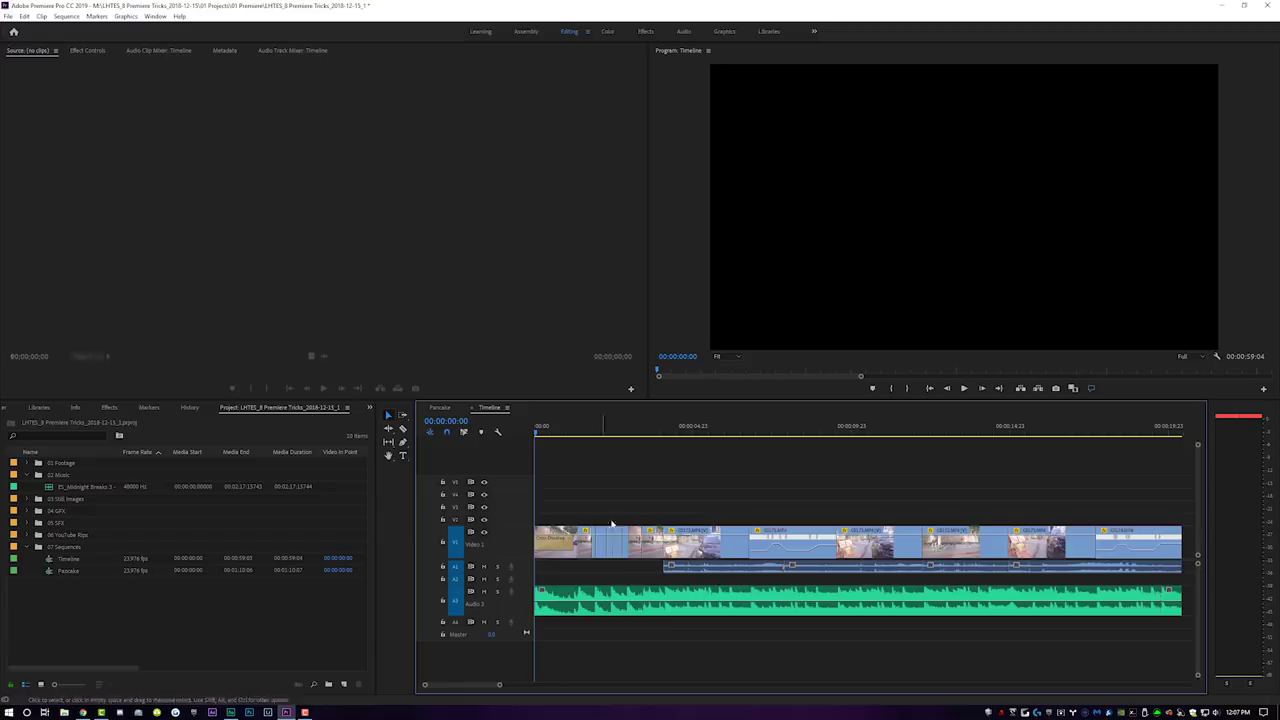
Play the Timeline sequence from its start to 00:00:03:15 to review the ungraded skateboarding clips.
drag(499, 685, 464, 685)
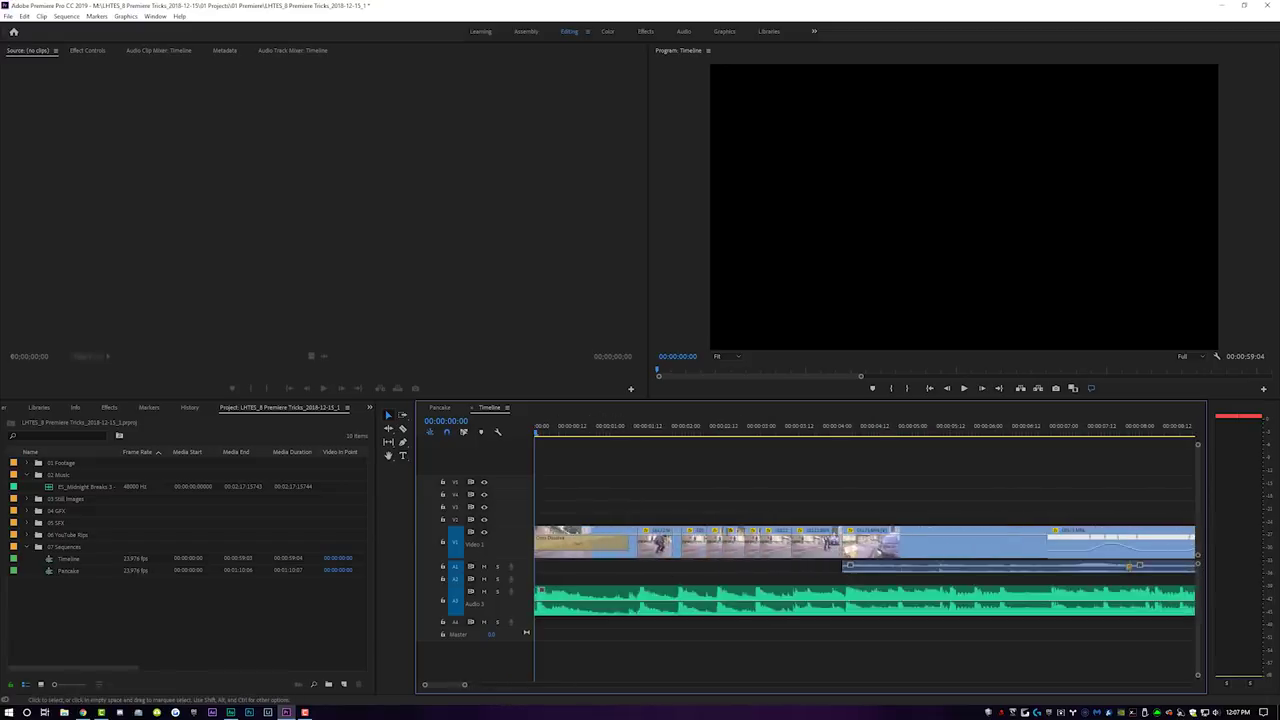
key(space)
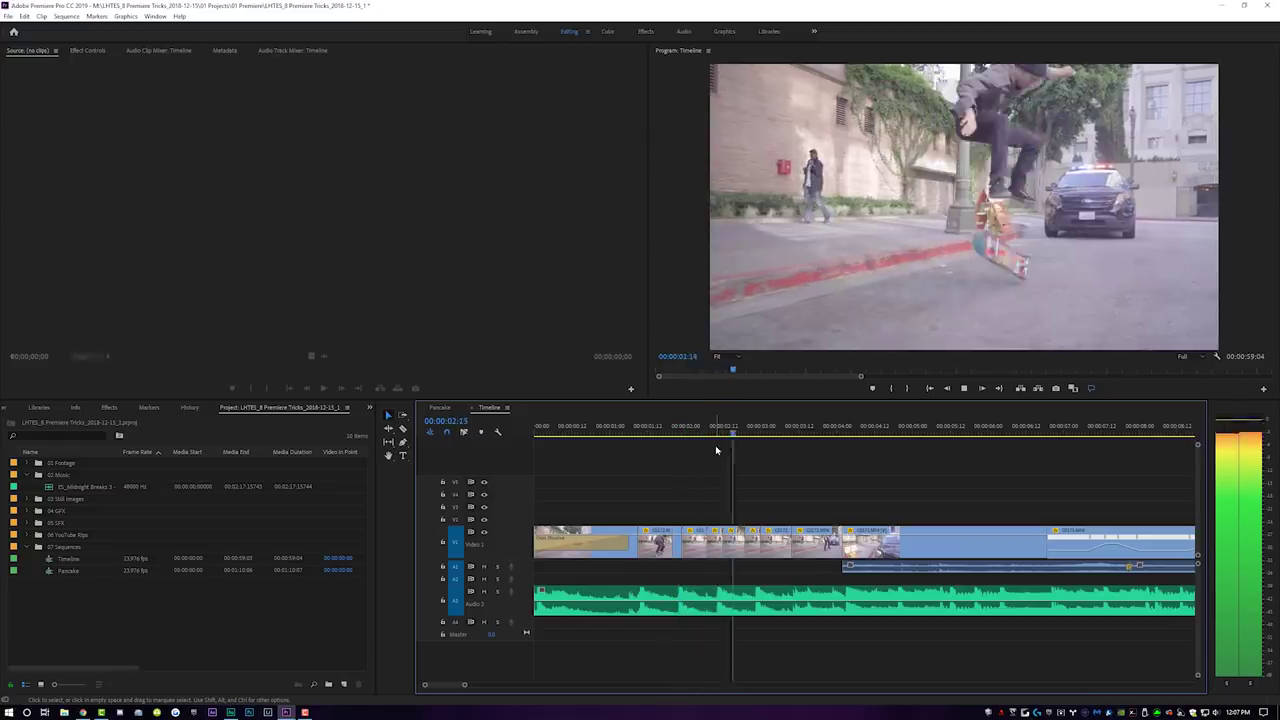
key(space)
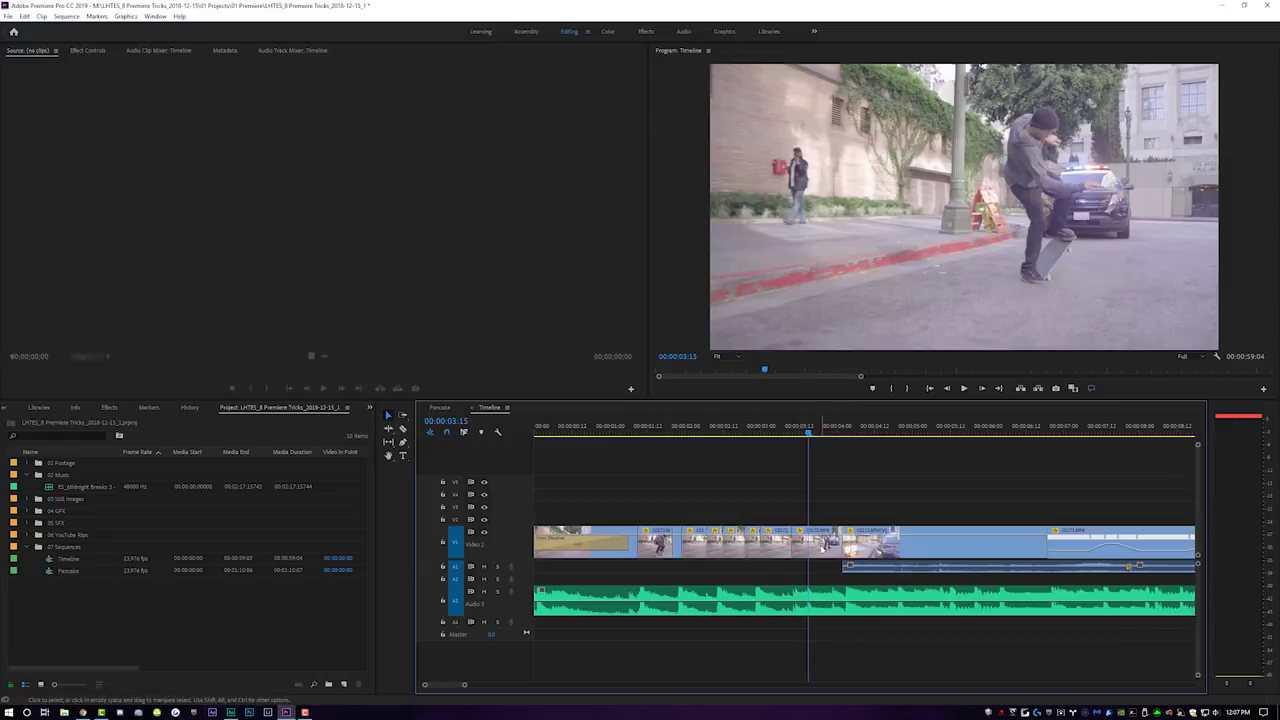
Select the C0172.MP4 clip under the playhead, switch to the Color workspace and select the clip's Lumetri Color effect.
click(816, 548)
click(608, 32)
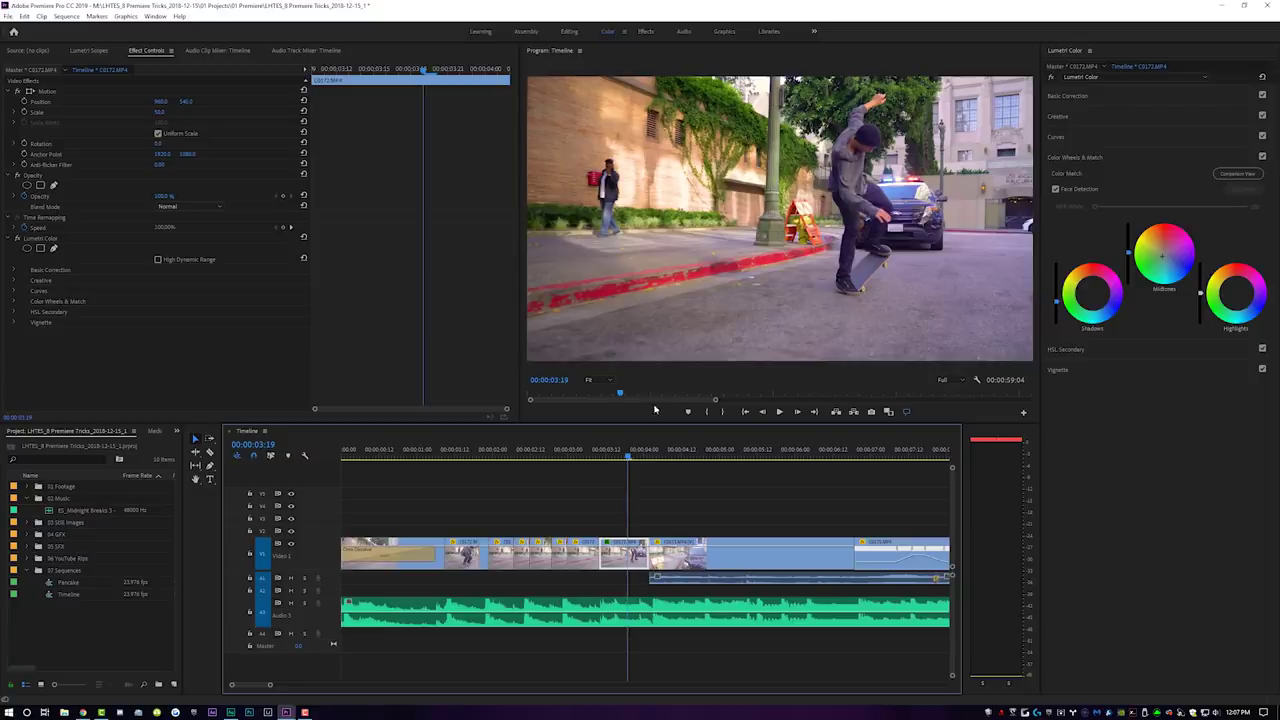
click(40, 240)
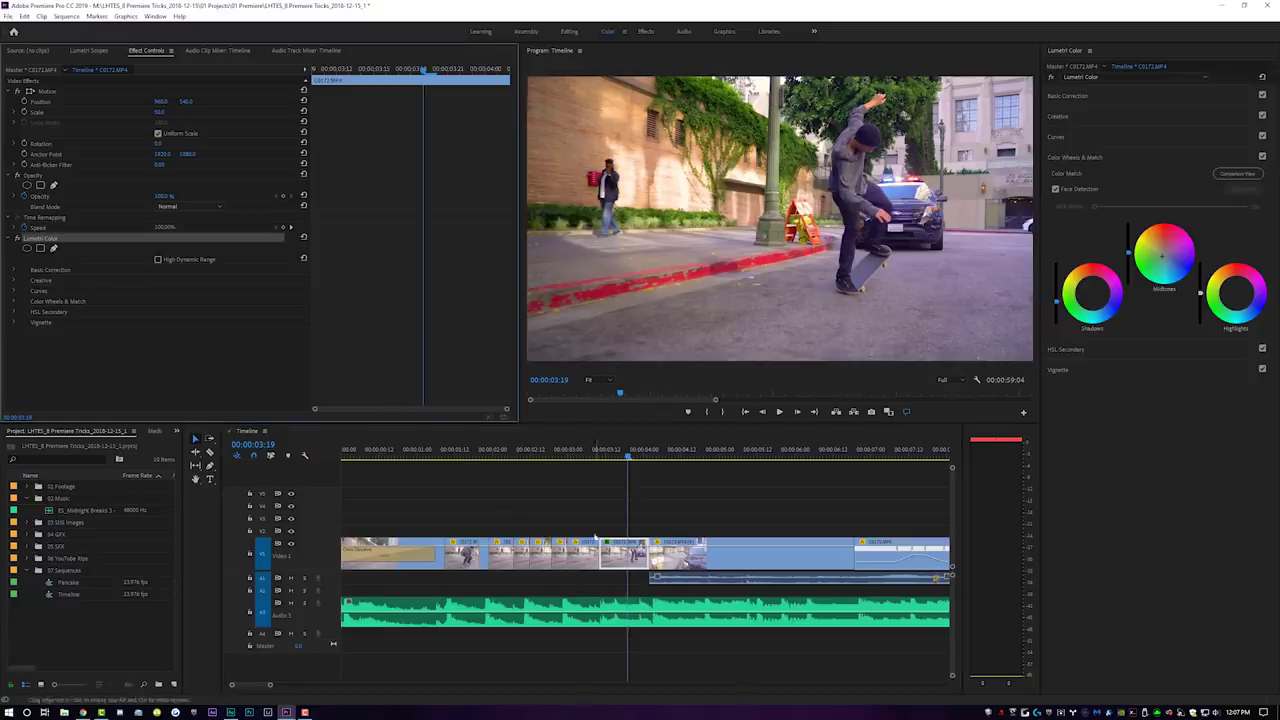
Compare the Lumetri Color grade on the C0172.MP4 clips at 00:00:02:19 and 00:00:03:16.
click(588, 450)
click(554, 455)
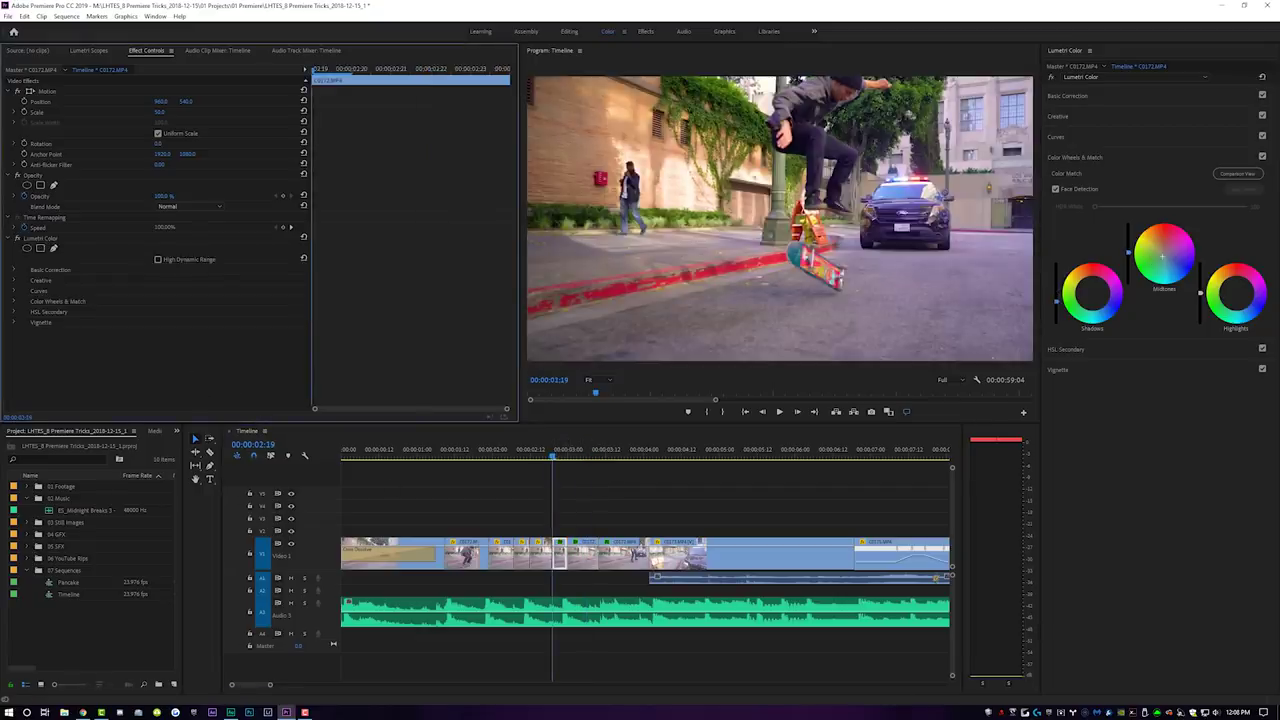
click(620, 452)
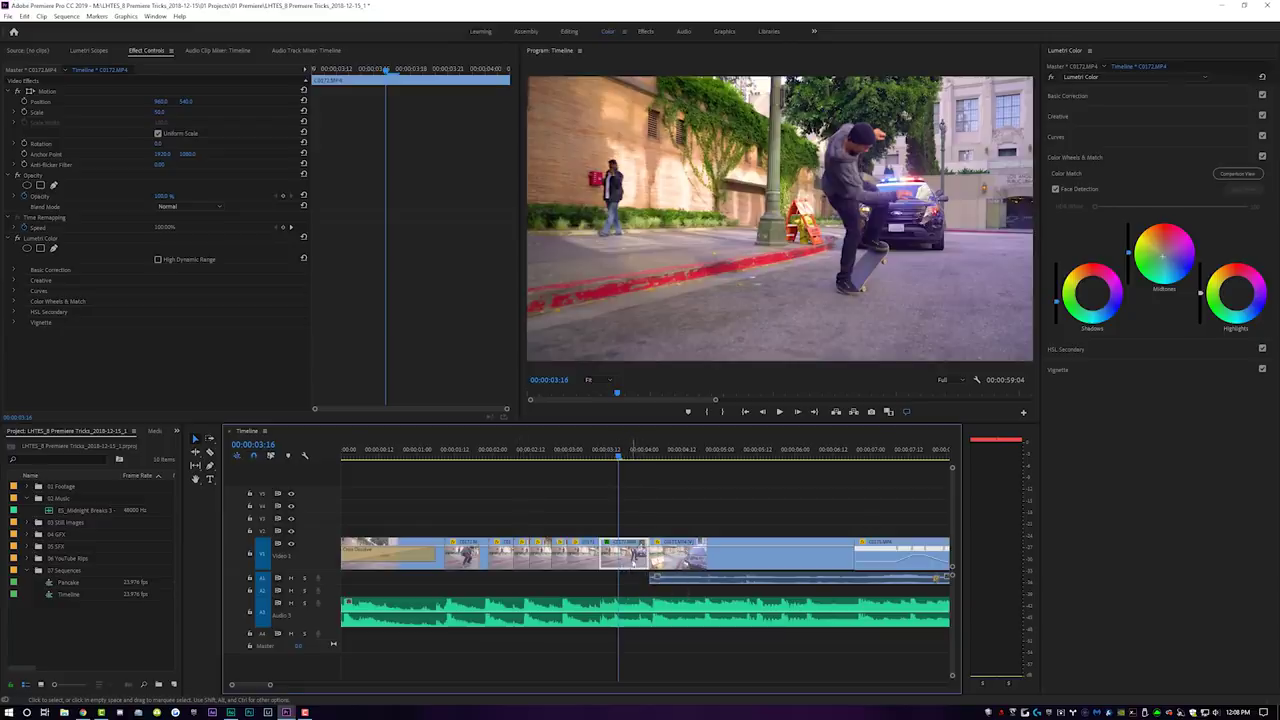
Remove the clip-level grade from the C0172.MP4 clip at 00:00:03:16 and target its master clip for Lumetri Color.
click(33, 240)
click(630, 485)
click(631, 566)
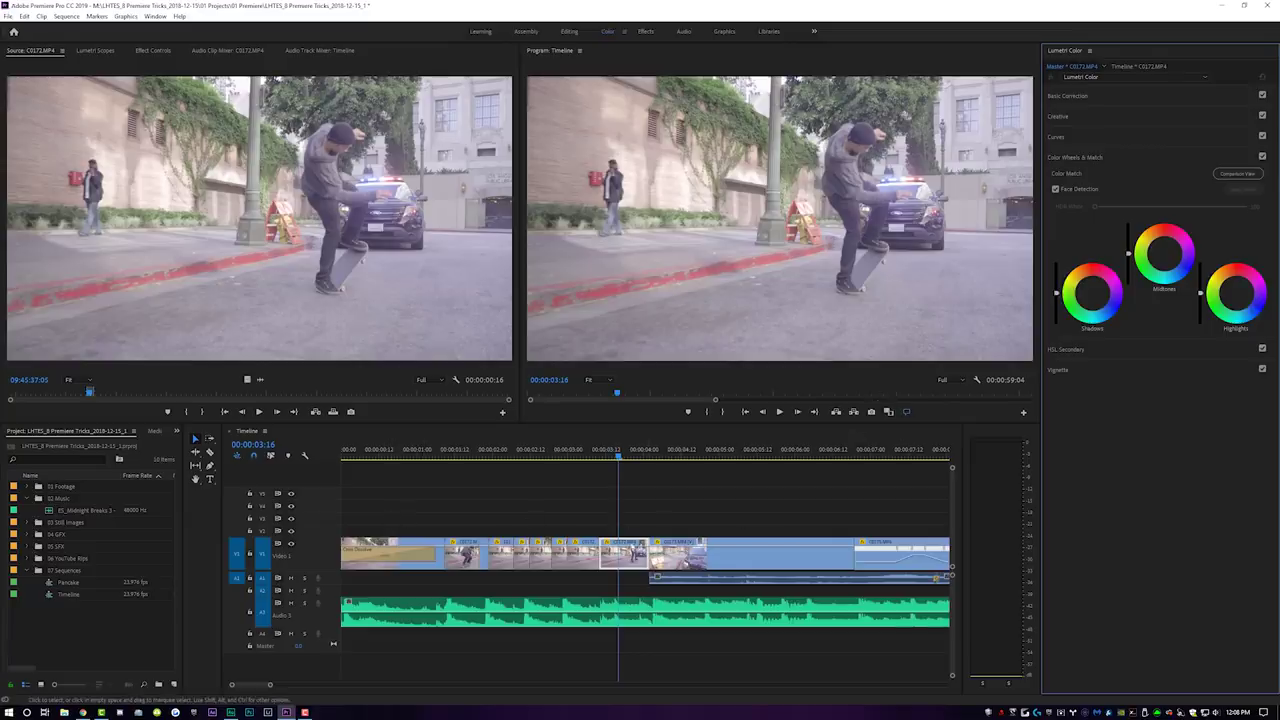
Grade the C0172.MP4 master clip with contrast about 74, highlights about -75, lowered shadows and raised midtones.
click(1070, 96)
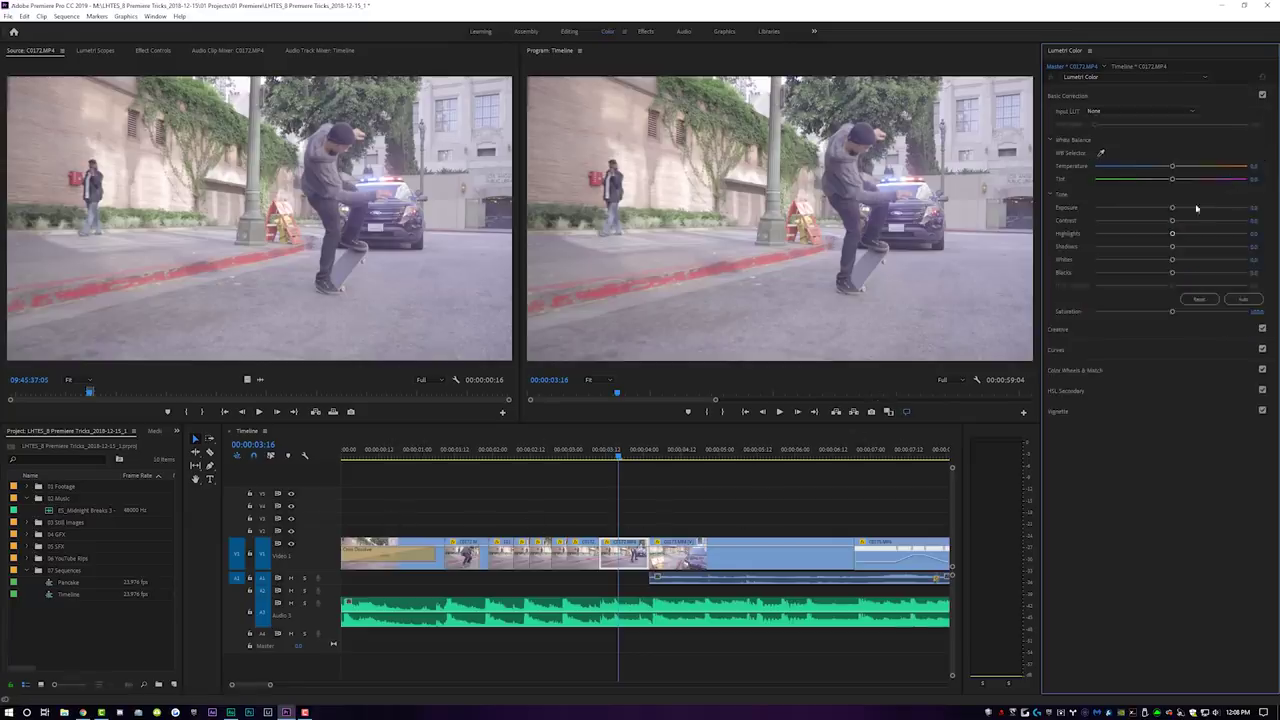
drag(1172, 220, 1229, 222)
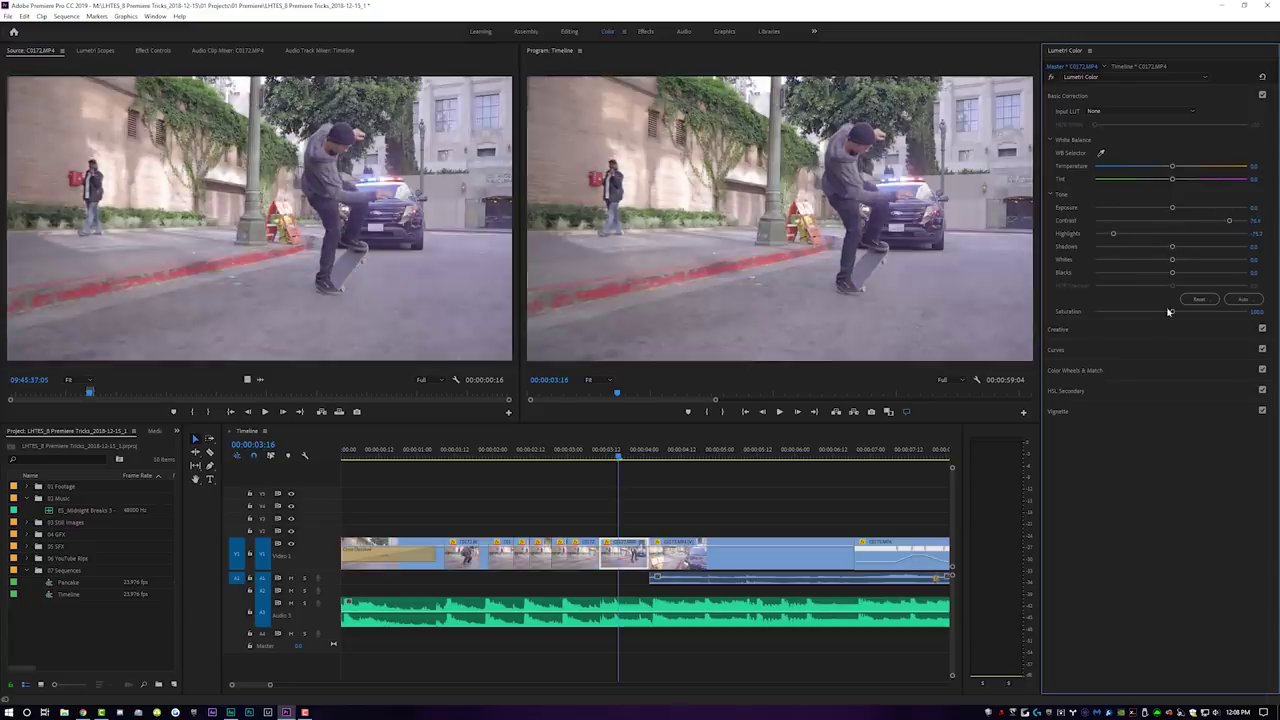
click(1075, 370)
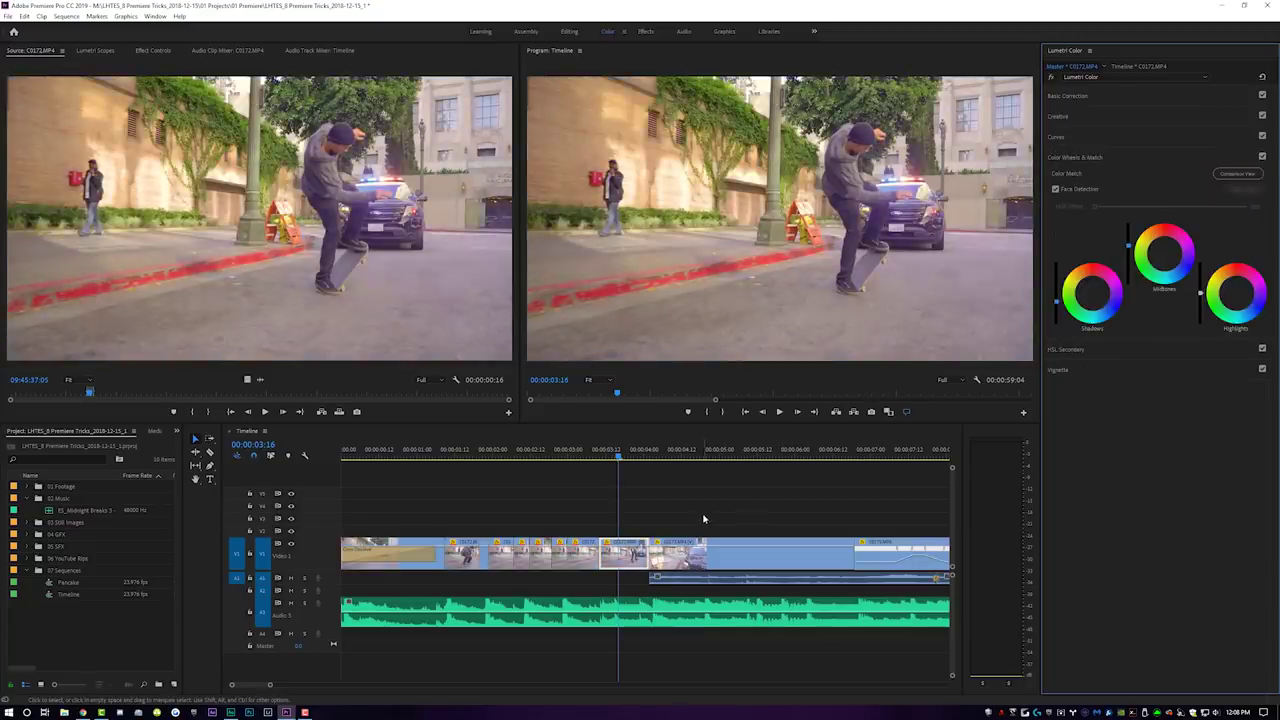
Check the master grade on the other C0172.MP4 clips, with the playhead at 00:00:02:07.
drag(618, 455, 515, 457)
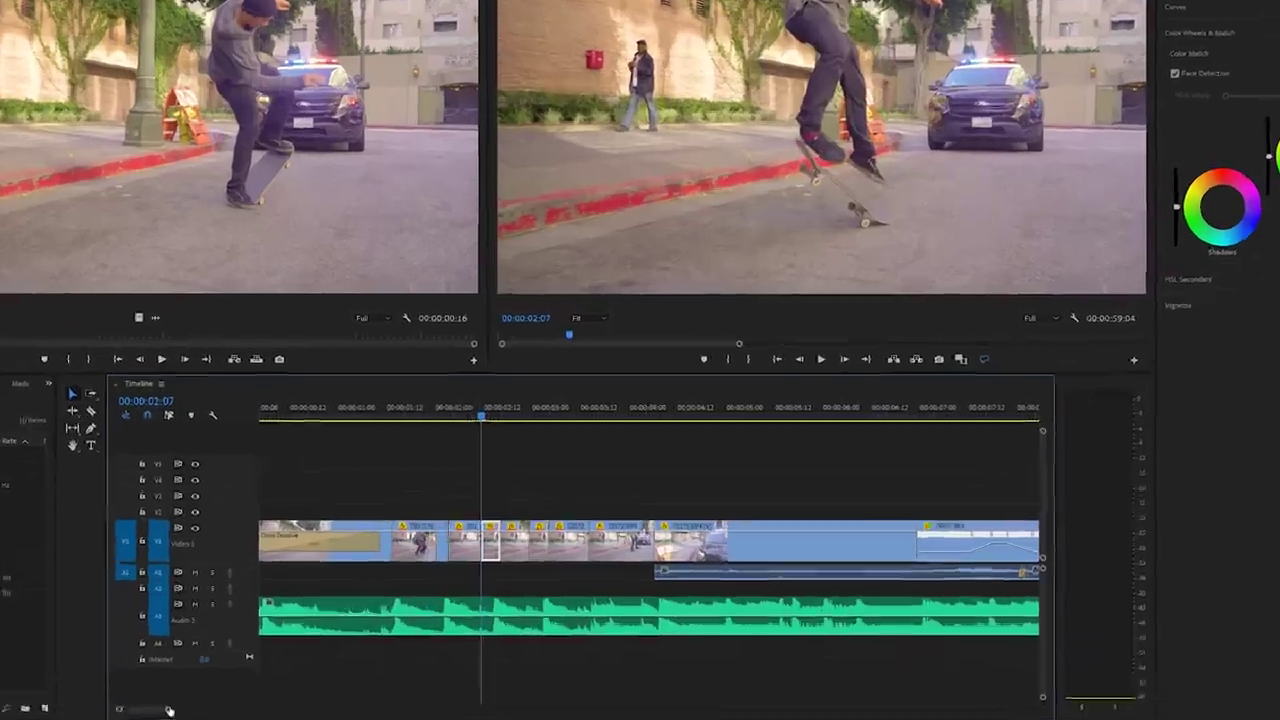
key(=)
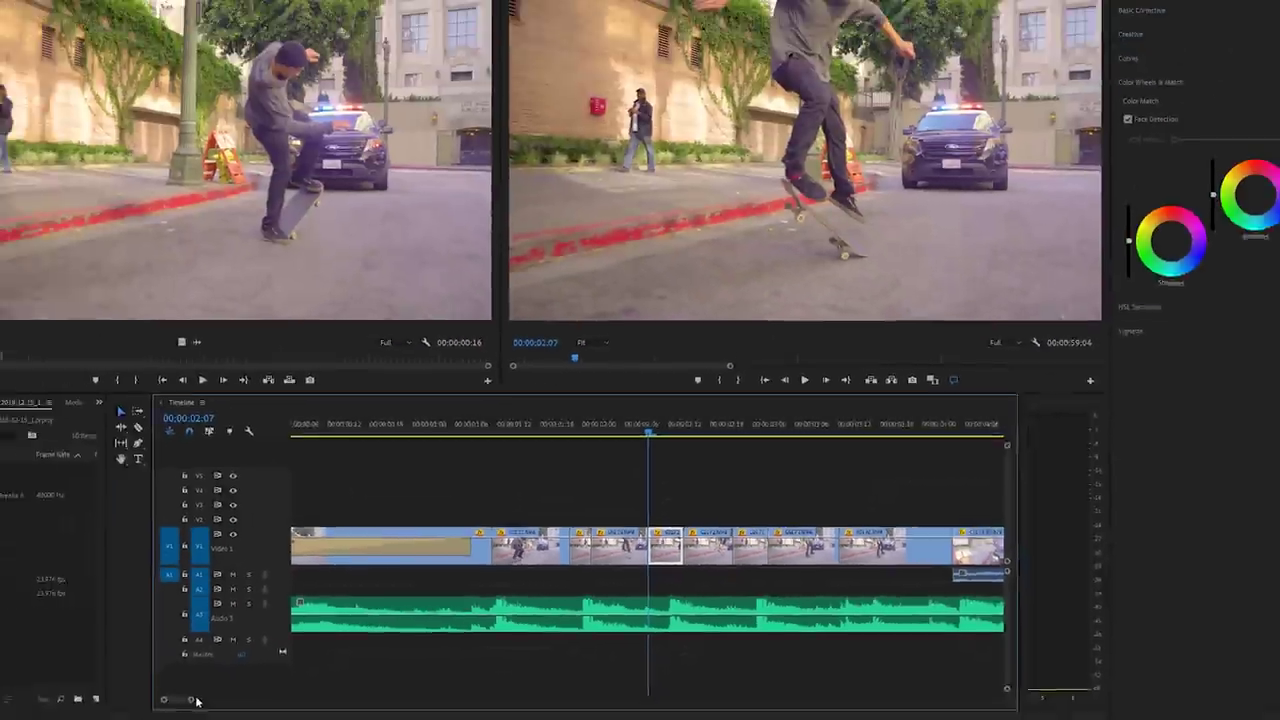
scroll(0, 719, down, 5)
drag(260, 686, 297, 686)
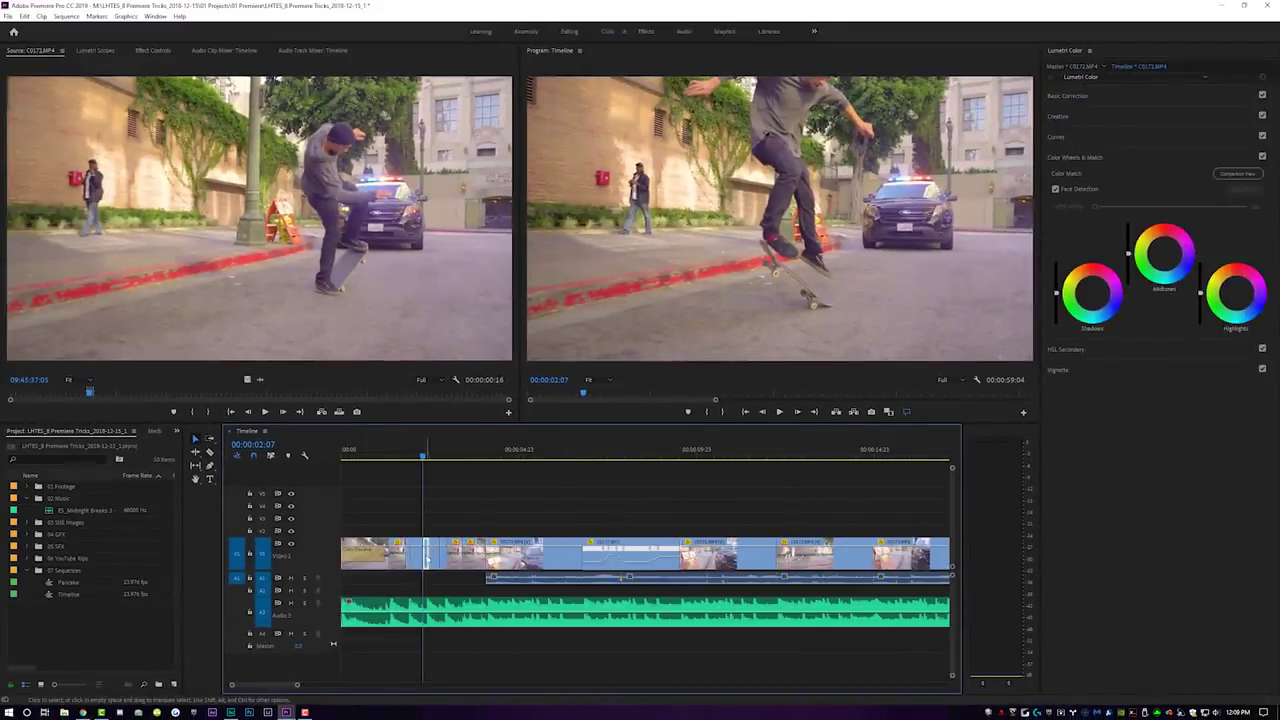
Push the C0172.MP4 master clip's midtones to magenta and play the sequence to check the tint on its other clips.
click(1070, 68)
drag(1162, 253, 1184, 240)
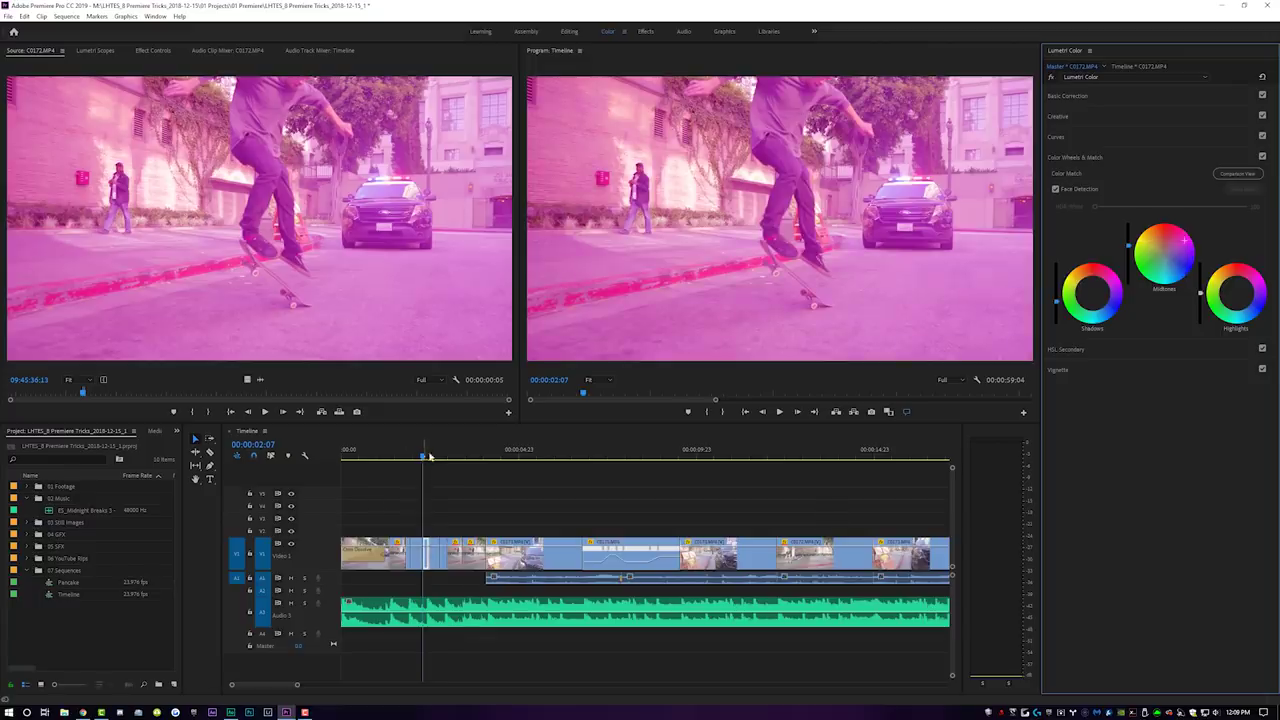
key(space)
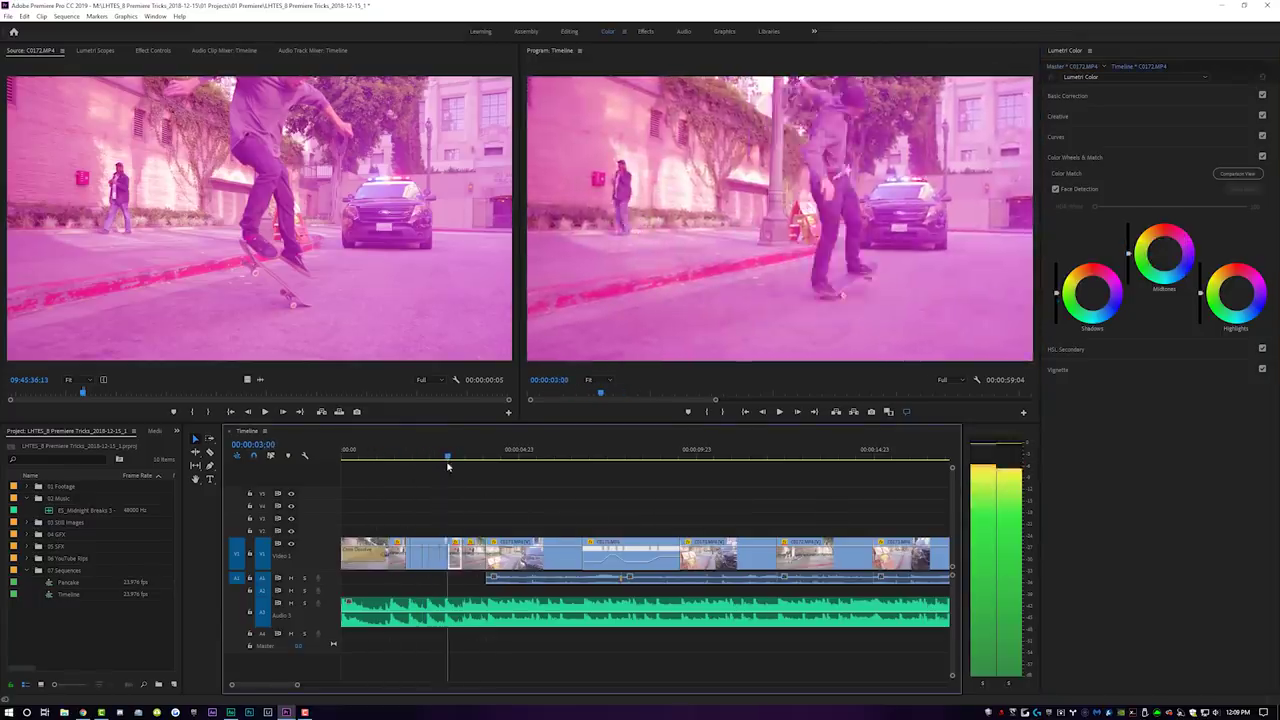
key(space)
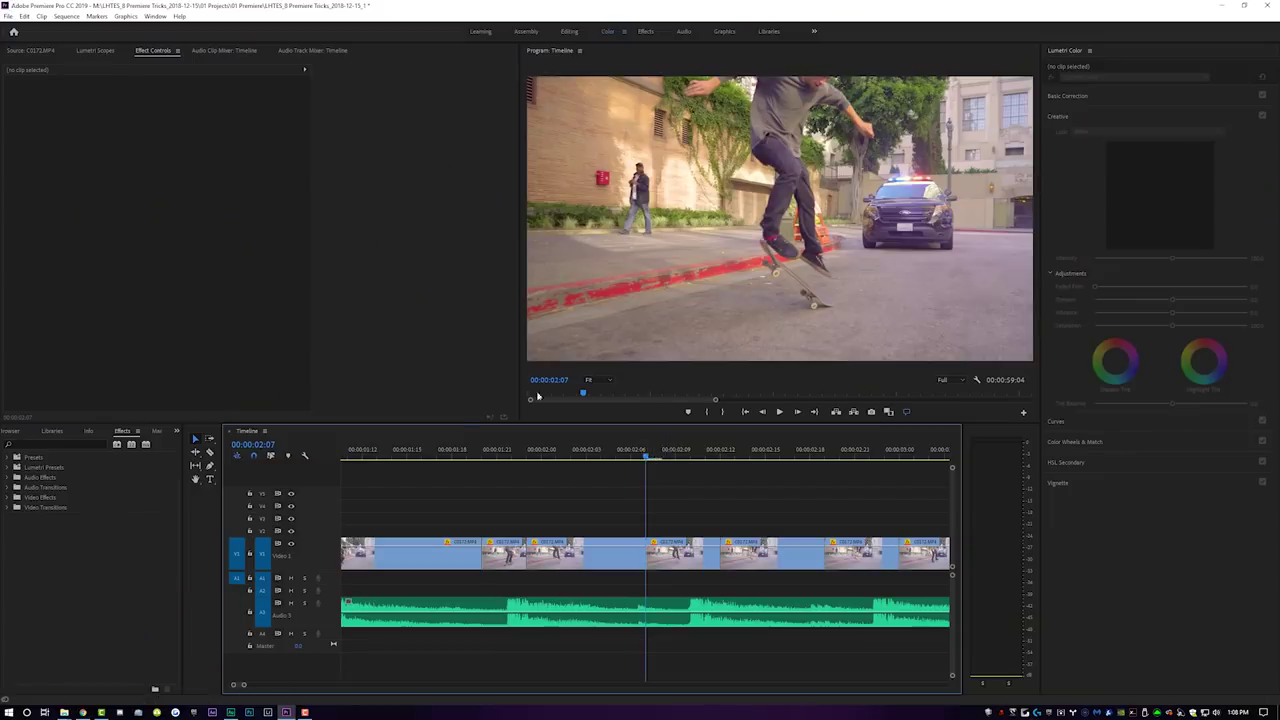
Search the effects for "flip" and apply Horizontal Flip to the master clip of the C0172.MP4 clip at 00:00:02:07.
click(680, 553)
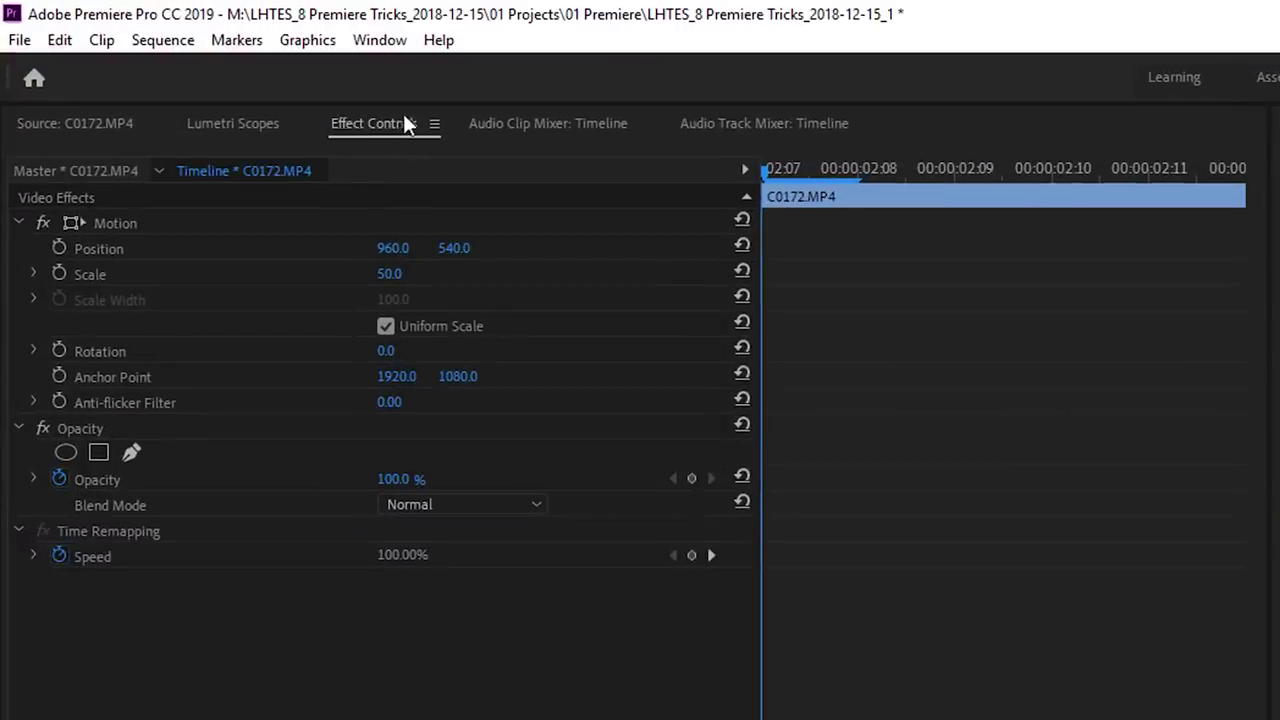
click(51, 167)
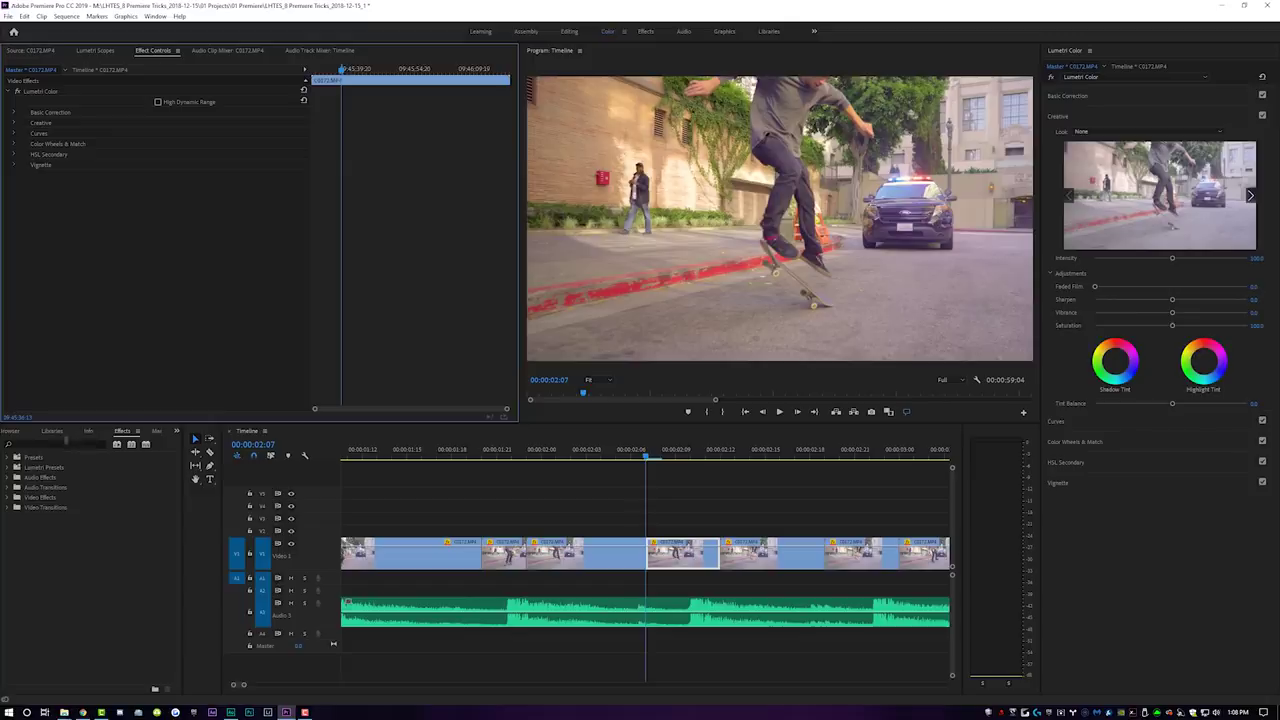
click(49, 444)
text(flip)
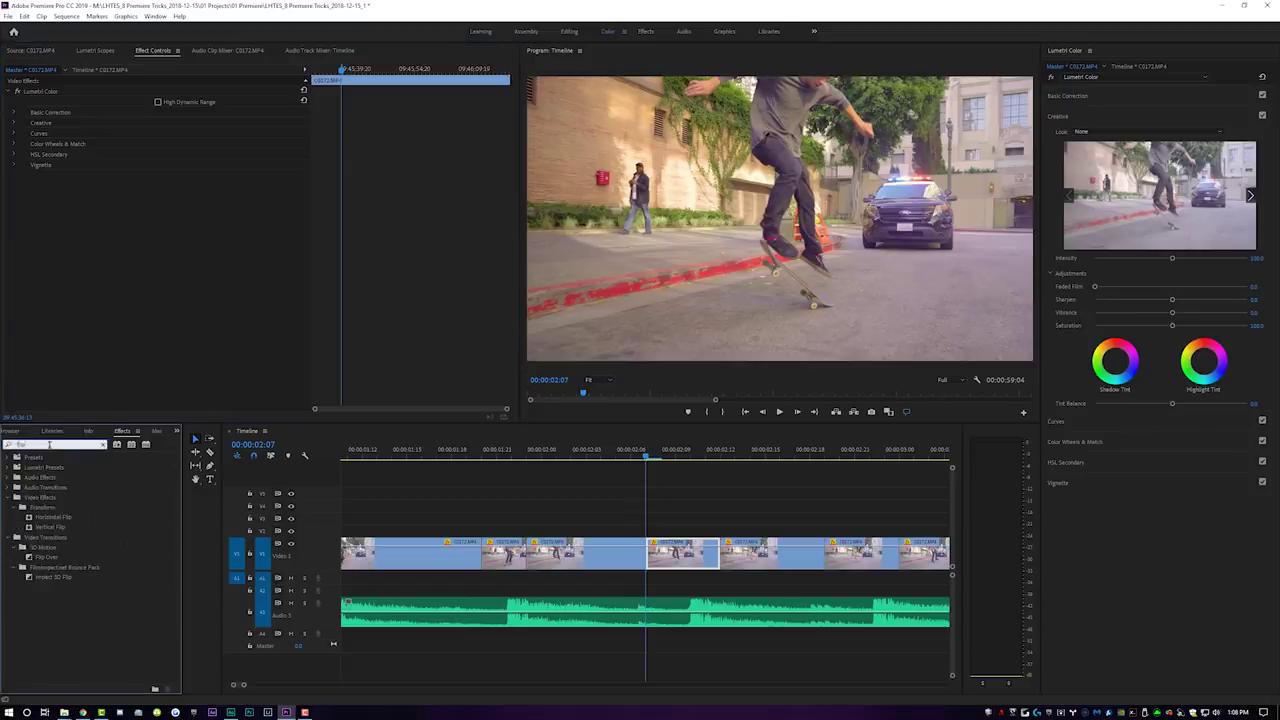
click(53, 517)
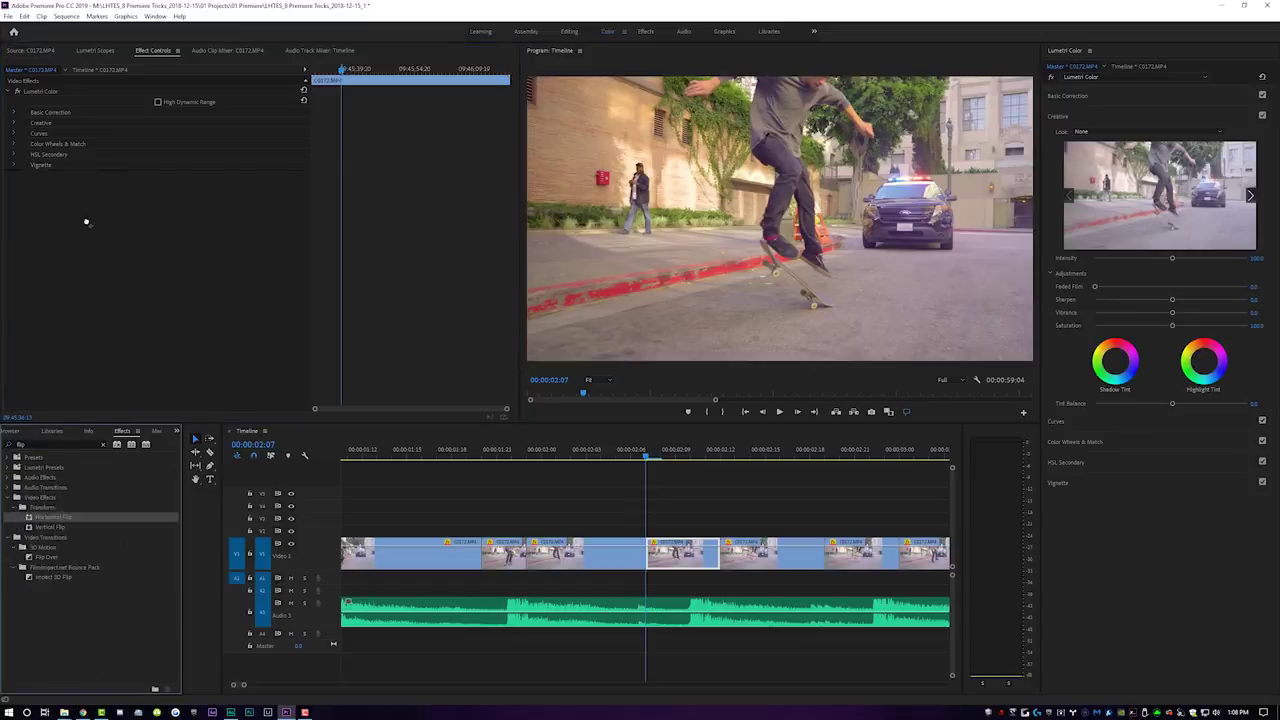
drag(83, 212, 88, 215)
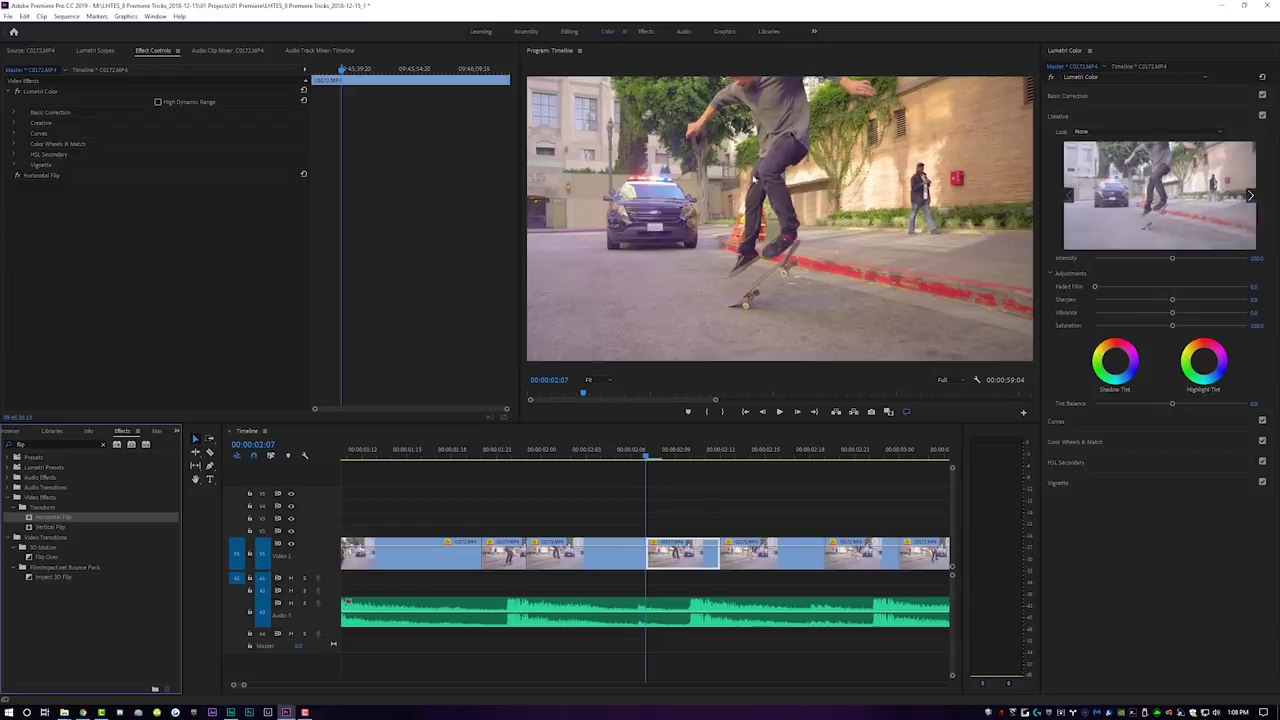
Check the horizontal flip on other C0172.MP4 clips, starting three frames back at 00:00:02:04.
key(Left)
key(Left)
key(Left)
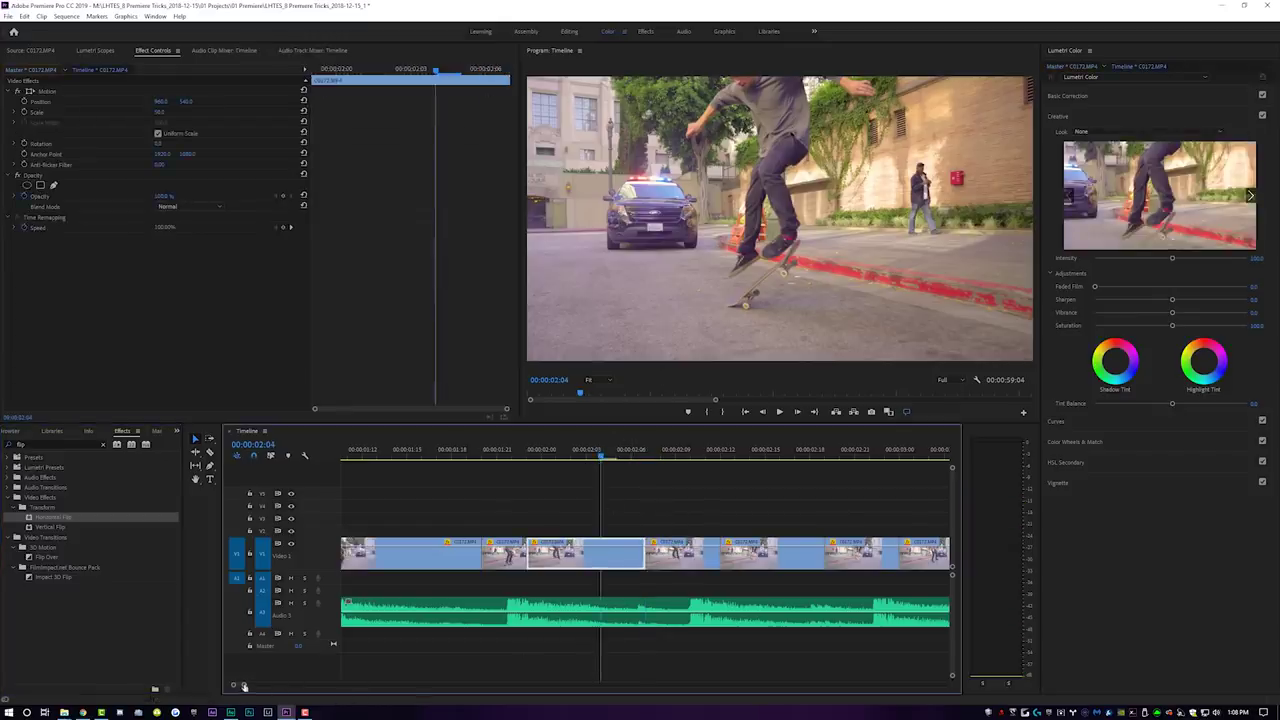
drag(243, 686, 285, 686)
click(420, 450)
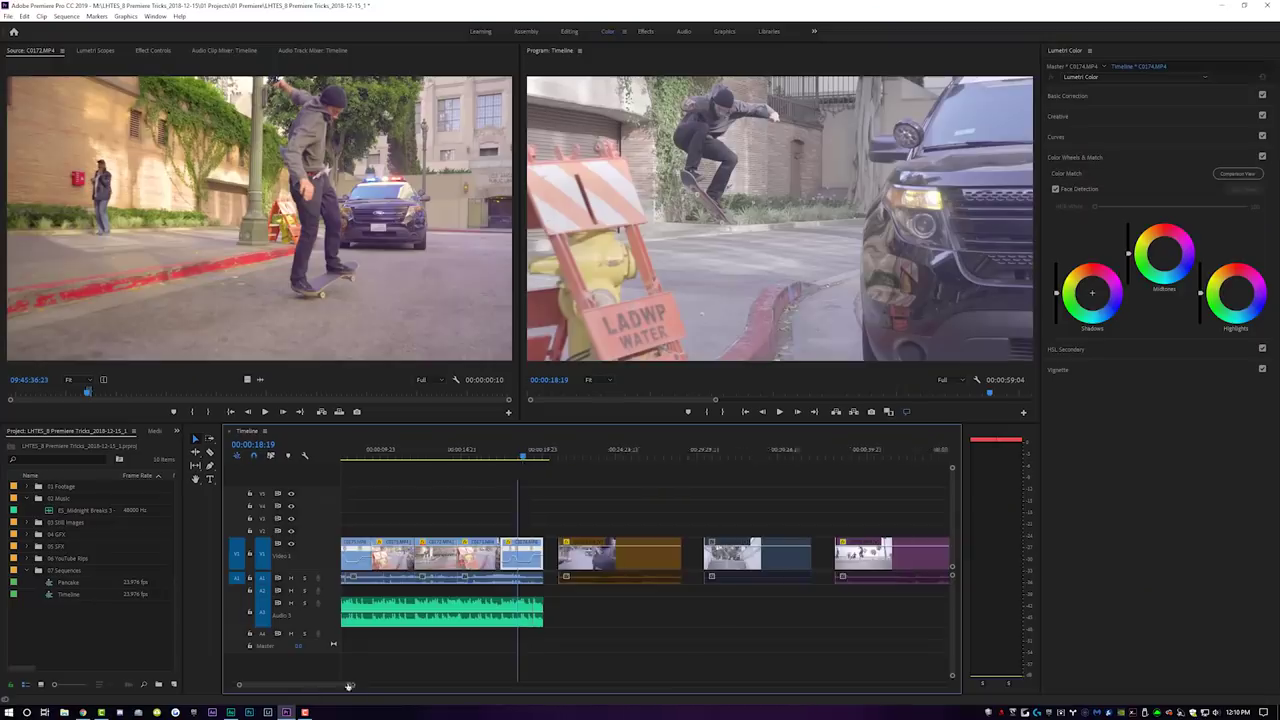
Play the sequence from 00:00:18:19 past the end of the music to hear how the track stops.
drag(349, 686, 312, 686)
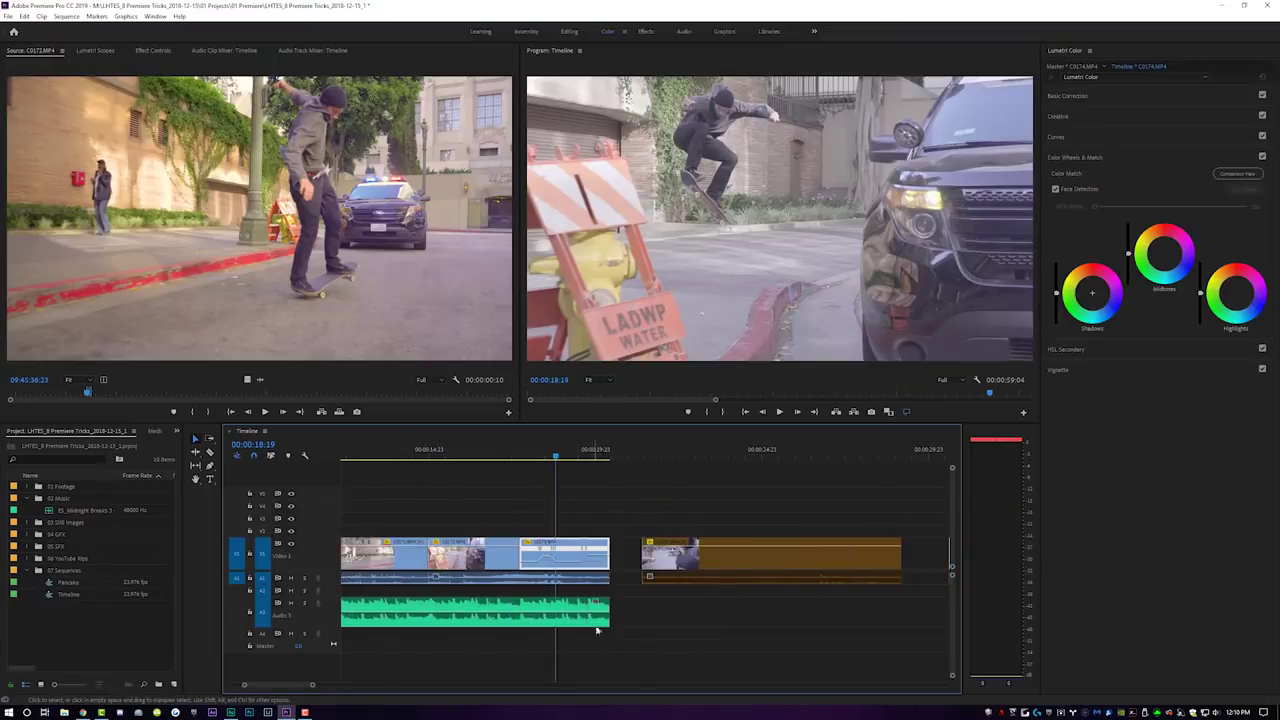
key(space)
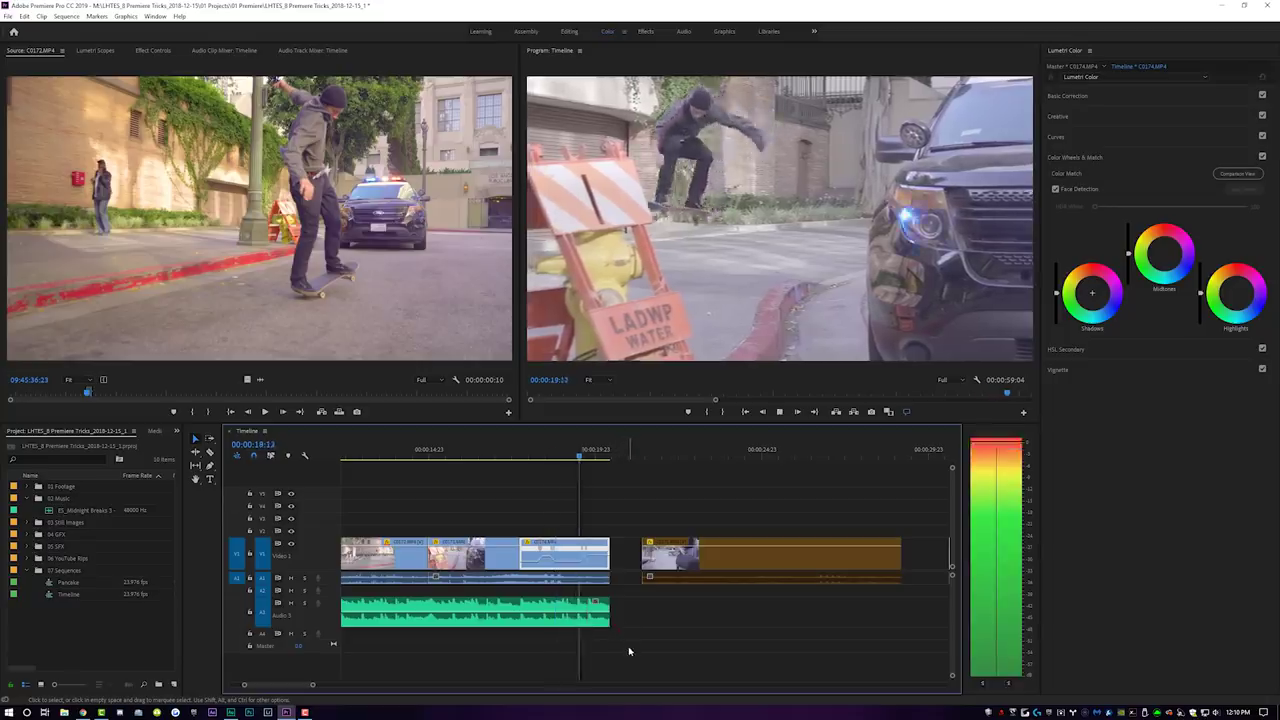
key(space)
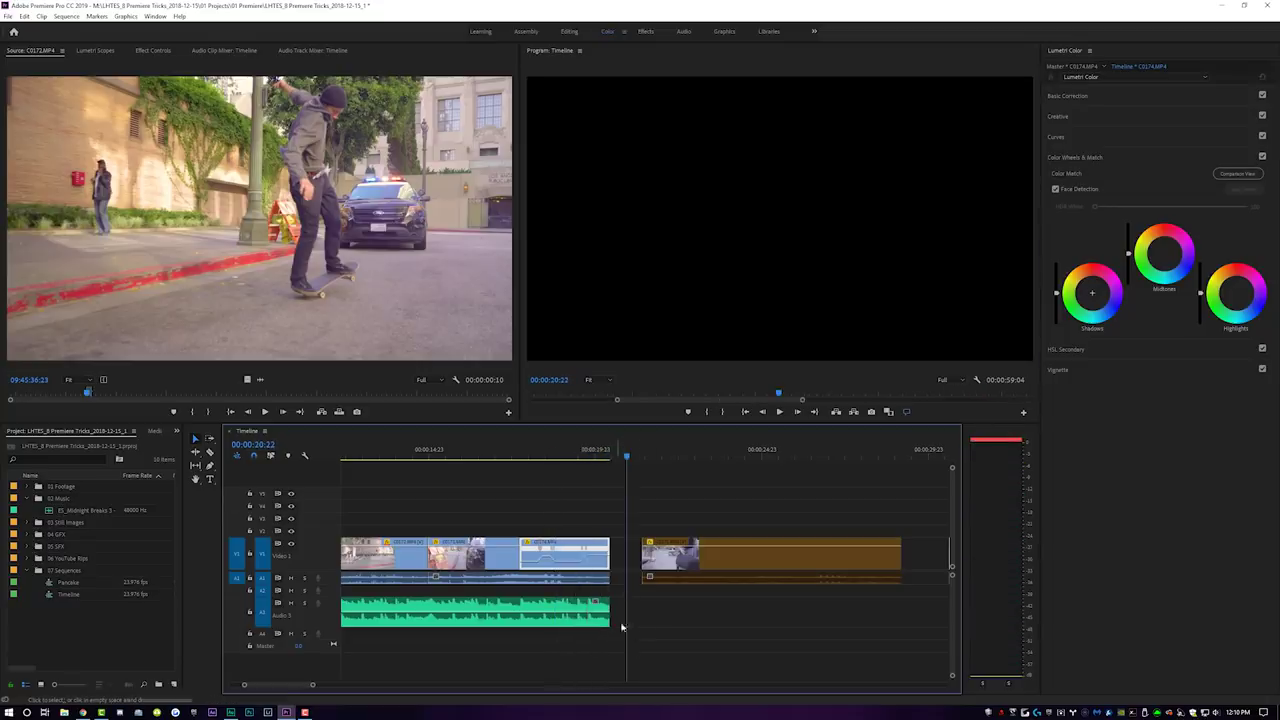
Split the music on A3 at 00:00:19:18 and copy its tail piece onto track A4.
key(Up)
key(space)
key(space)
key(Up)
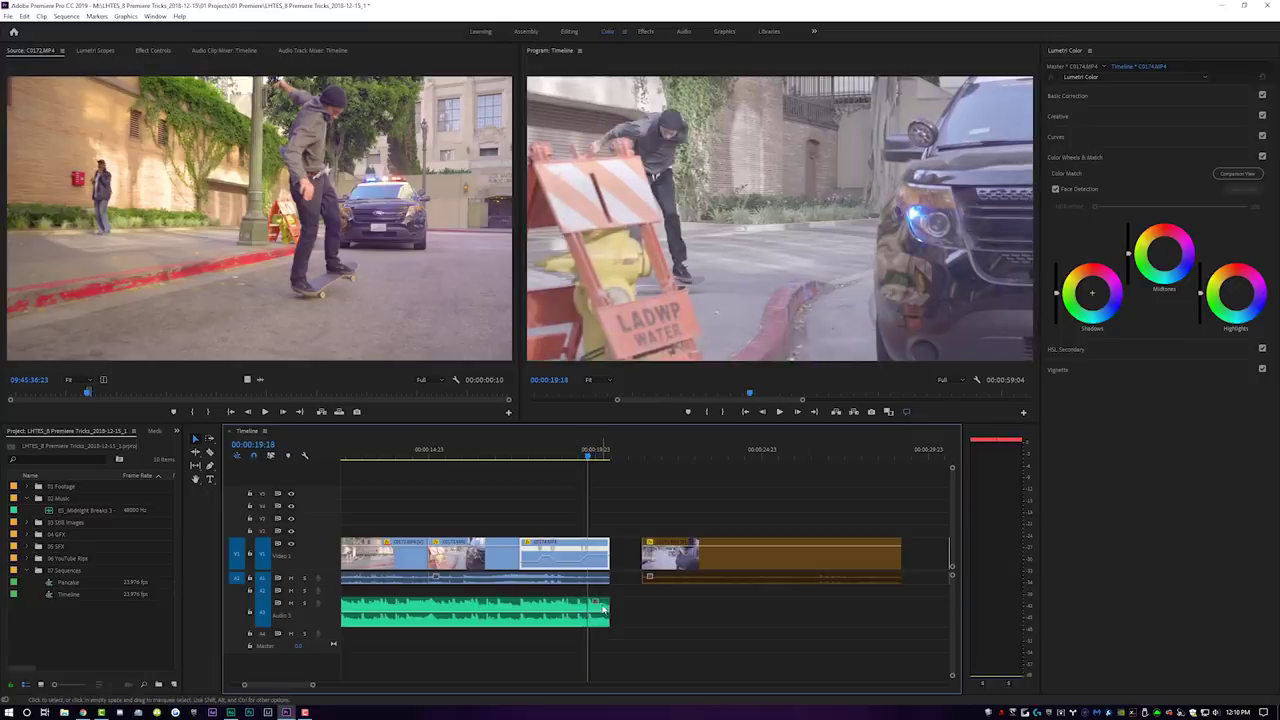
drag(606, 620, 610, 645)
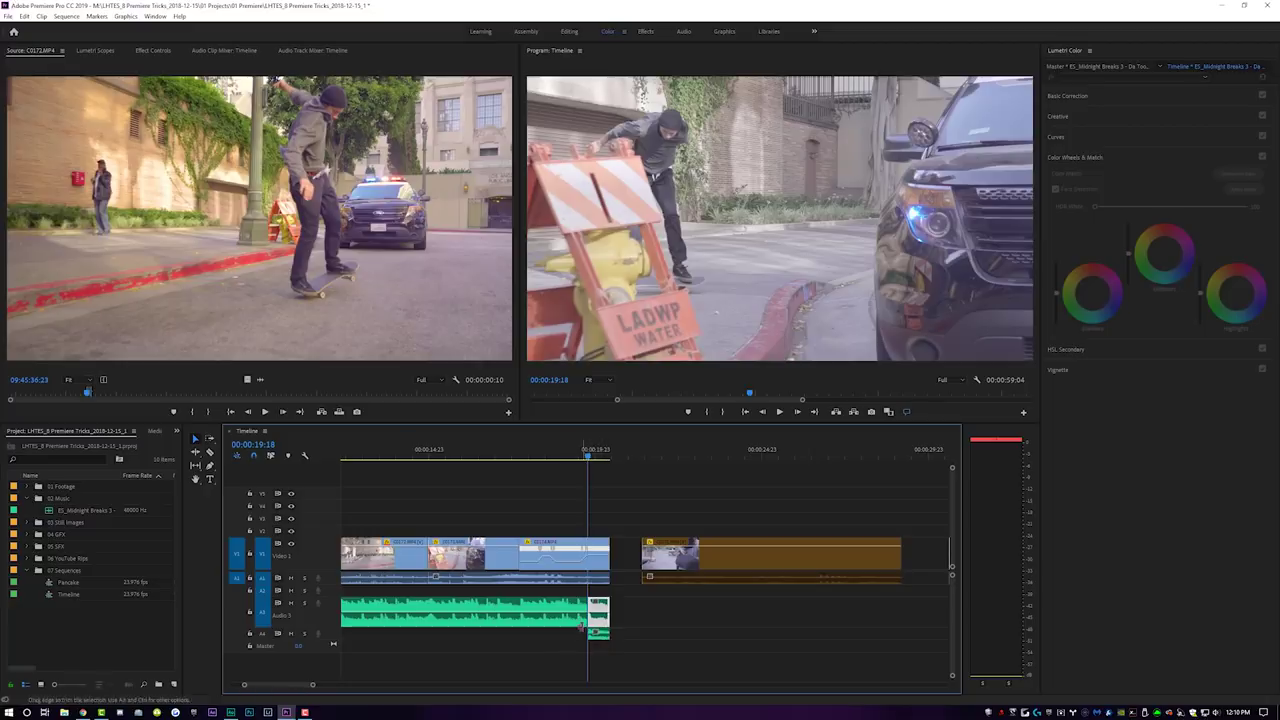
Show the Audio Track Mixer for the Timeline sequence.
click(155, 16)
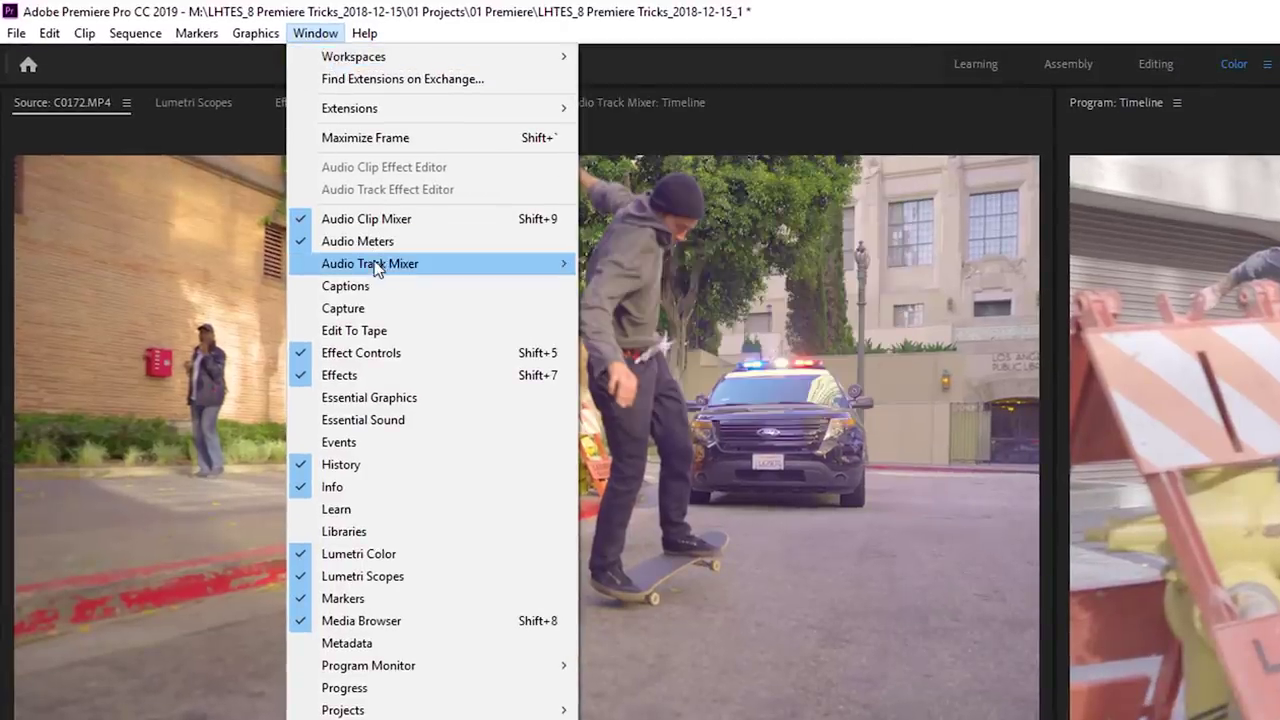
mouse_move(397, 270)
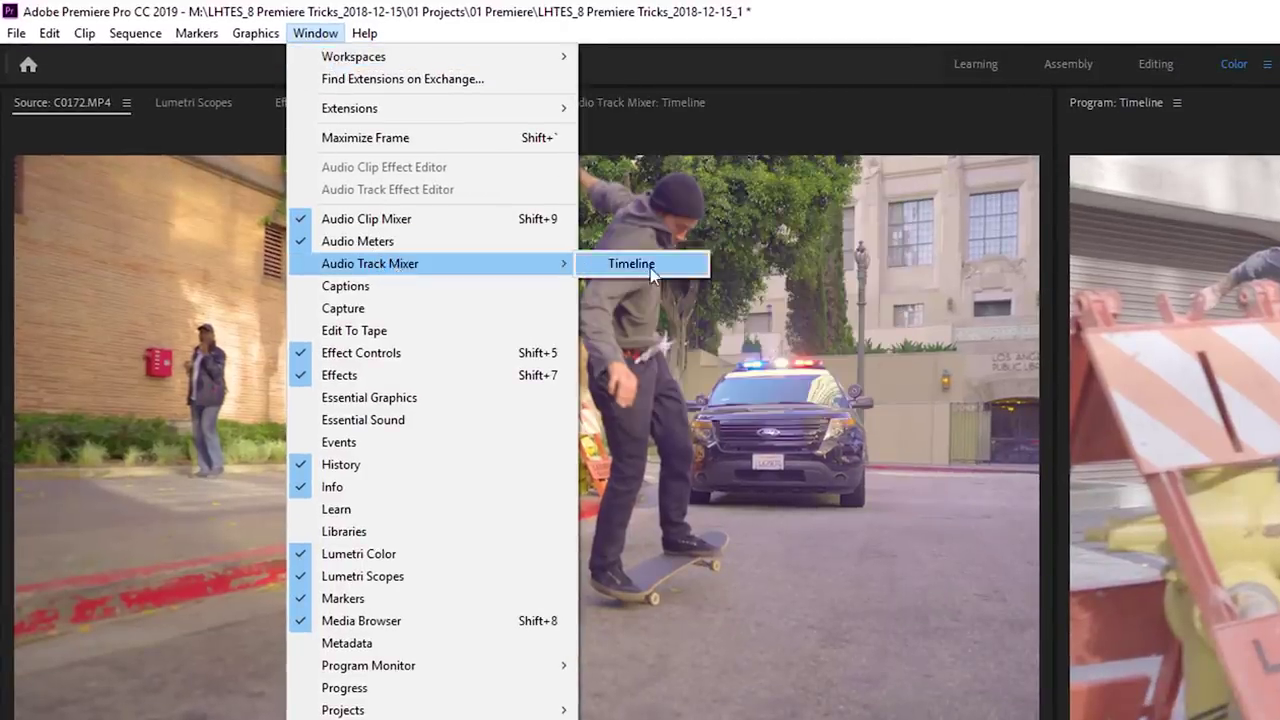
click(620, 264)
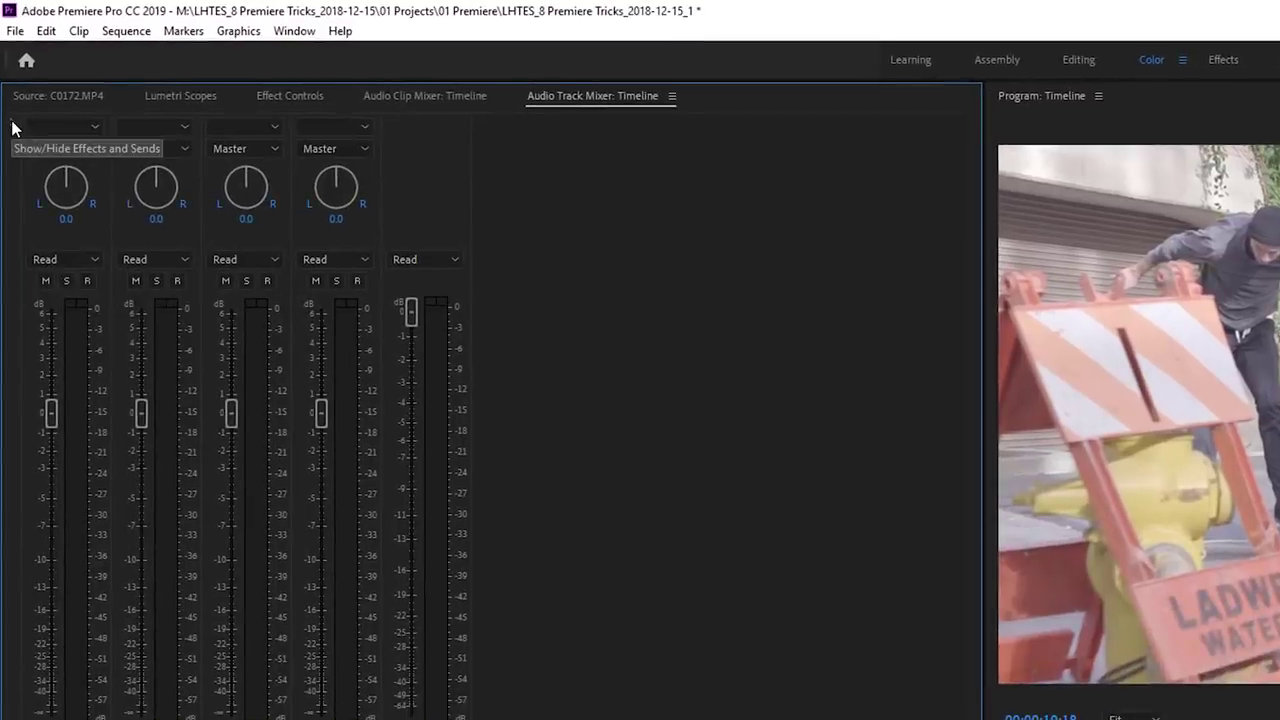
Add a Studio Reverb effect to the first effect slot of the Audio 4 track and open its settings.
click(14, 128)
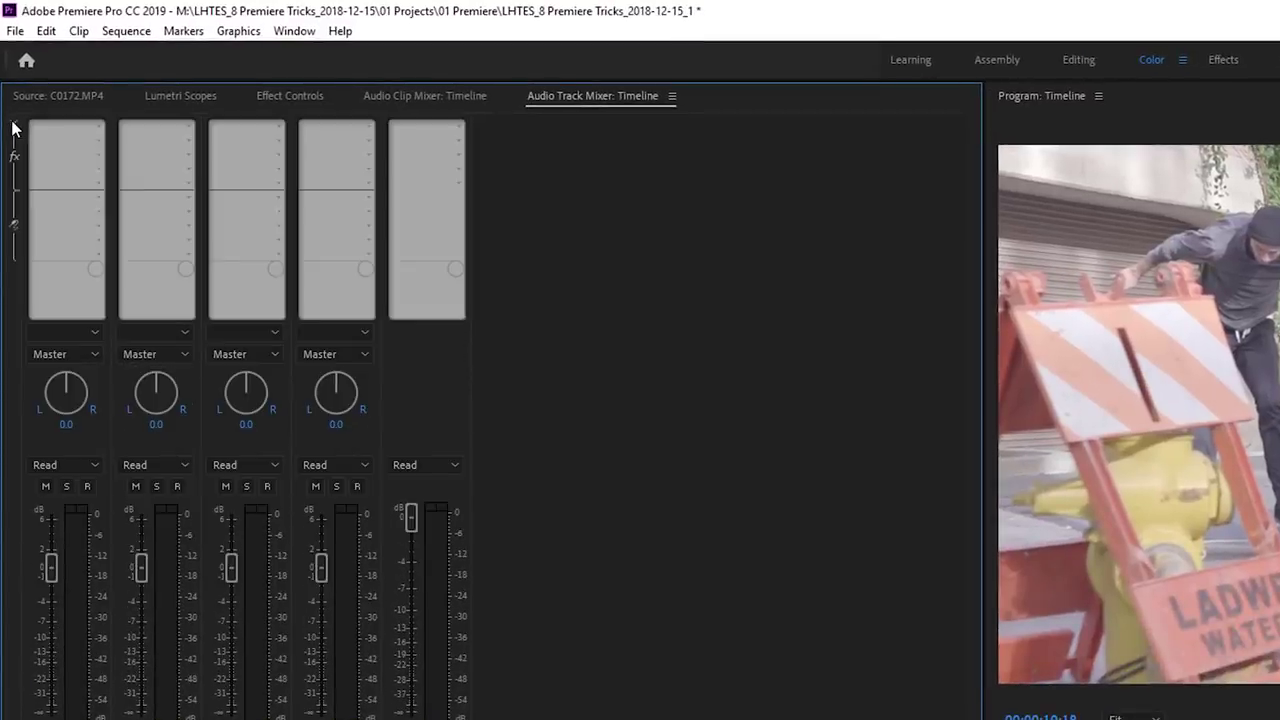
click(367, 130)
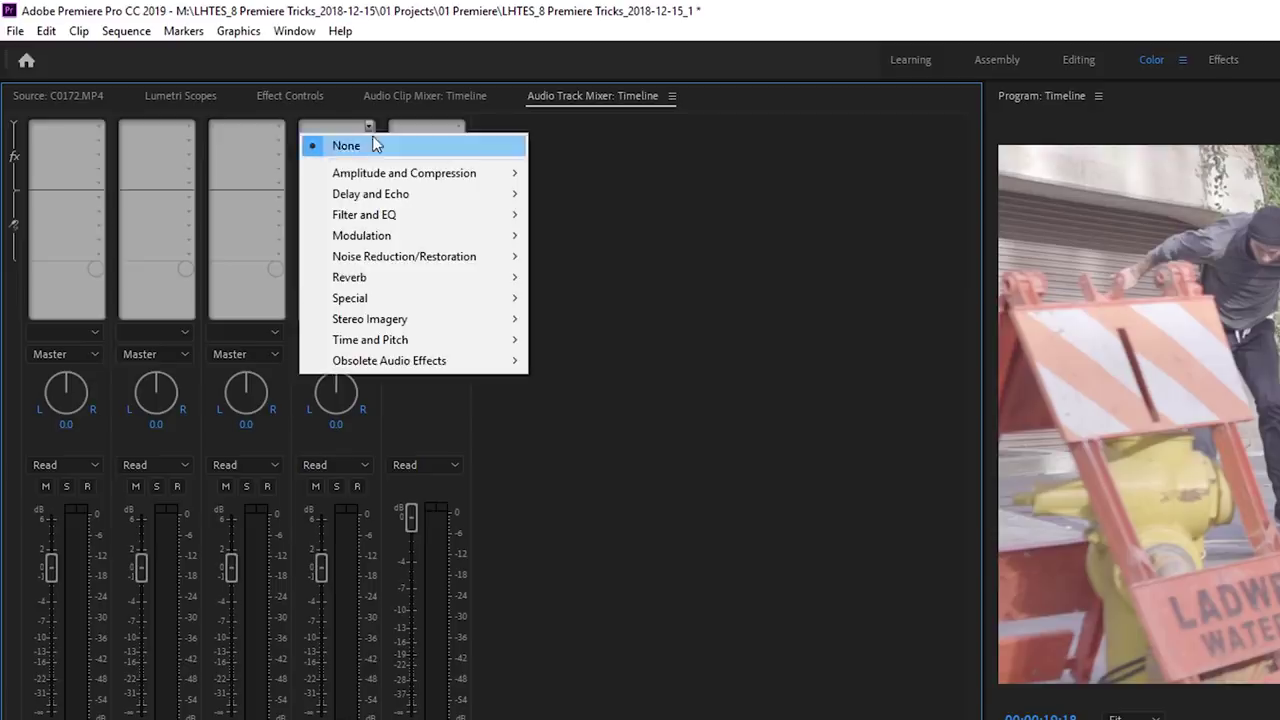
mouse_move(400, 285)
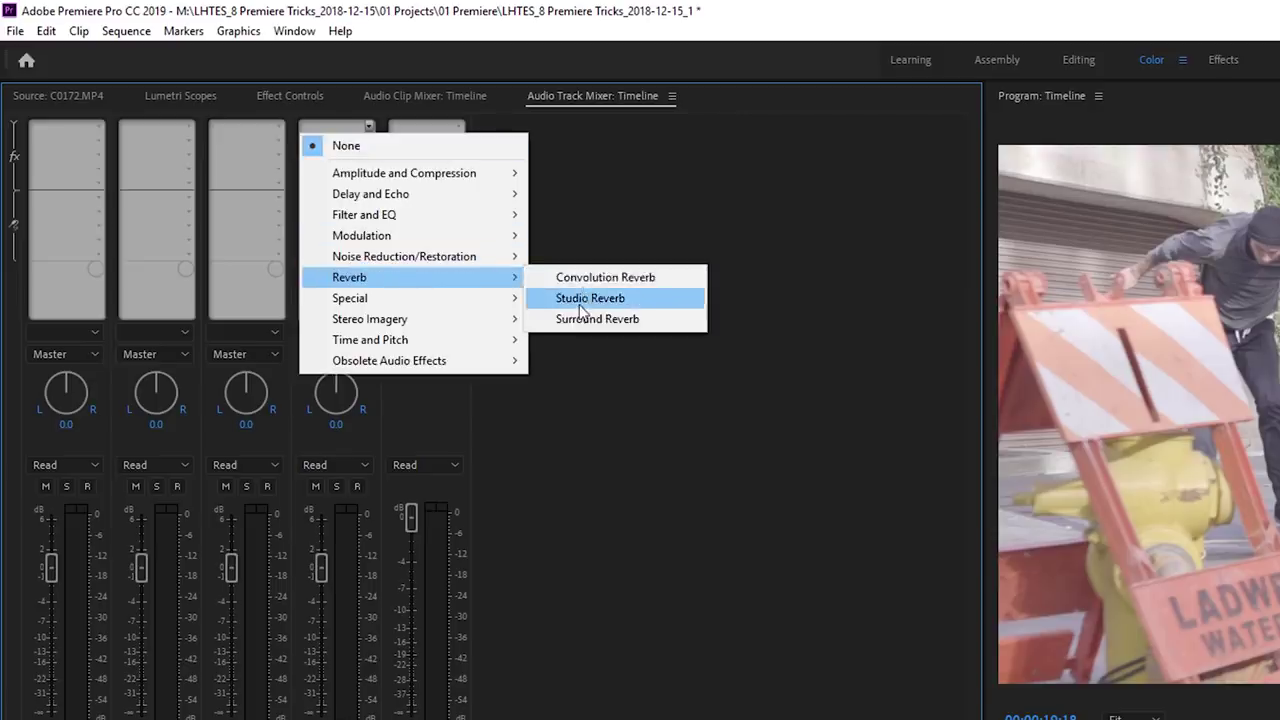
click(582, 298)
double_click(338, 125)
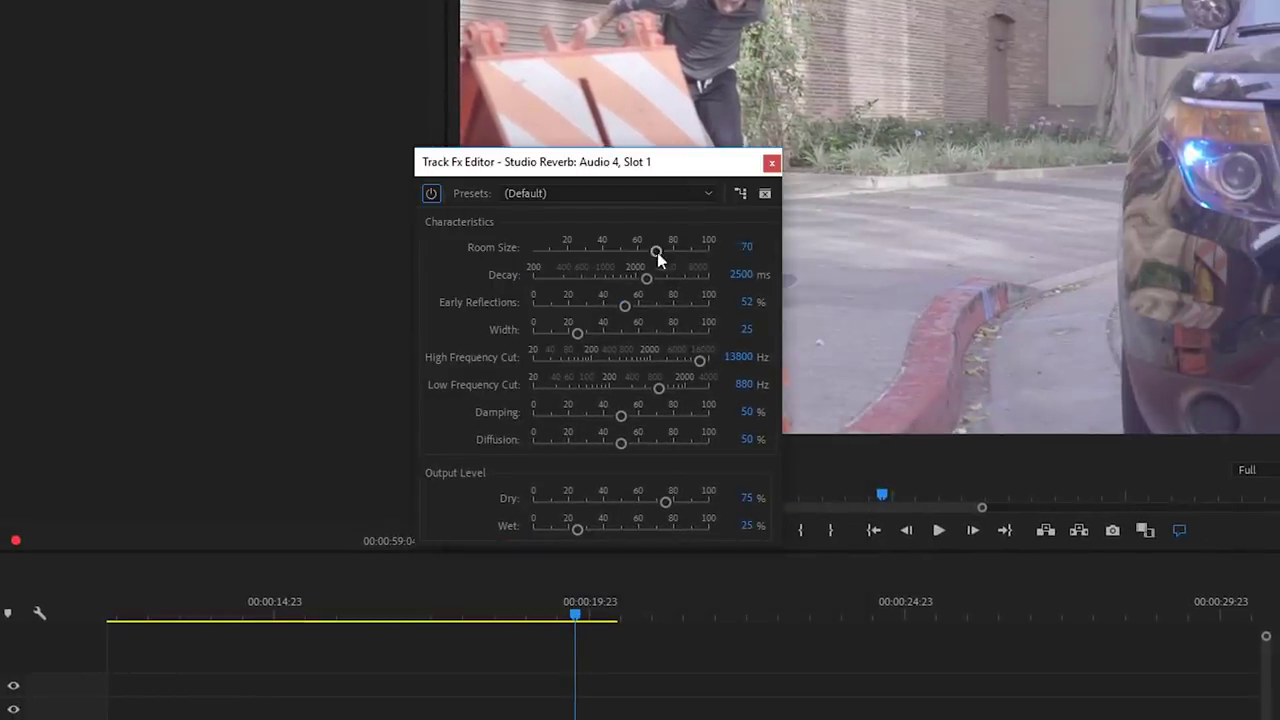
Set the Studio Reverb's room size to about 81.2, decay 5443.9 ms, early reflections 57.9% and width 28.2.
drag(674, 287, 677, 288)
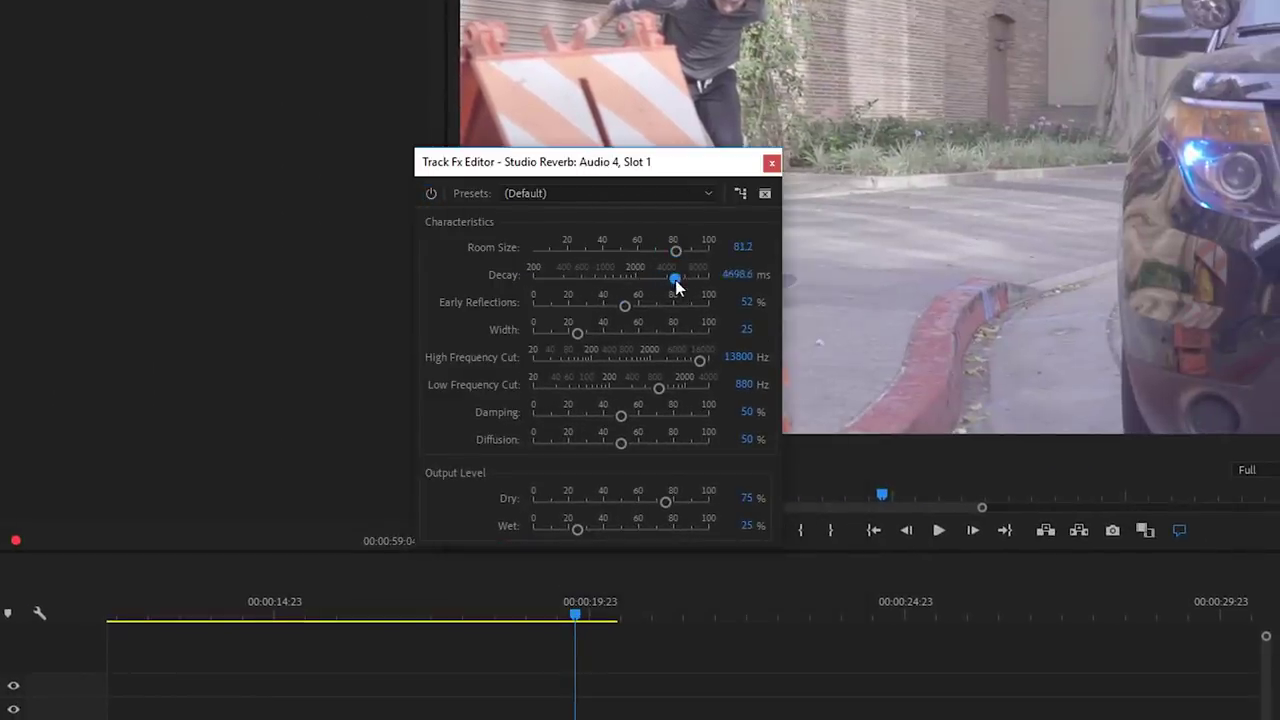
click(636, 305)
click(582, 333)
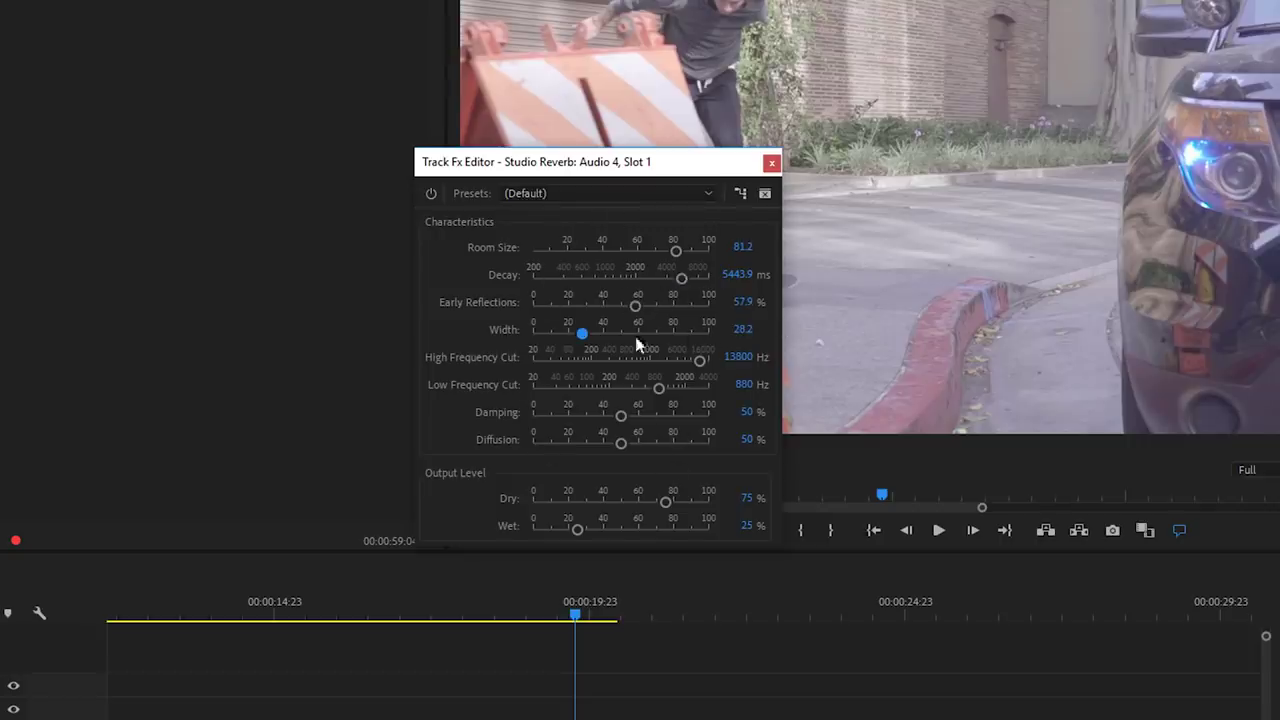
Set the reverb's output level to 0% dry and 100% wet, and close the effect editor.
click(744, 499)
click(742, 526)
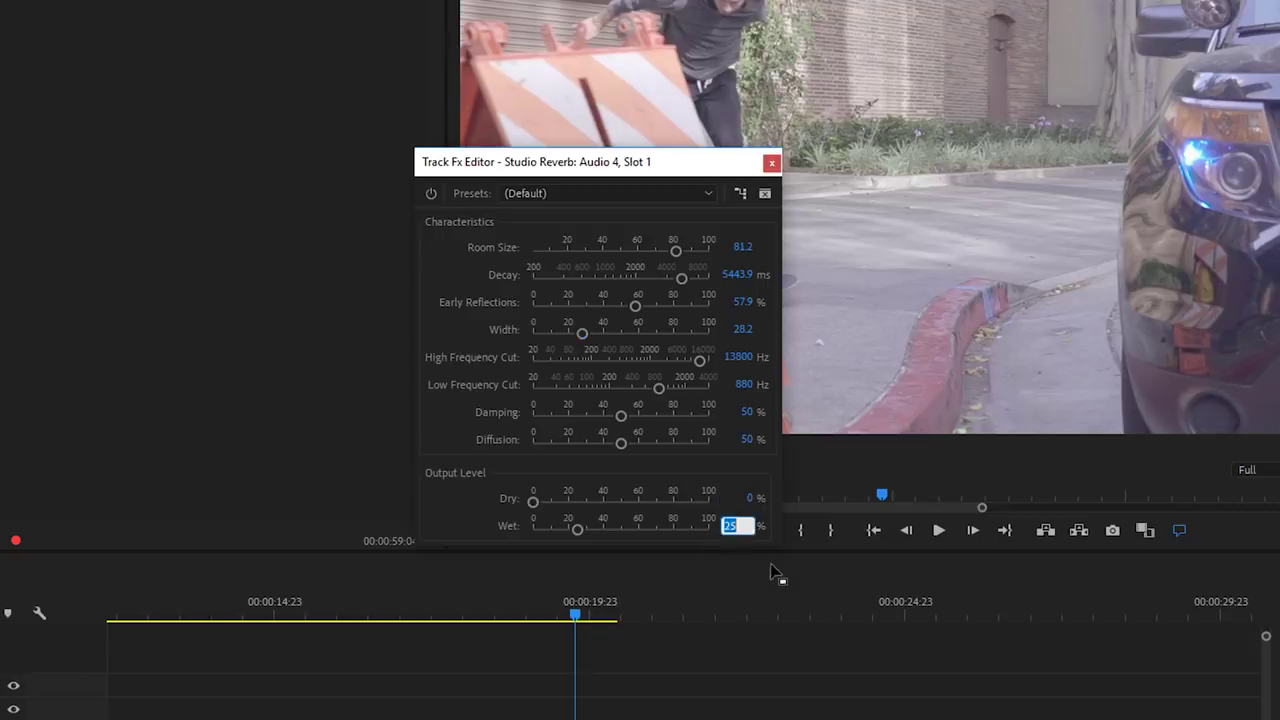
key(Return)
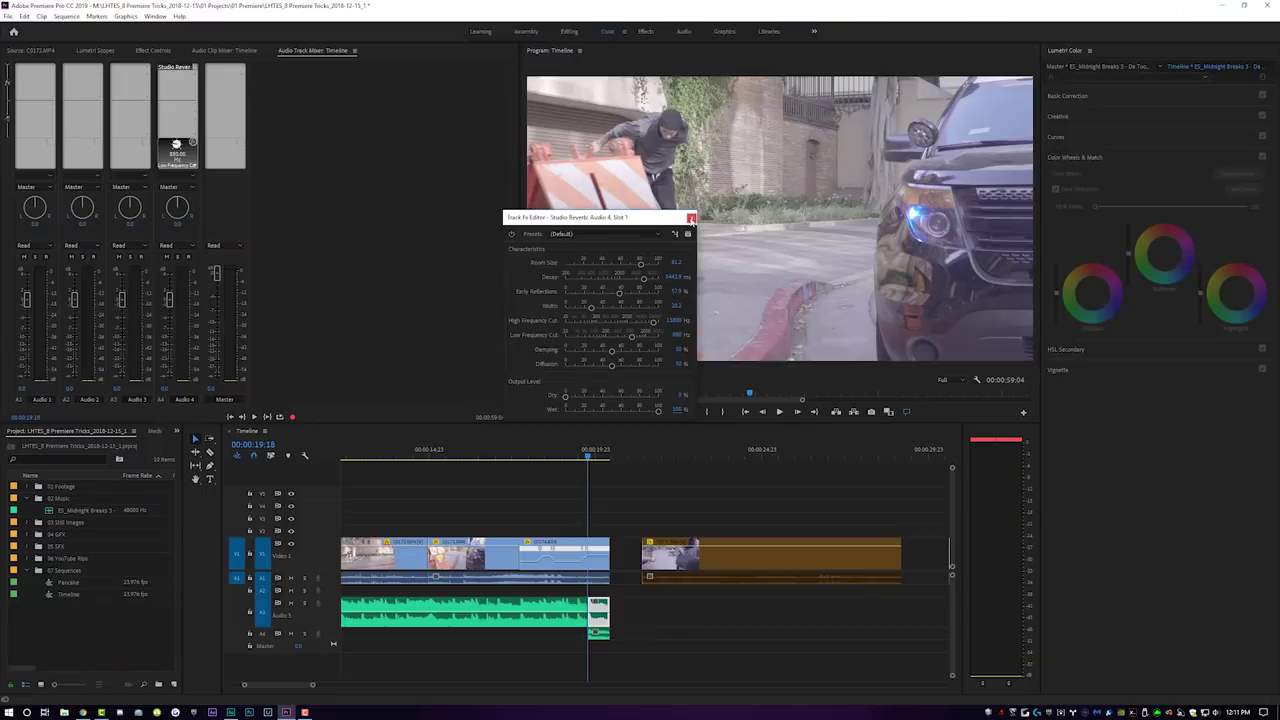
click(690, 218)
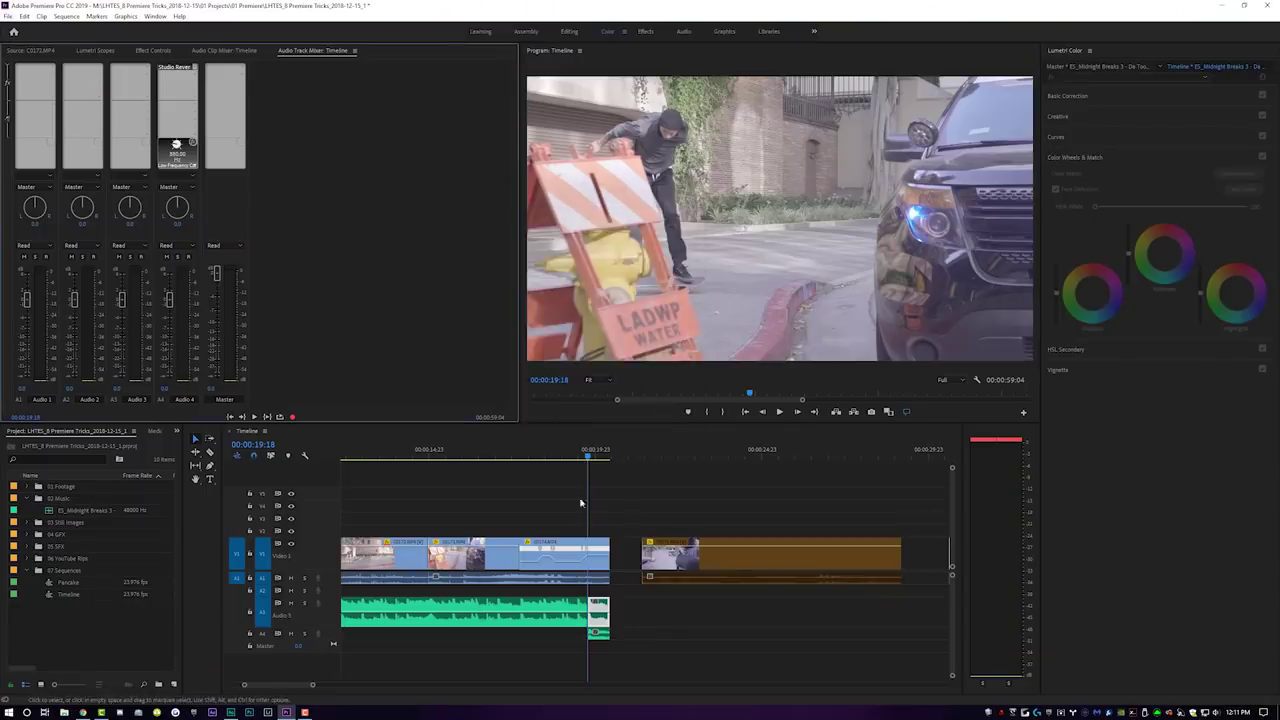
Play the sequence from 00:00:17:17 past the end of the music to hear the reverb tail.
drag(565, 450, 519, 452)
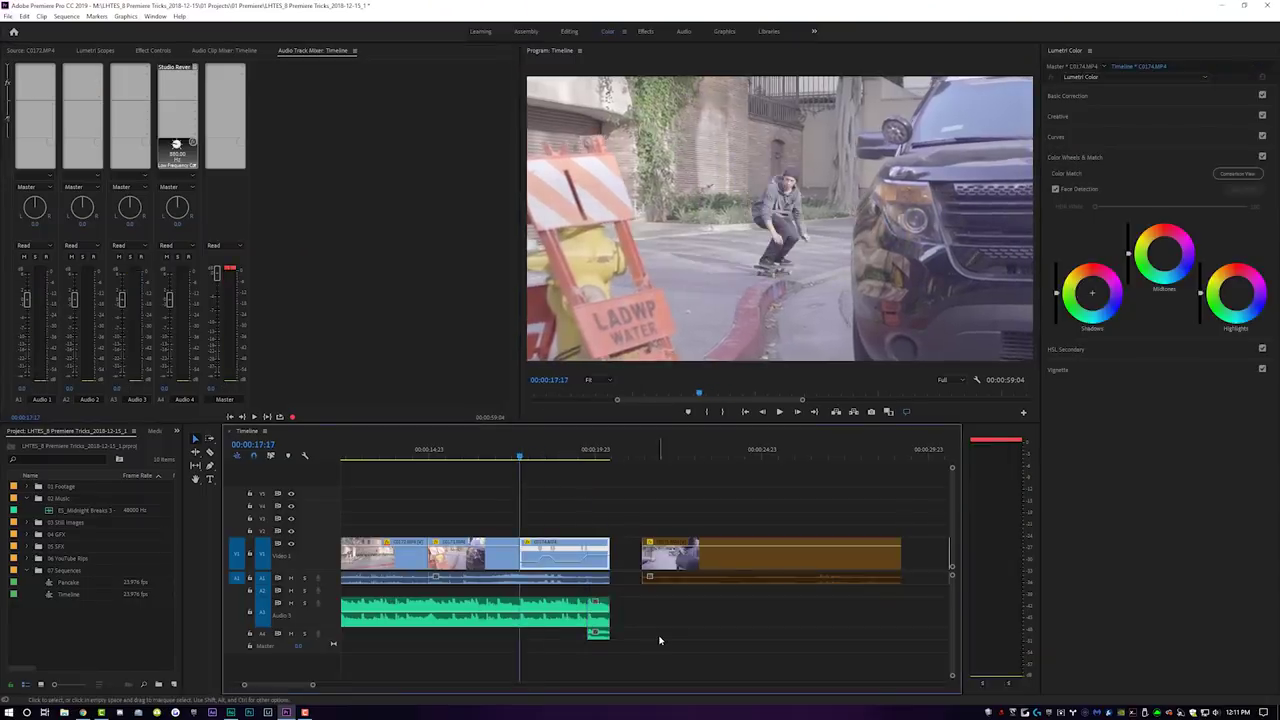
key(space)
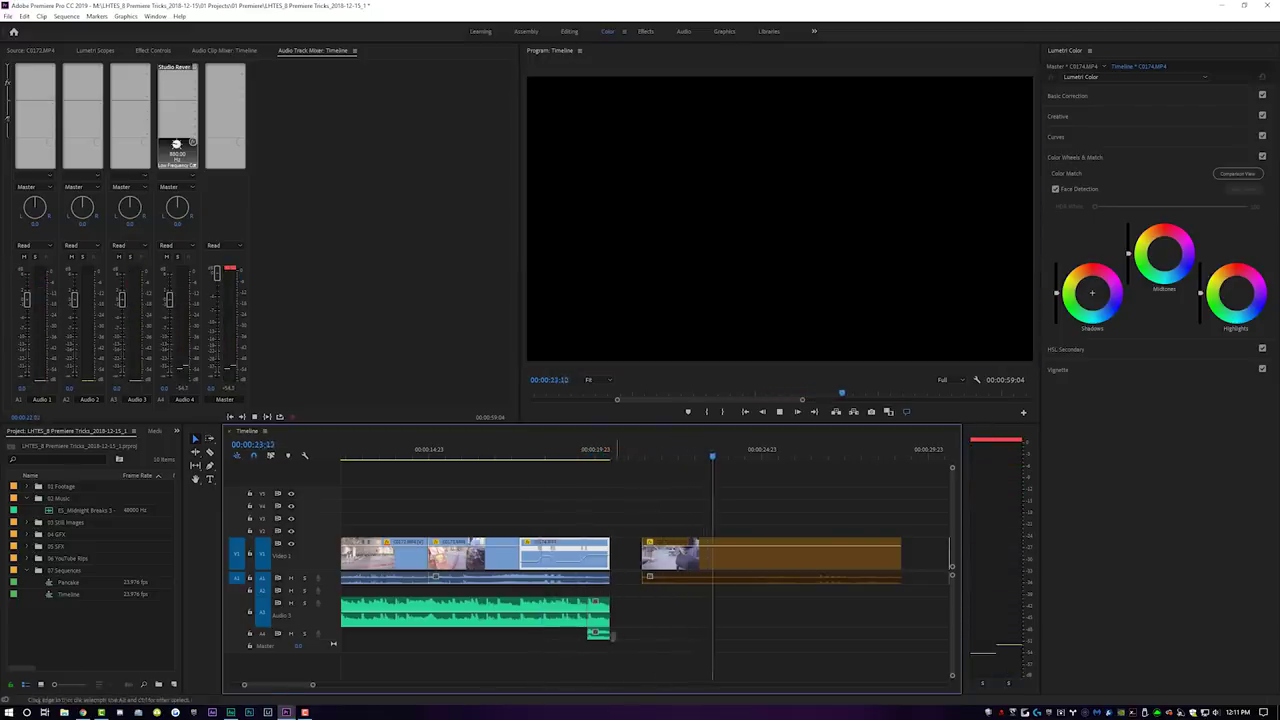
key(space)
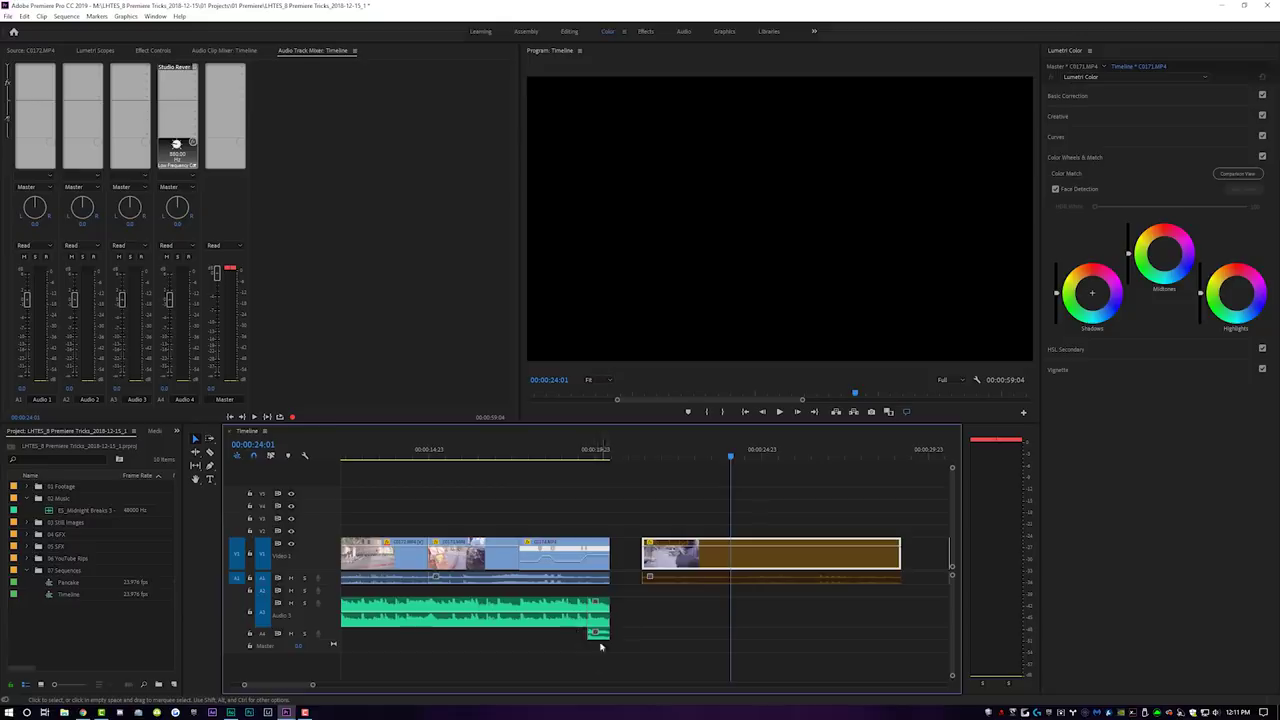
Solo track A4 and play from 00:00:19:08 to hear the reverb tail on its own.
click(575, 458)
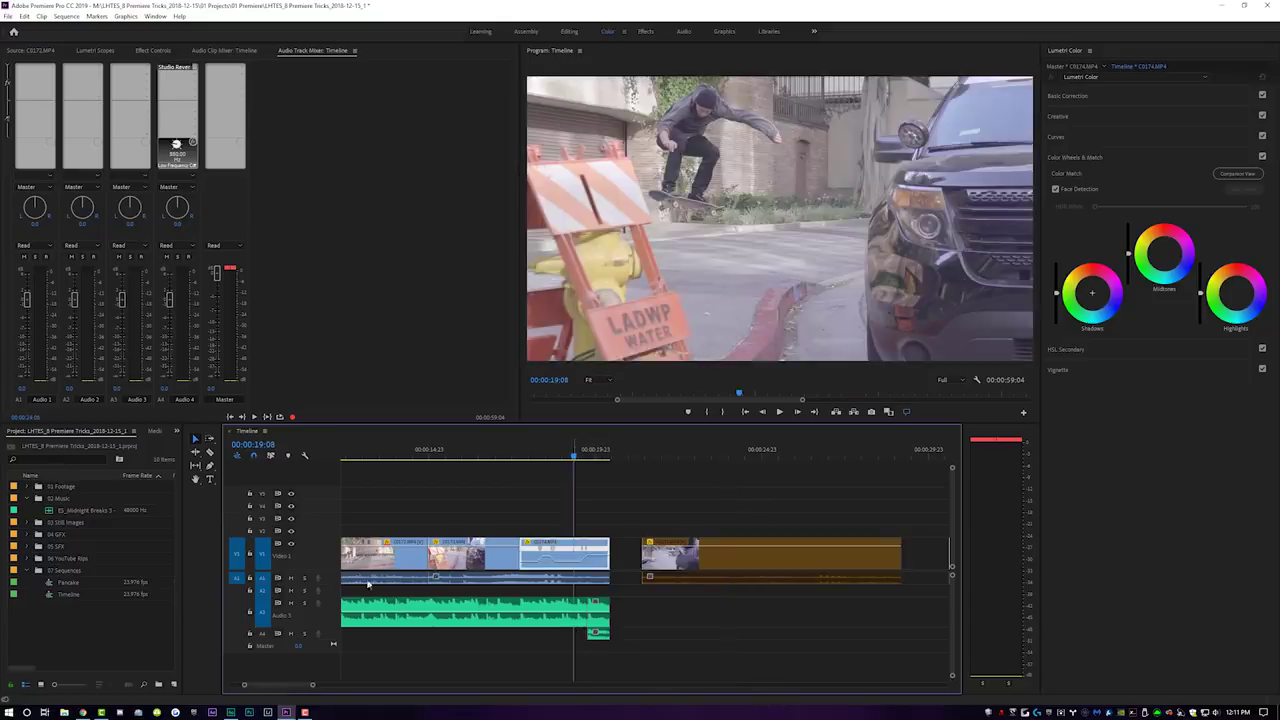
click(304, 634)
key(space)
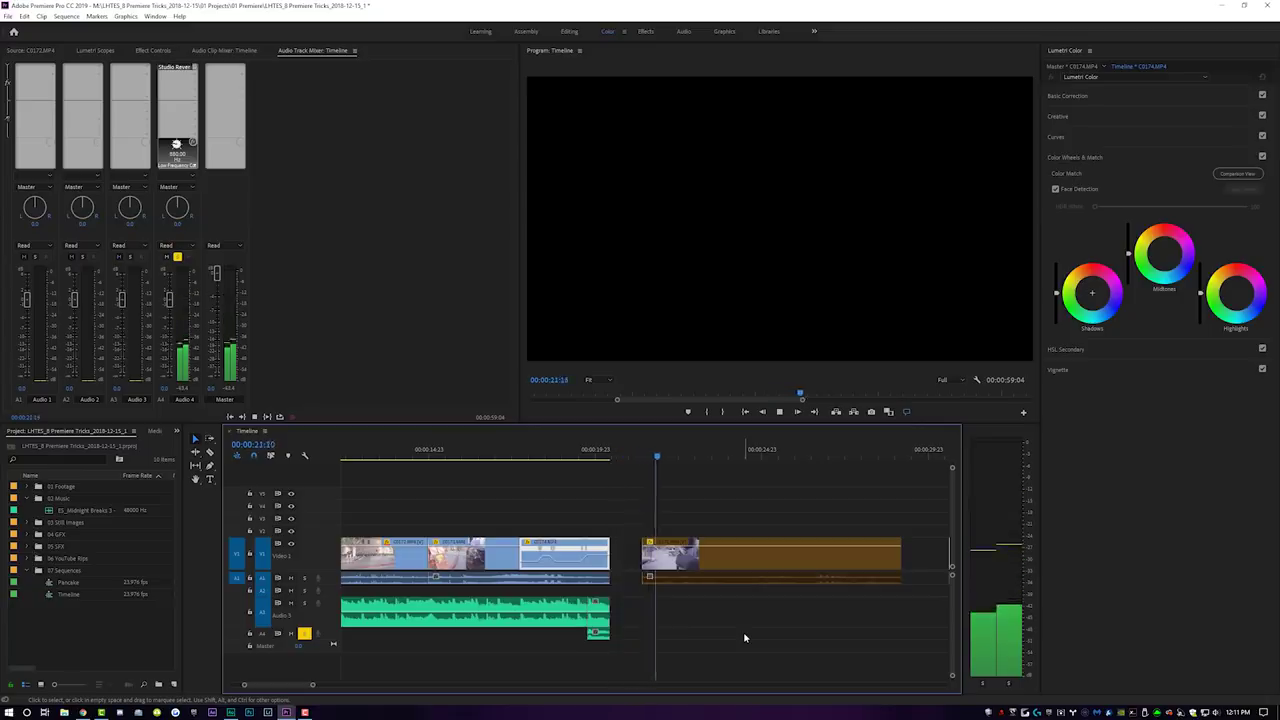
Play the ending again from 00:00:19:10 with track A4 unsoloed so all tracks are heard together.
click(672, 553)
click(583, 451)
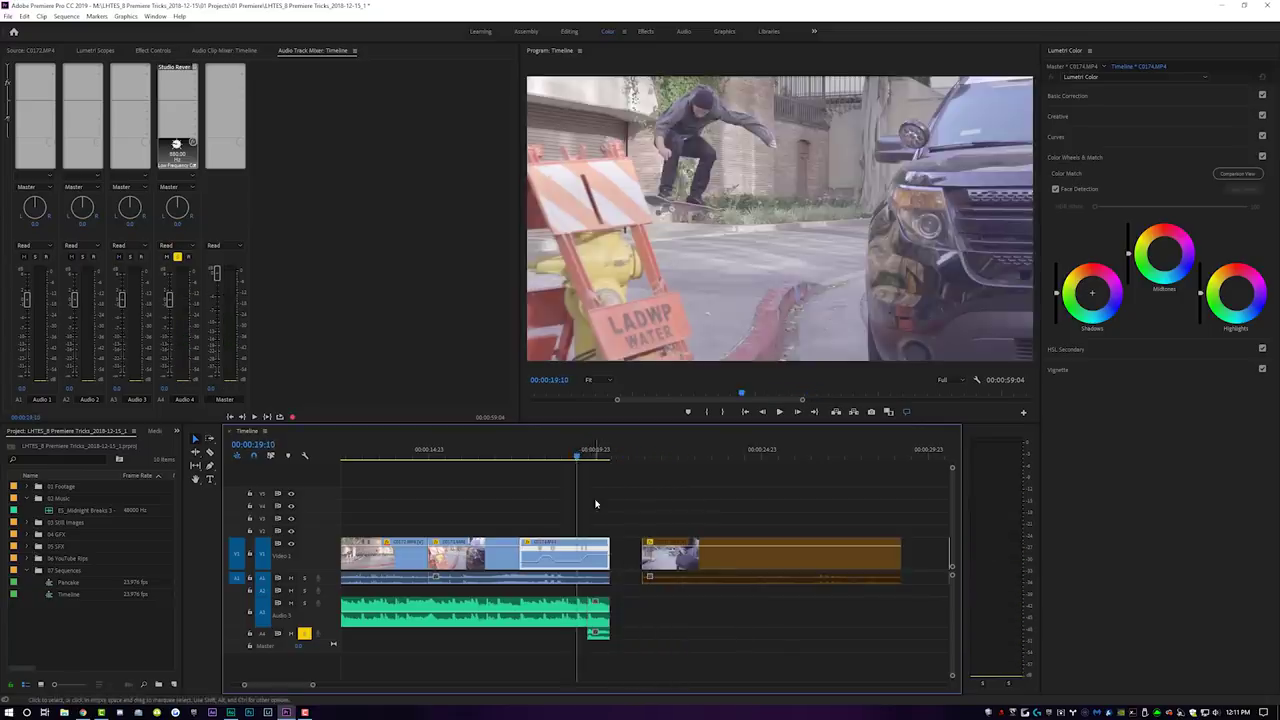
key(space)
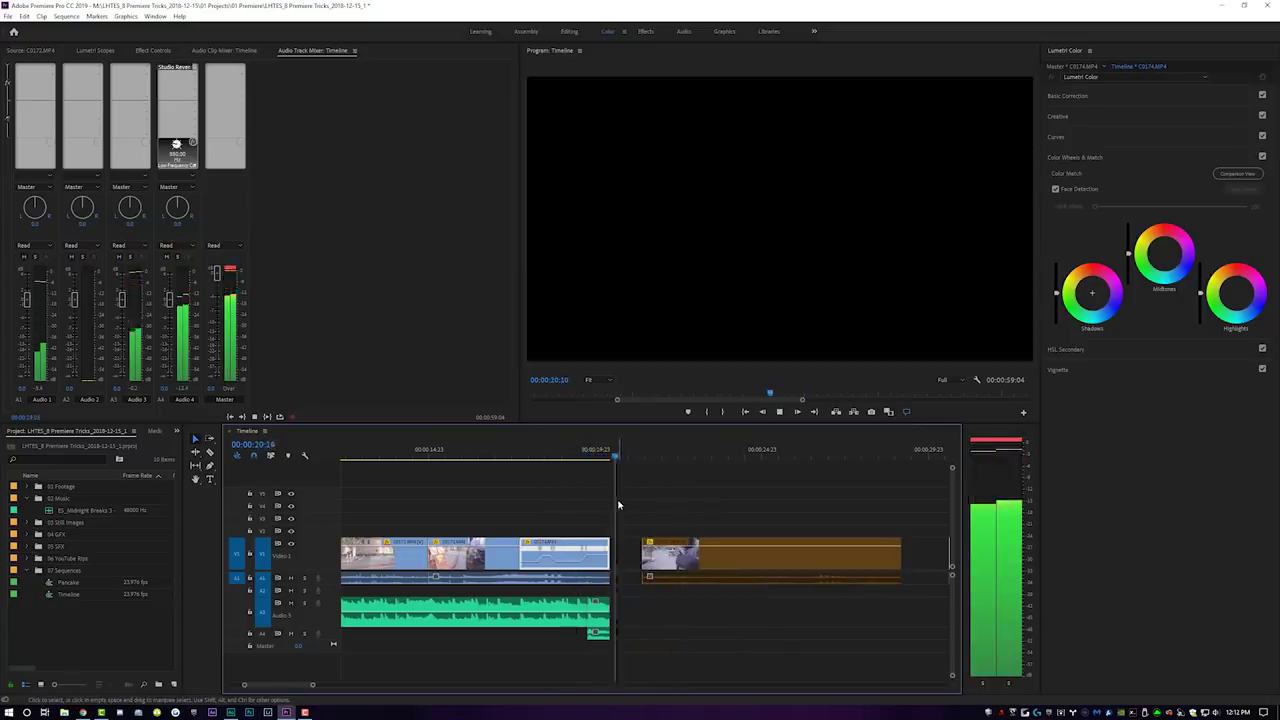
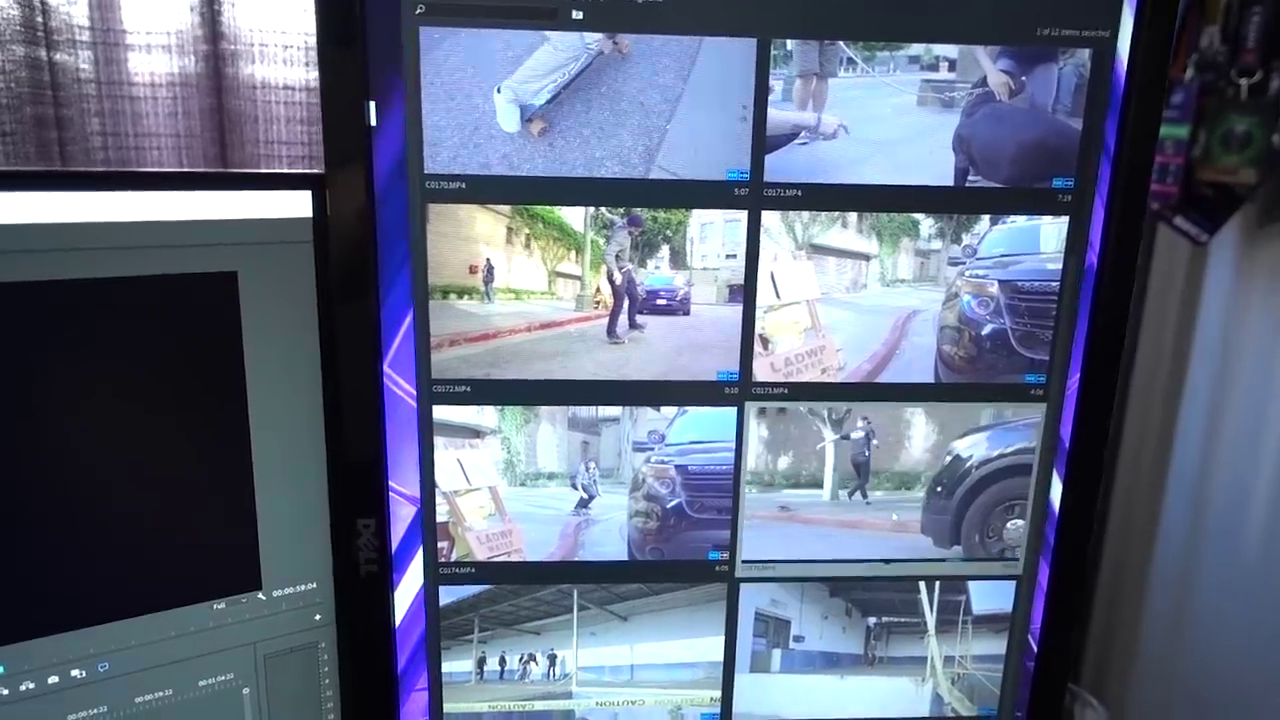
Open the clip C0175.MP4 from the footage bin in the Source Monitor.
double_click(883, 518)
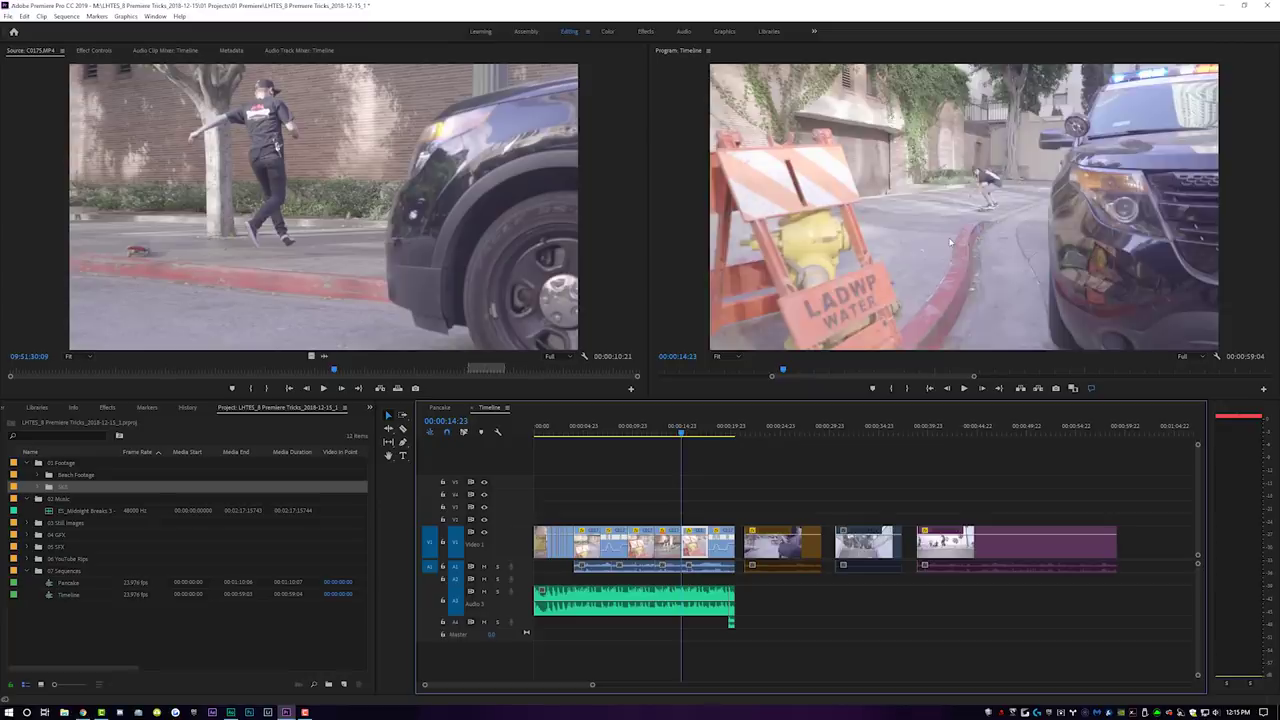
Disable the C0175.MP4 clip starting at 00:00:14:23 on V1 and play into it up to 00:00:16:04.
key(shift+e)
key(space)
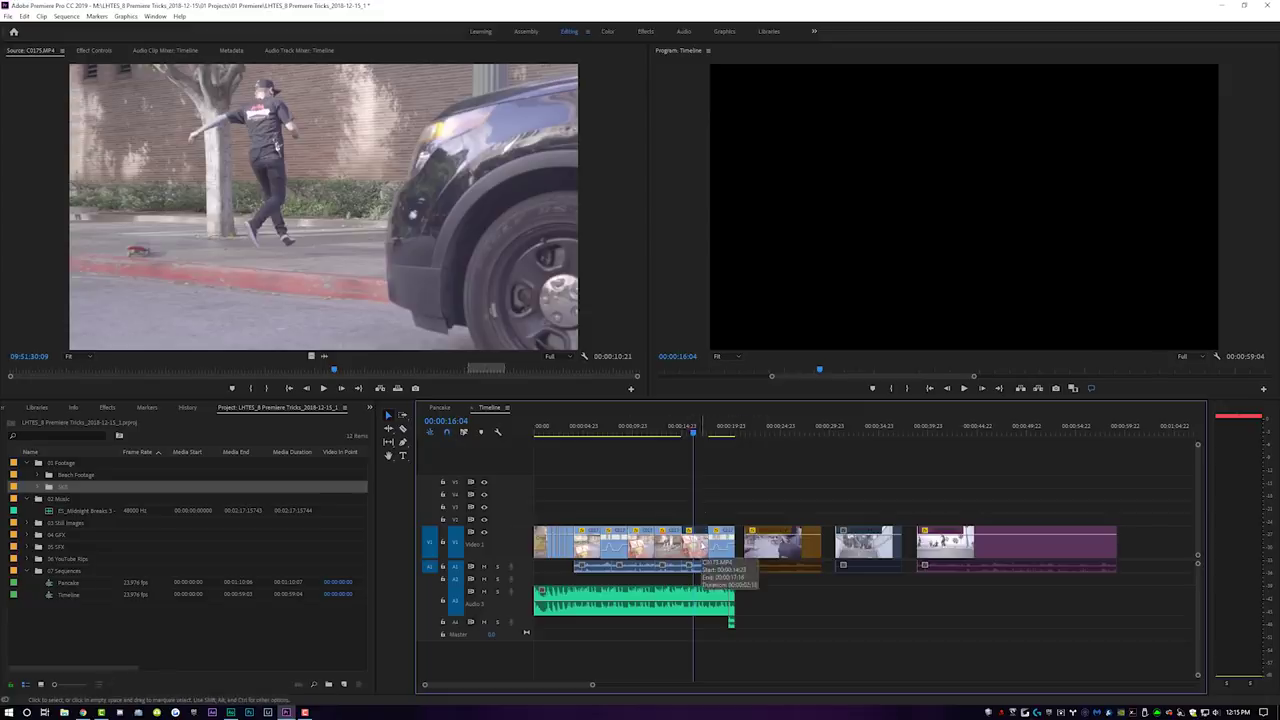
click(697, 548)
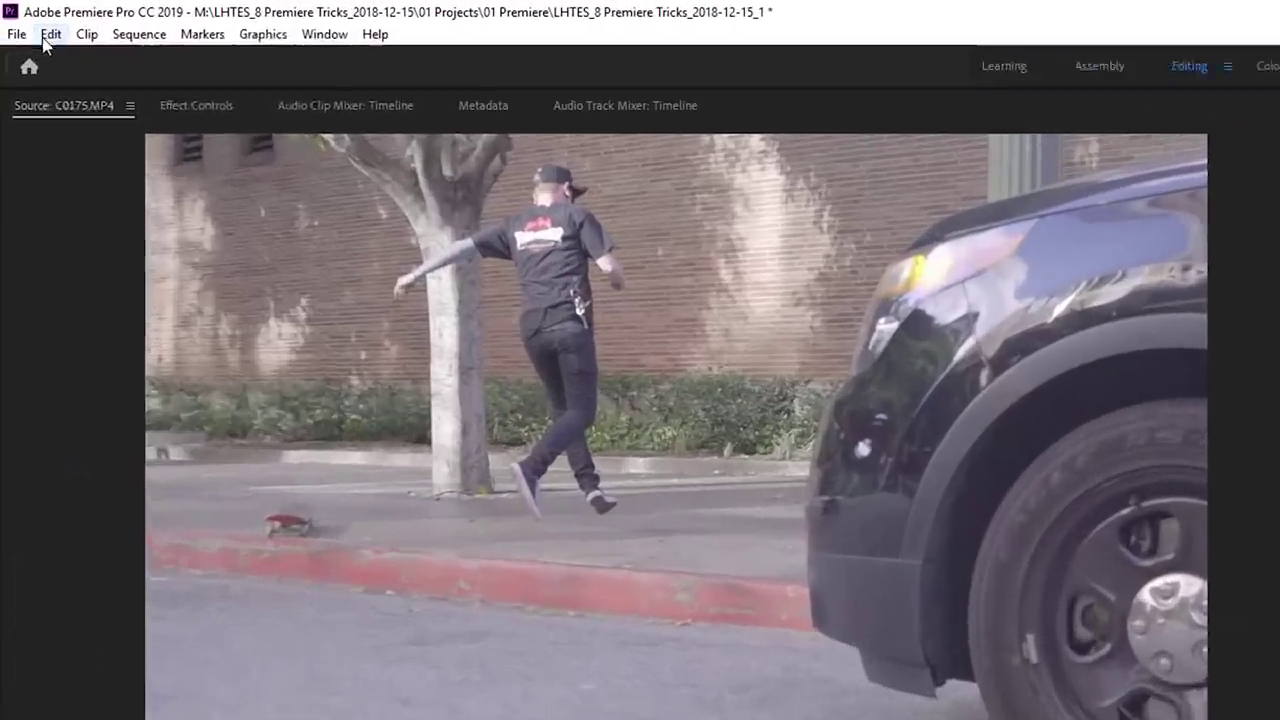
Look up the shortcut assigned to the clip Enable command by searching the keyboard shortcuts for "enable", and close the dialog.
click(47, 36)
click(195, 668)
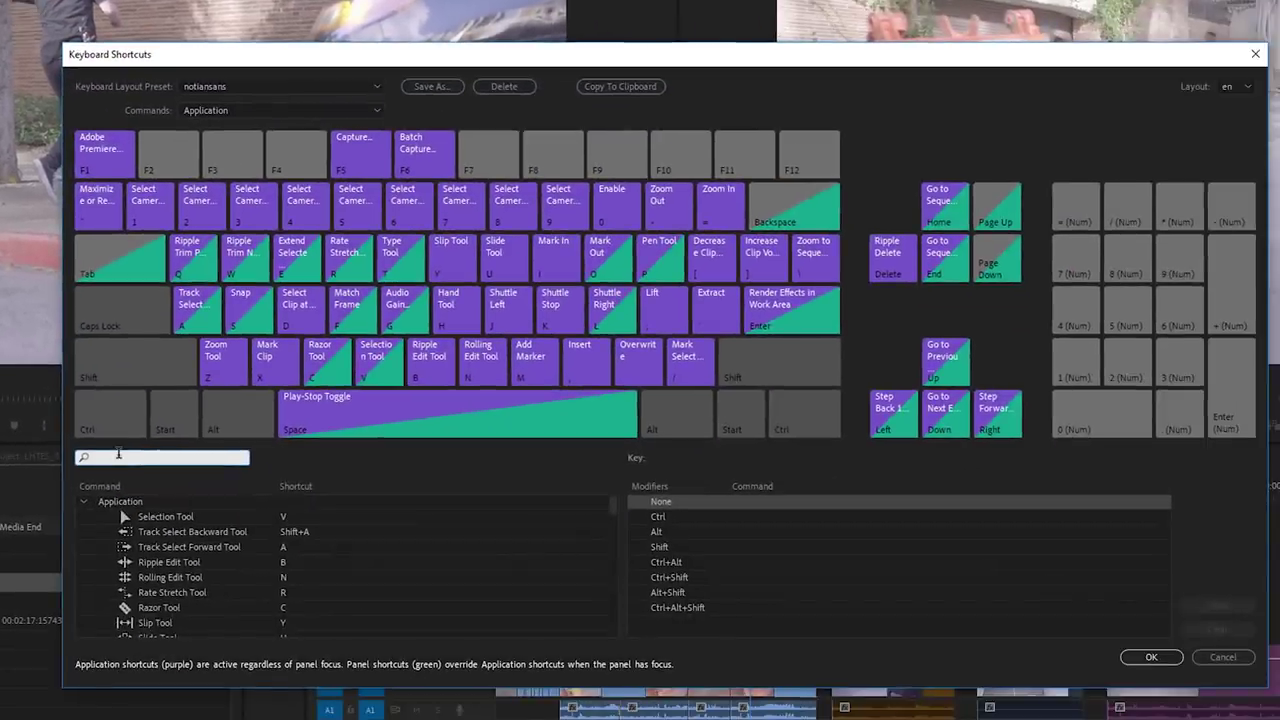
click(118, 457)
text(enable)
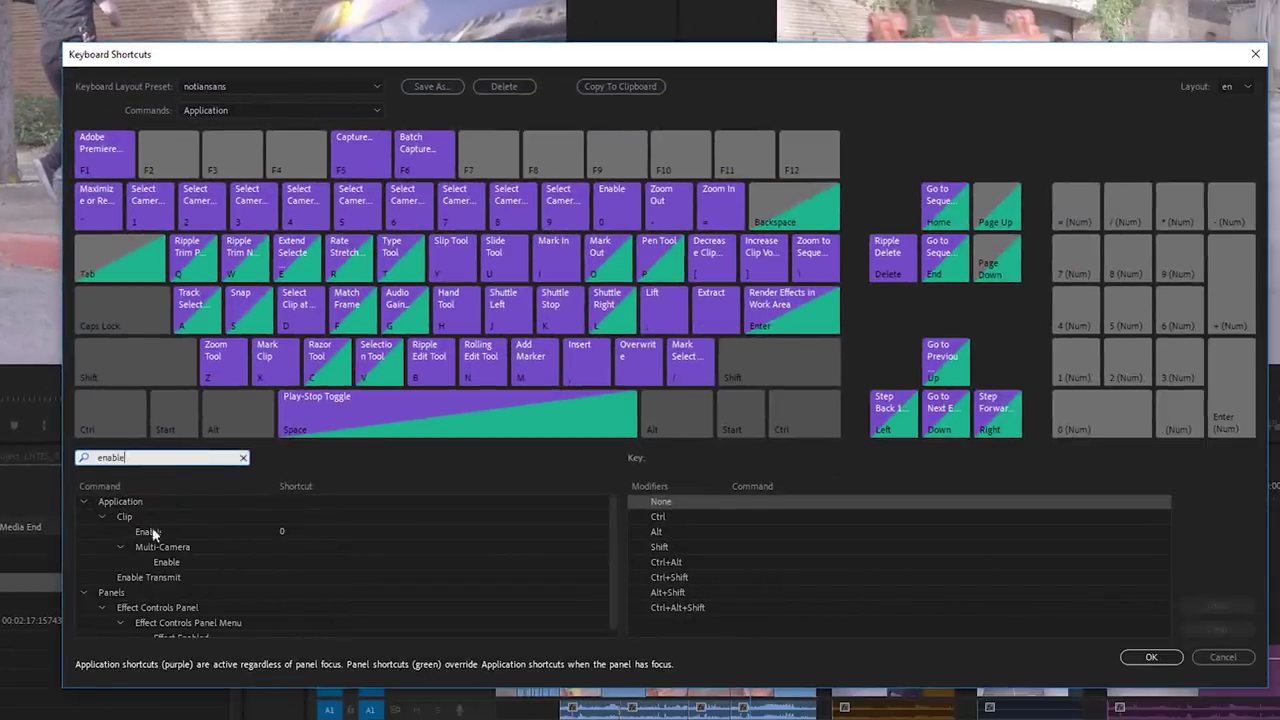
click(285, 535)
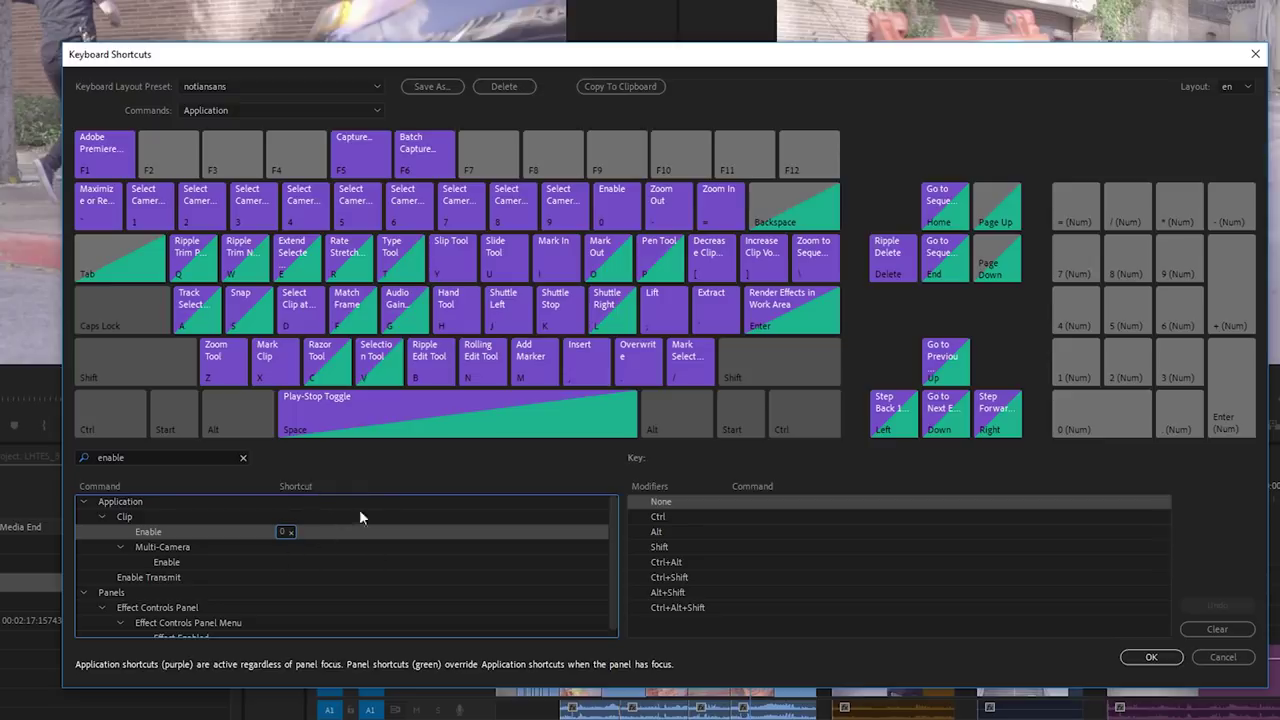
click(1150, 658)
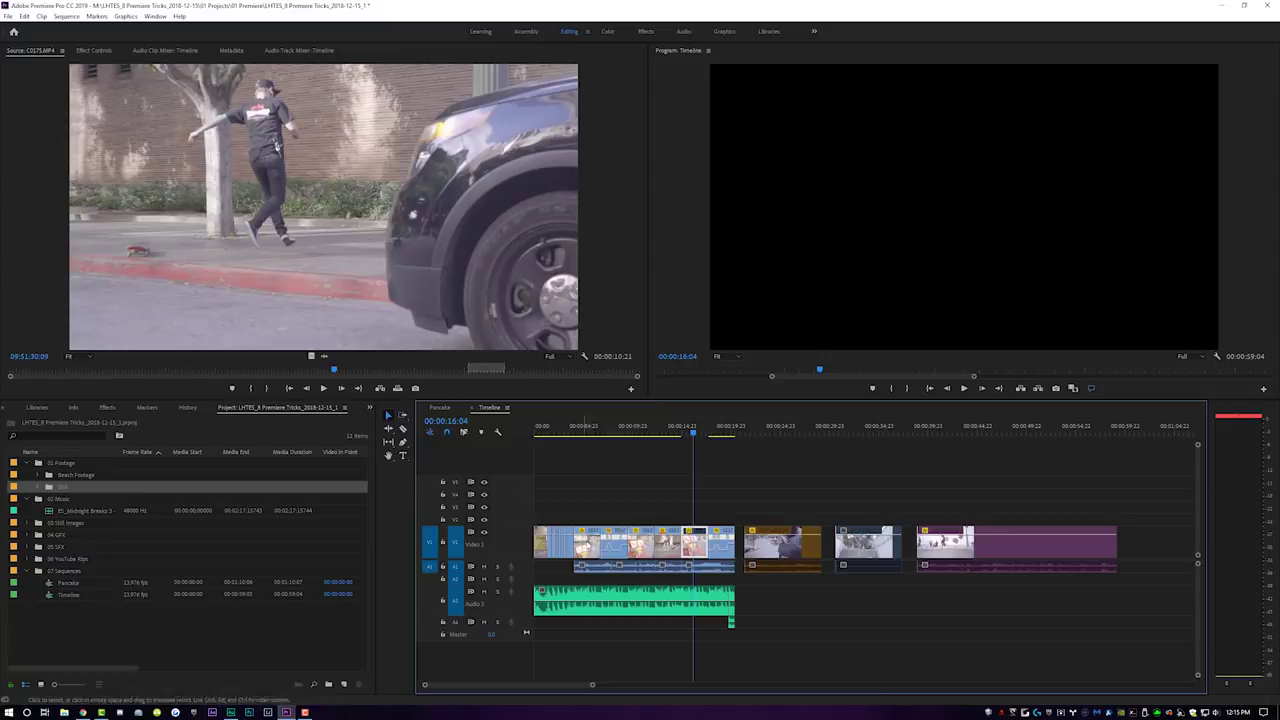
Re-enable the C0175.MP4 clip and toggle neighbouring clips on V1 off and back on.
key(alt+Left)
key(alt+Left)
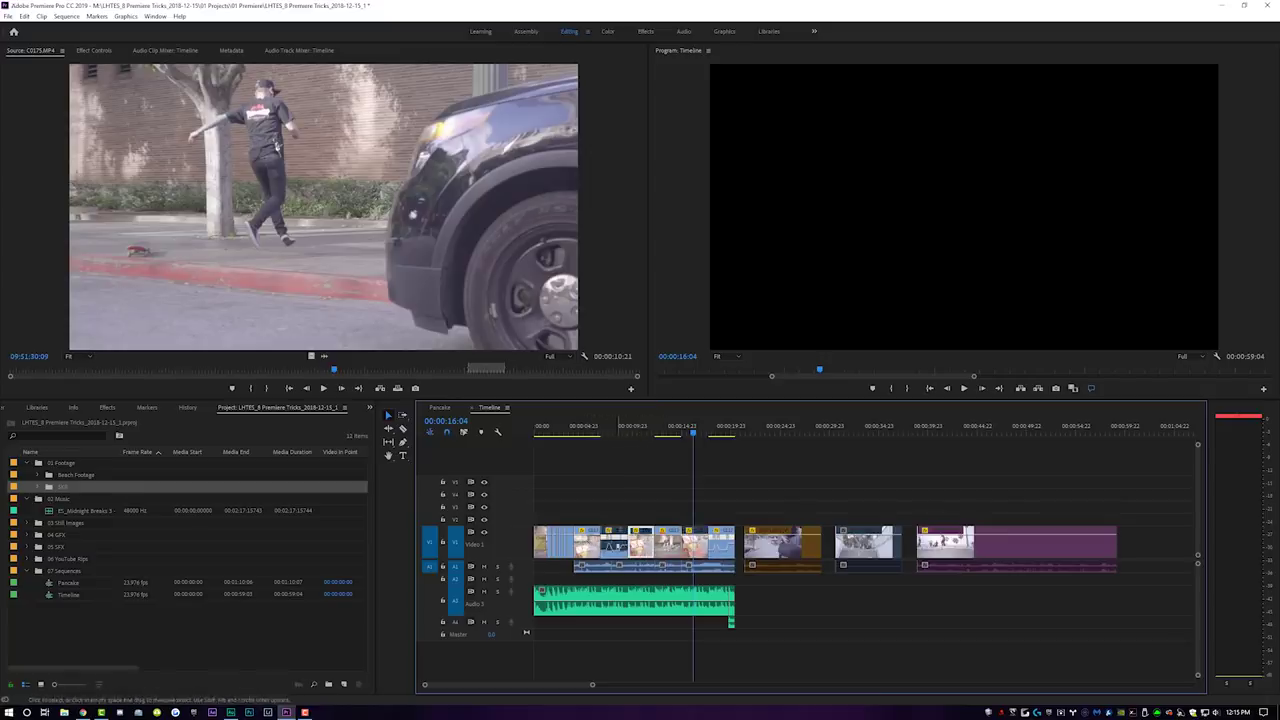
key(alt+Left)
key(alt+Left)
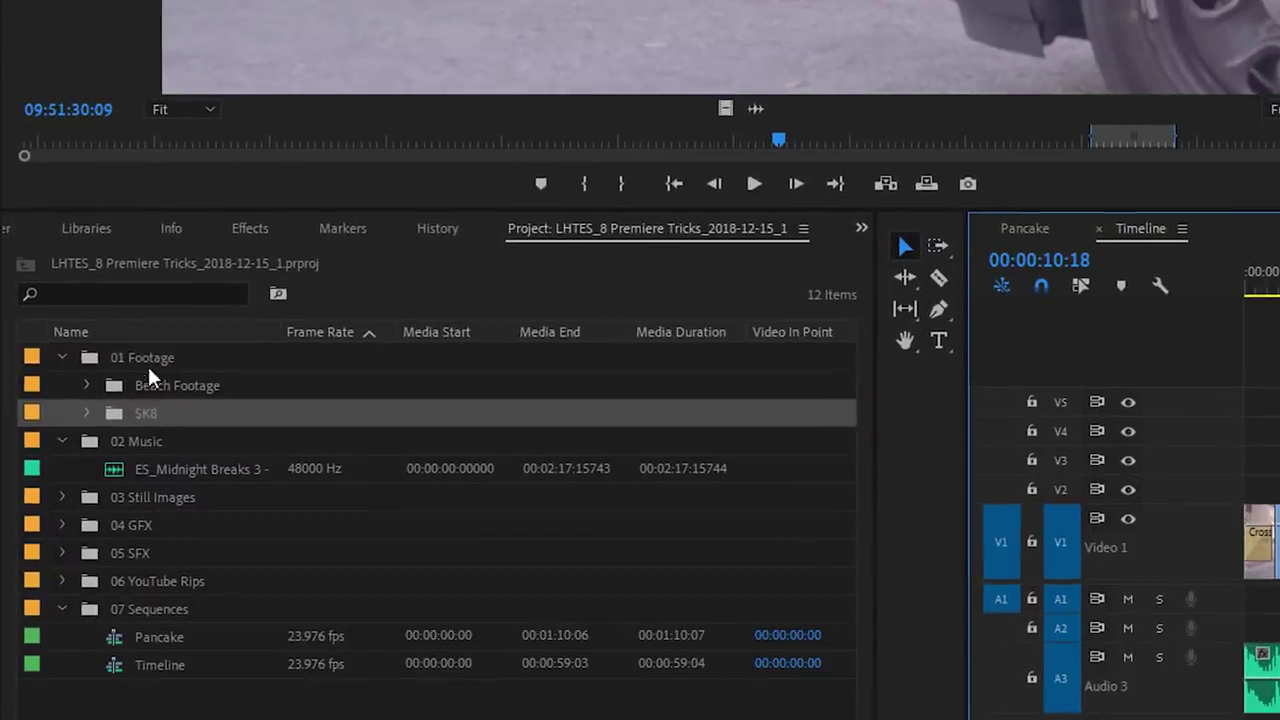
Reveal the V1 clip at 00:00:10:18 in its project bin and load C0173.MP4 in the Source Monitor.
click(67, 466)
click(161, 392)
click(146, 410)
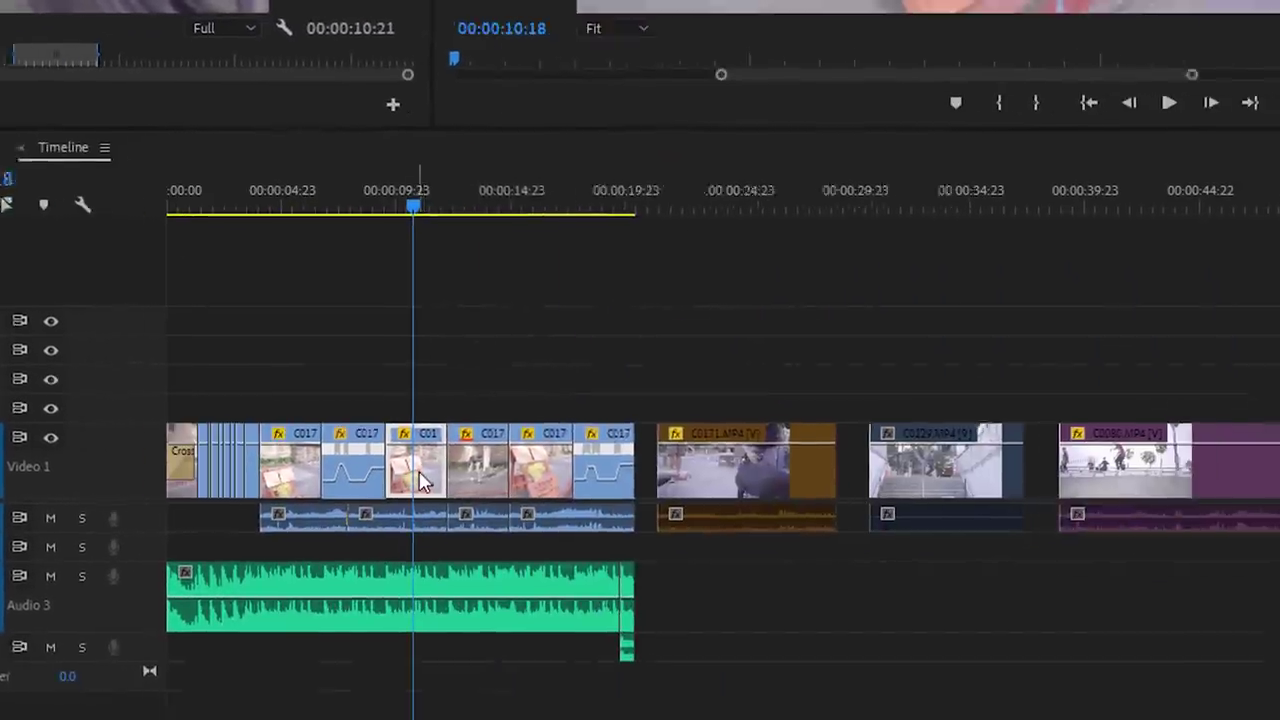
right_click(420, 480)
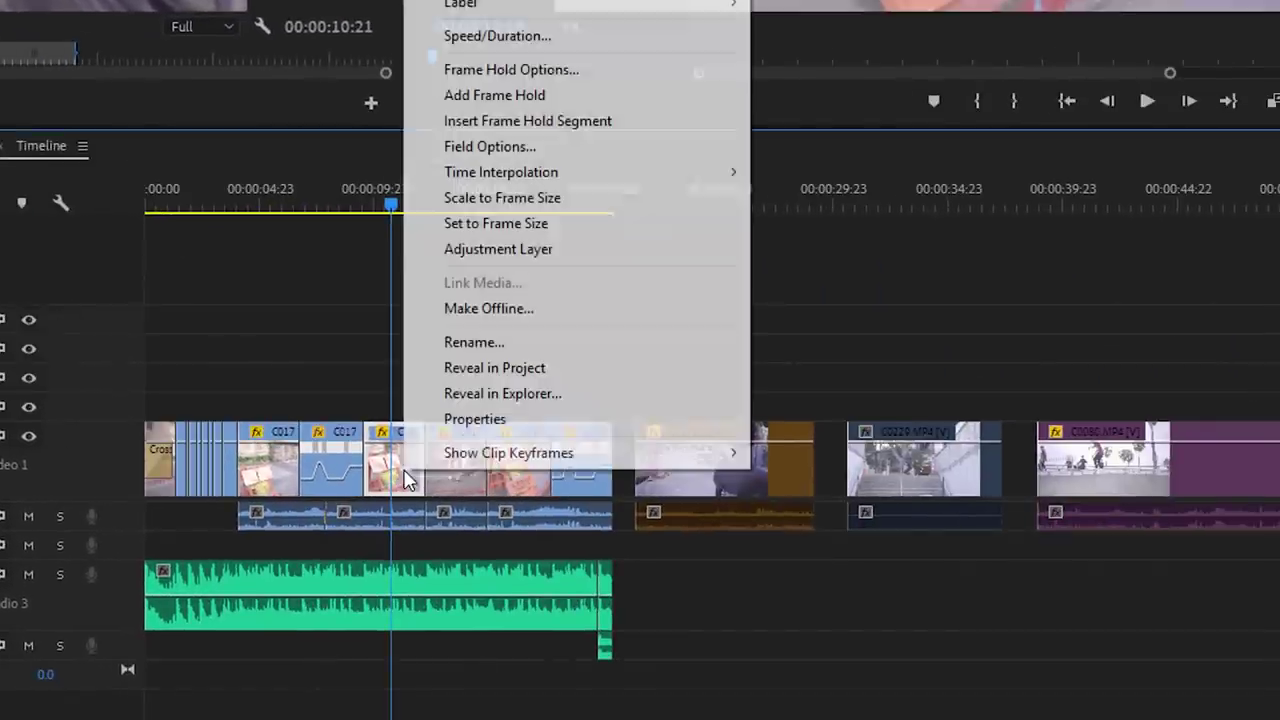
click(556, 372)
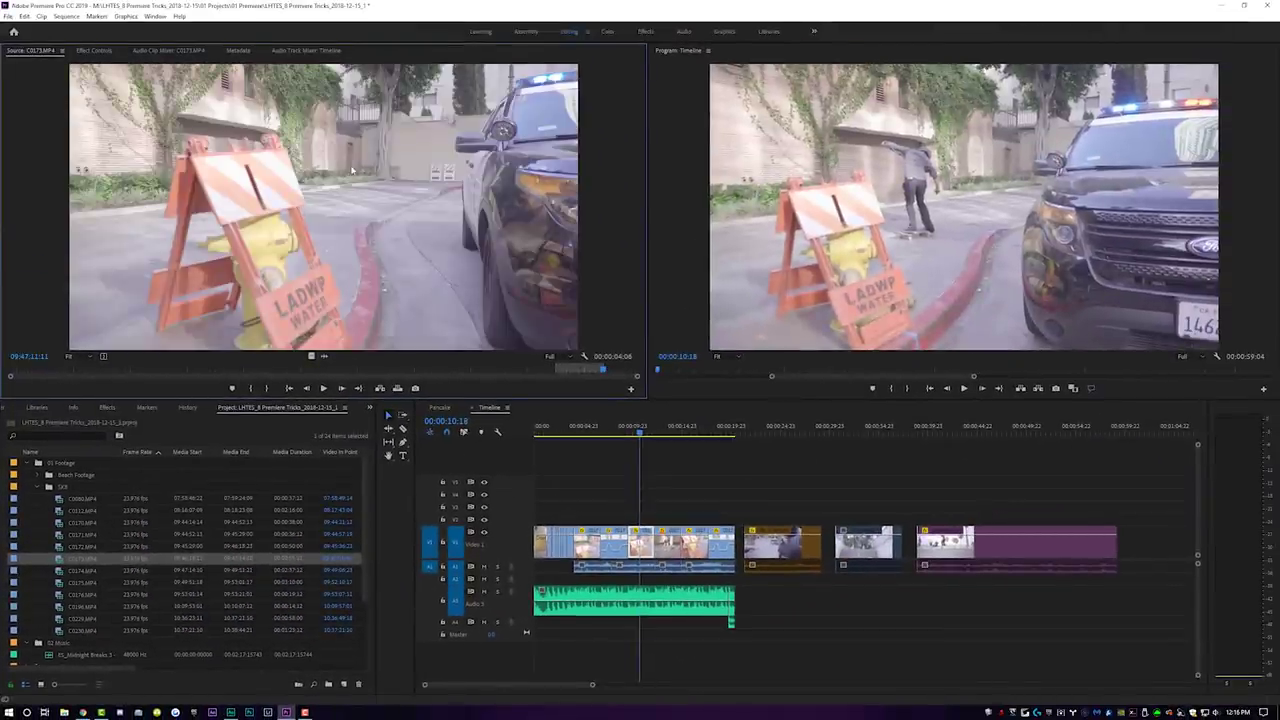
Match-frame the C0172.MP4 clip at 00:00:13:22 into the Source Monitor.
click(680, 410)
click(673, 430)
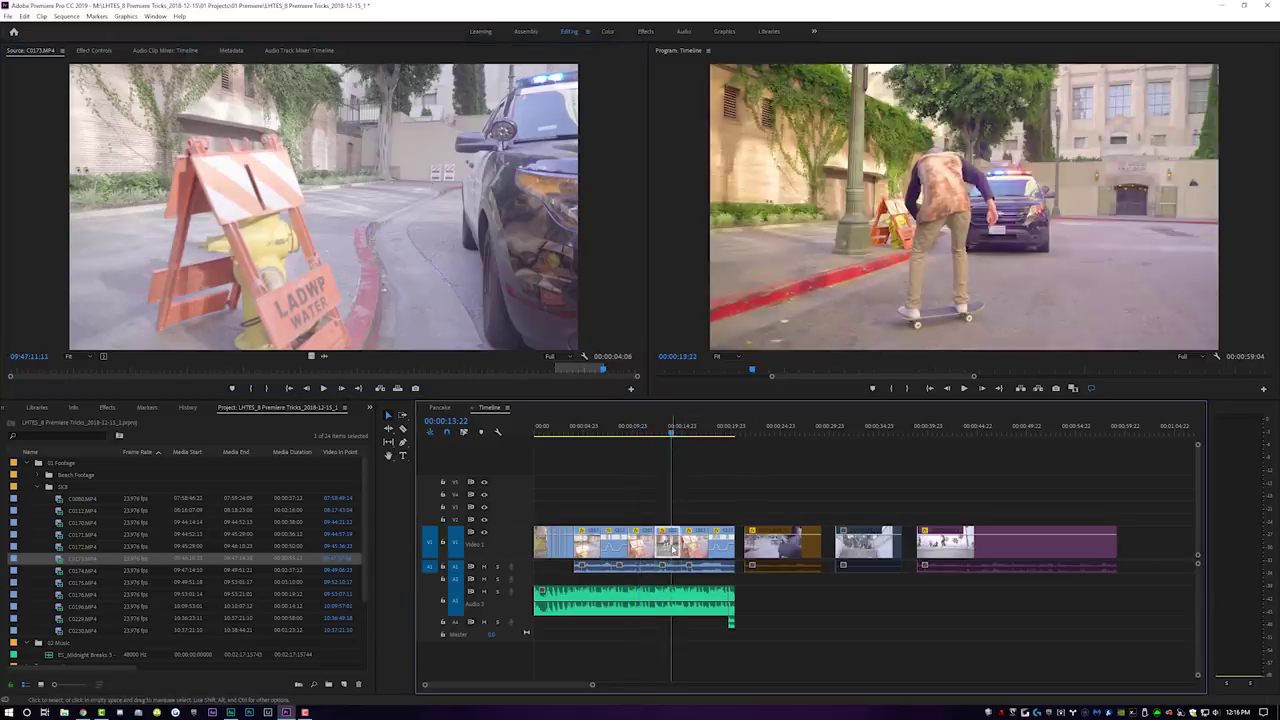
key(f)
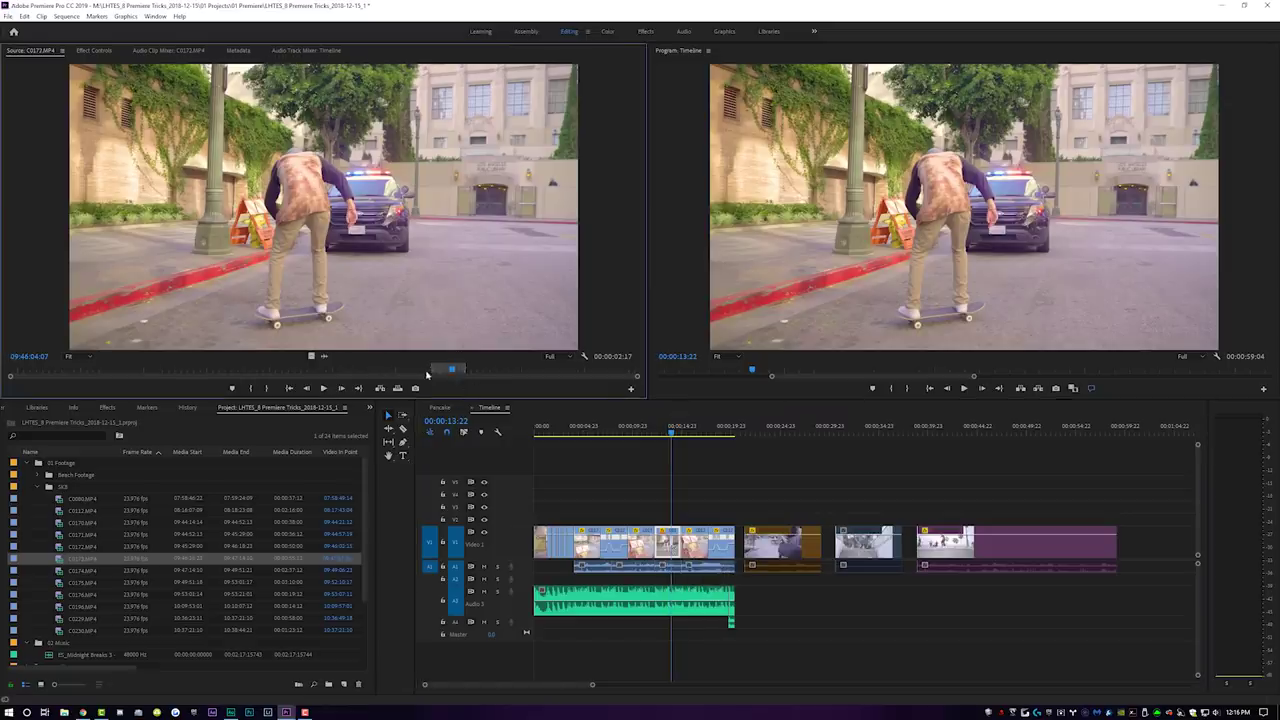
Mark a 22-frame range of C0172.MP4 near 09:46:12:05 and try placing only its video above the V1 clip at 00:00:13:22.
drag(480, 372, 548, 370)
drag(312, 356, 668, 520)
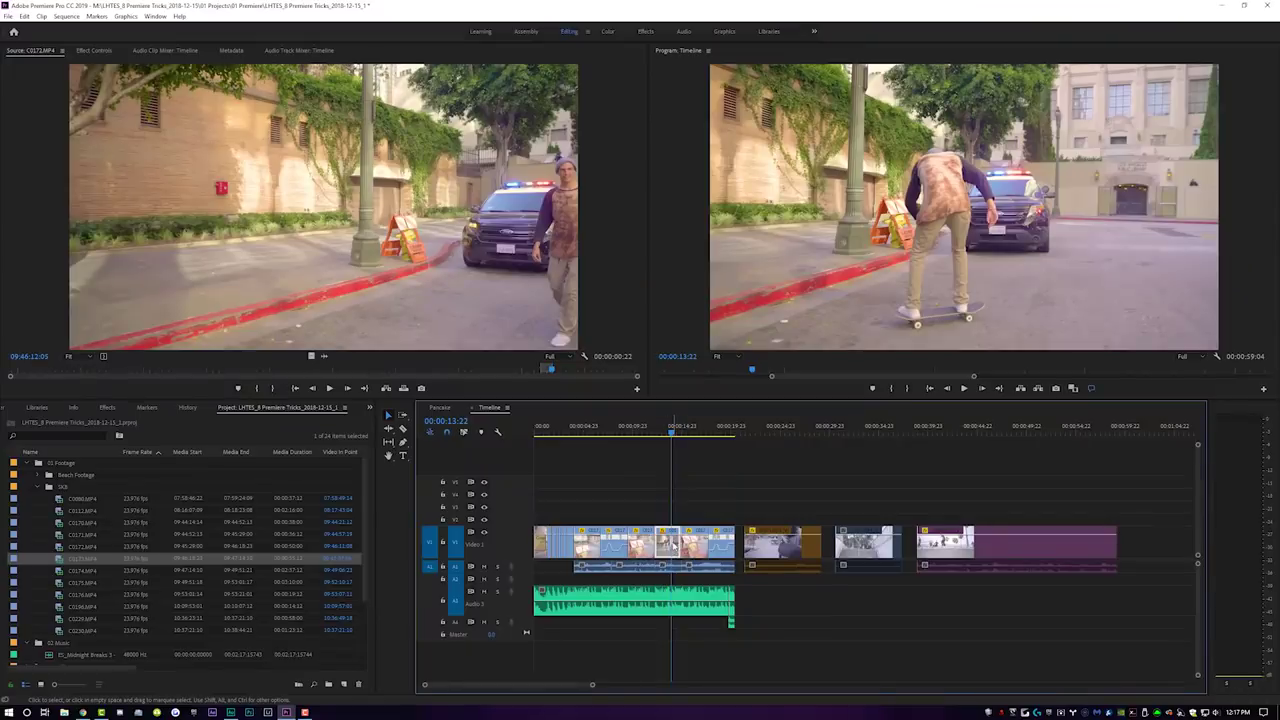
Stack copies of the C0172.MP4 clip at 00:00:13:22 on the tracks above V1, and undo back to a single copy on V2.
drag(673, 545, 674, 483)
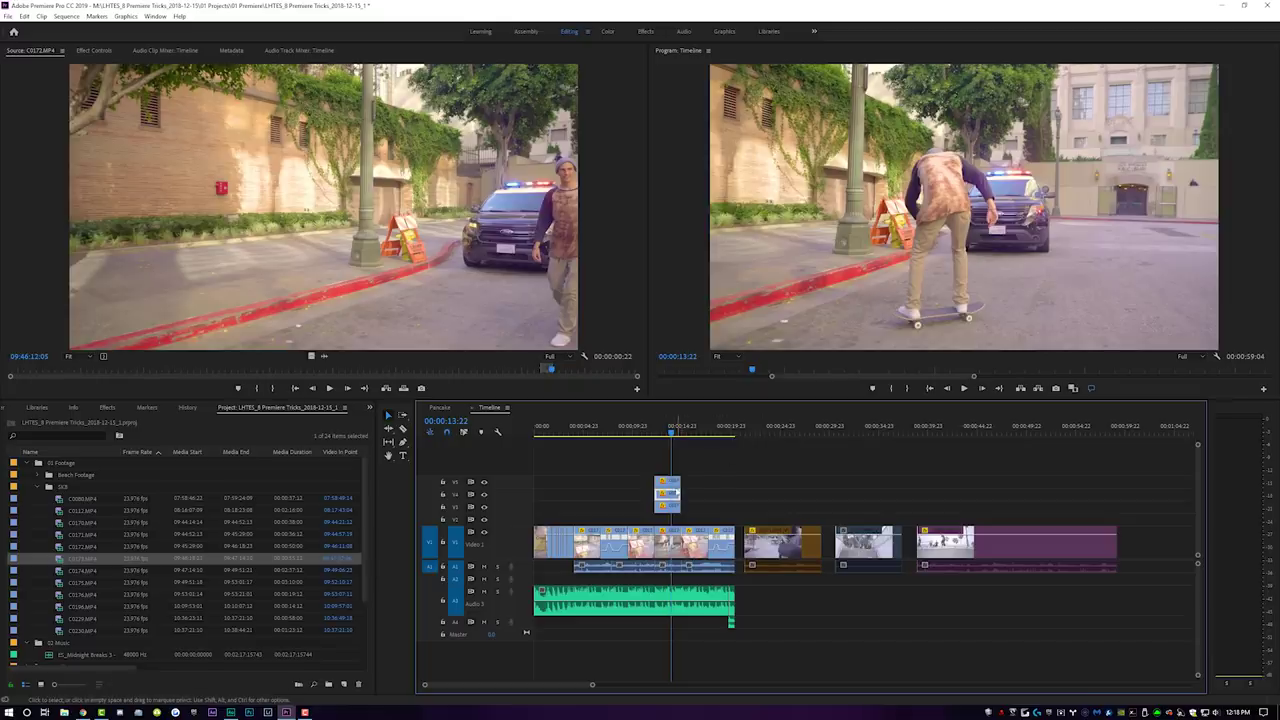
key(ctrl+z)
key(ctrl+z)
key(ctrl+z)
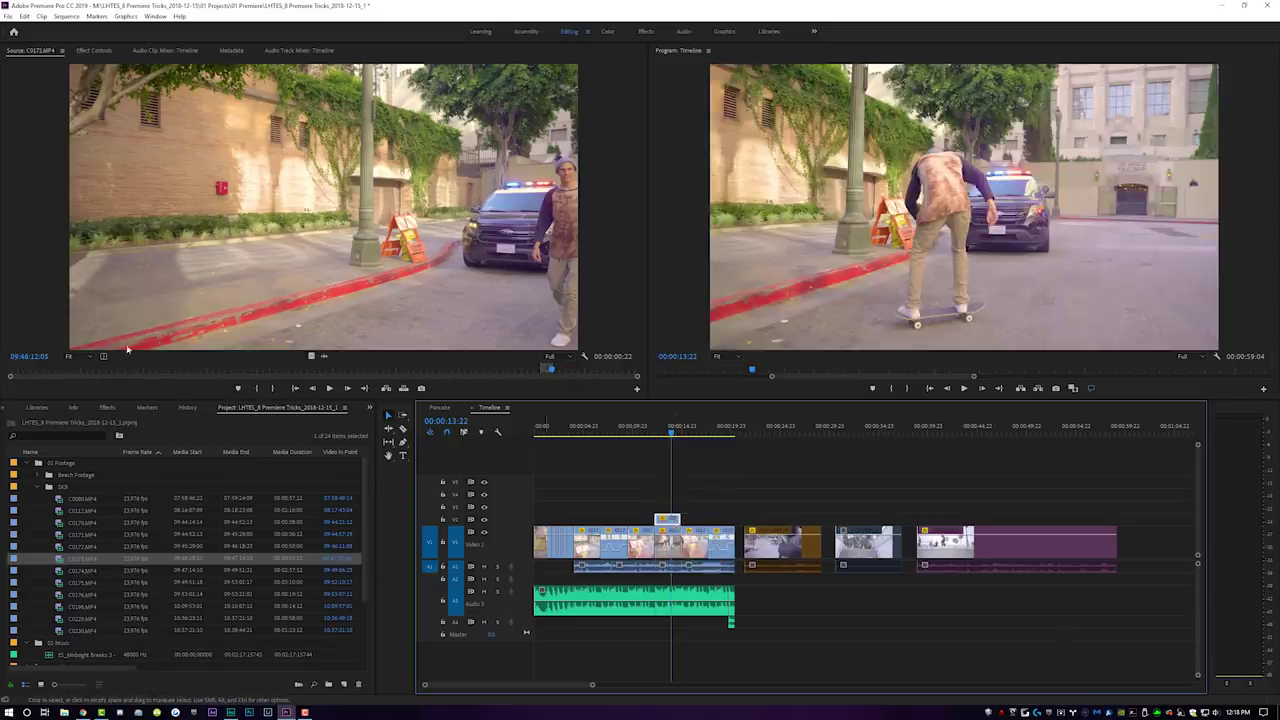
Apply the Spherize distortion effect to the C0172.MP4 copy on V2 and adjust the sphere's radius and center.
click(108, 408)
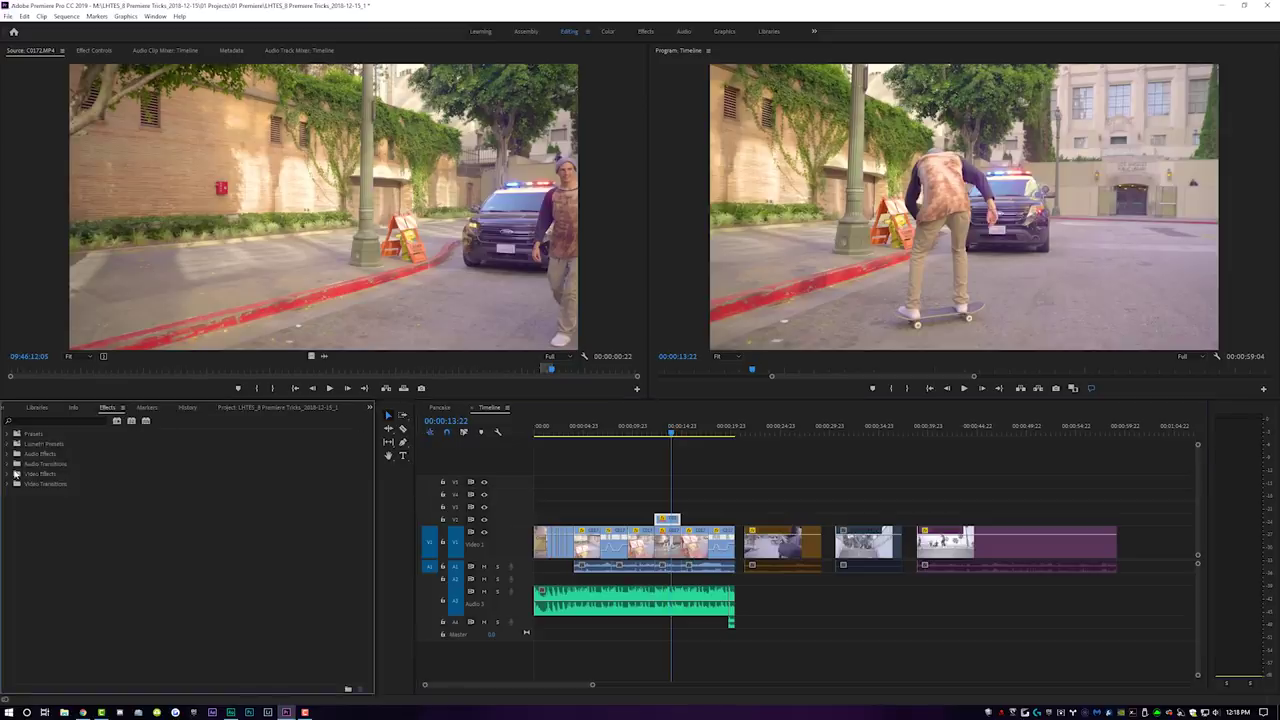
click(10, 474)
click(22, 524)
click(45, 593)
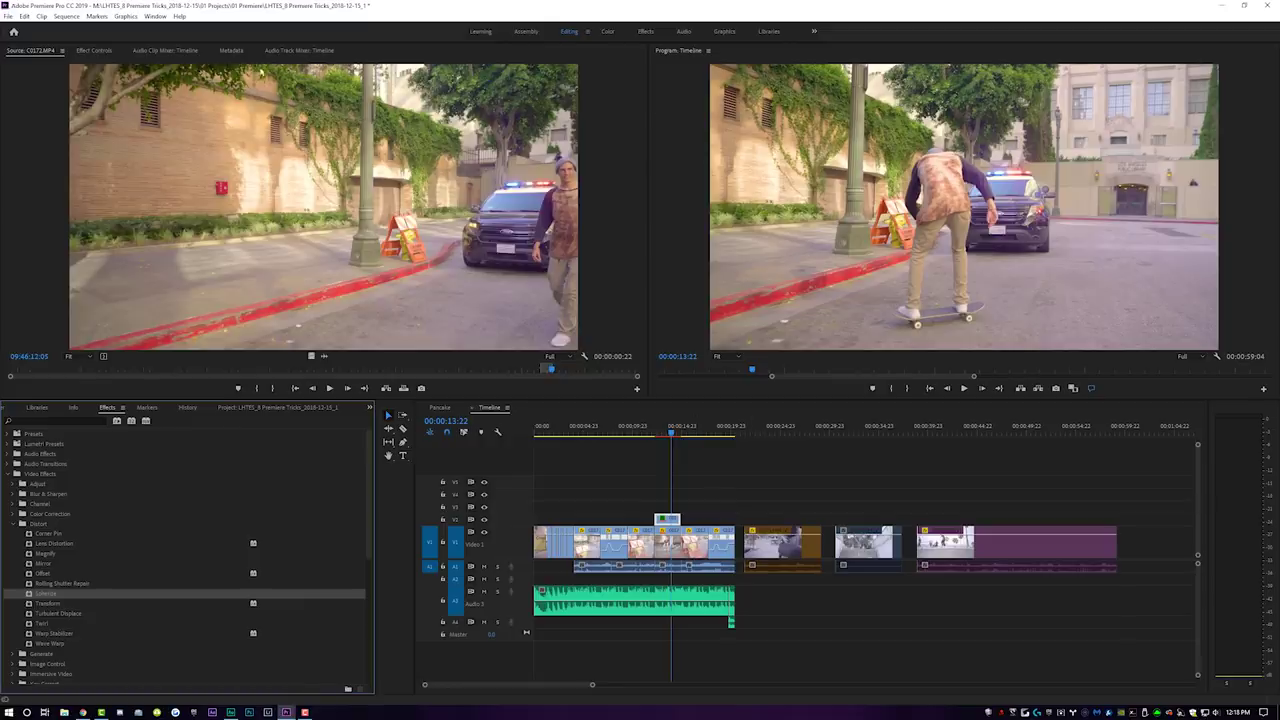
click(93, 50)
click(672, 521)
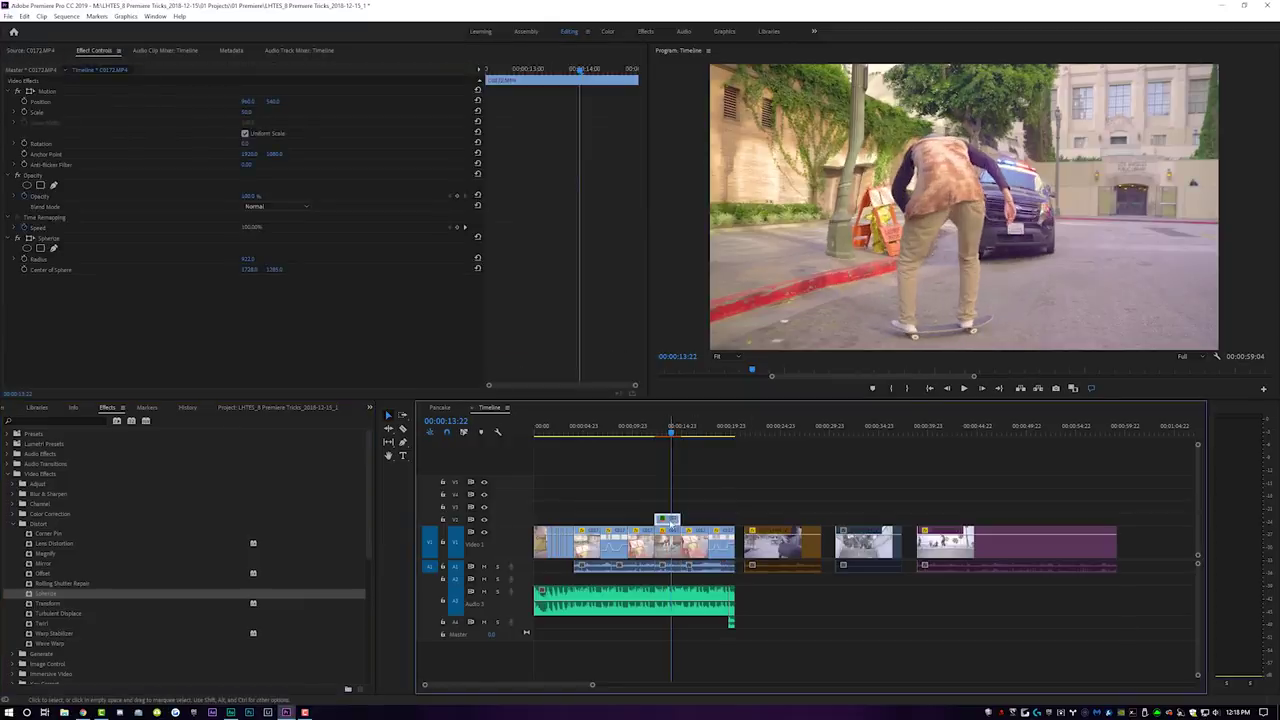
Switch to the Color workspace and apply the SL BLUE DAYNITE creative look to the C0172.MP4 copy on V2.
click(604, 31)
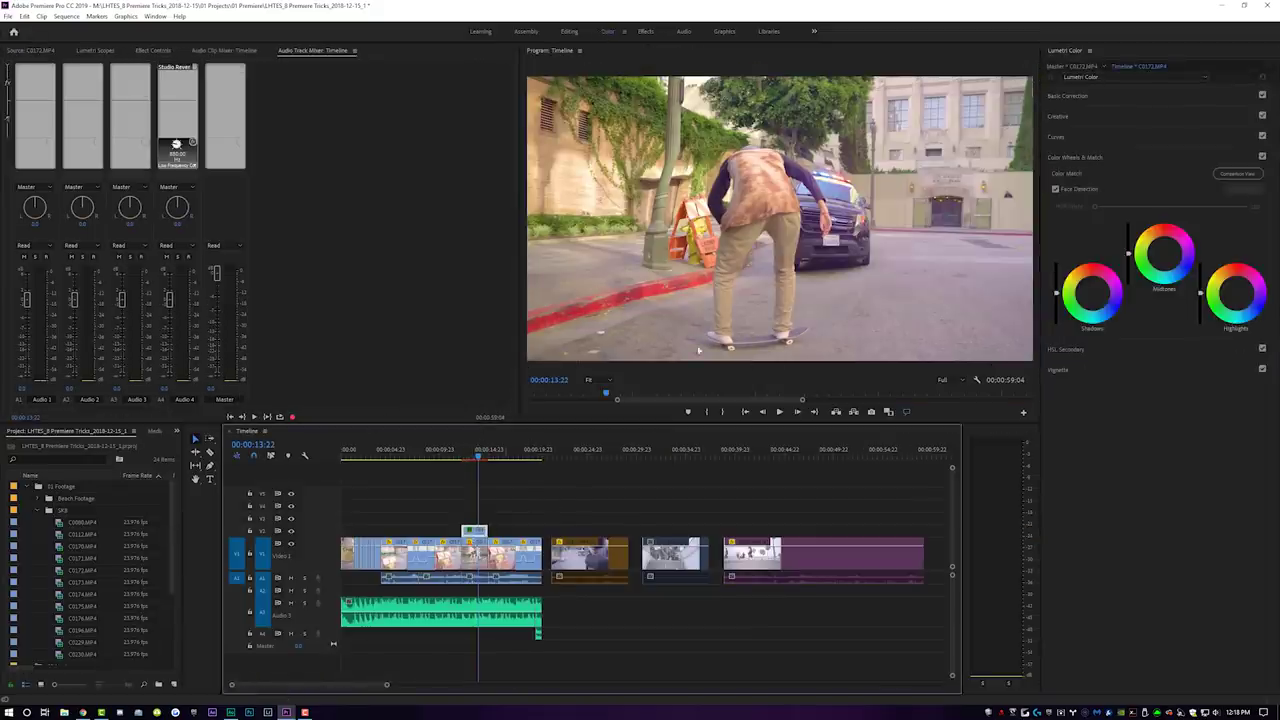
click(1138, 66)
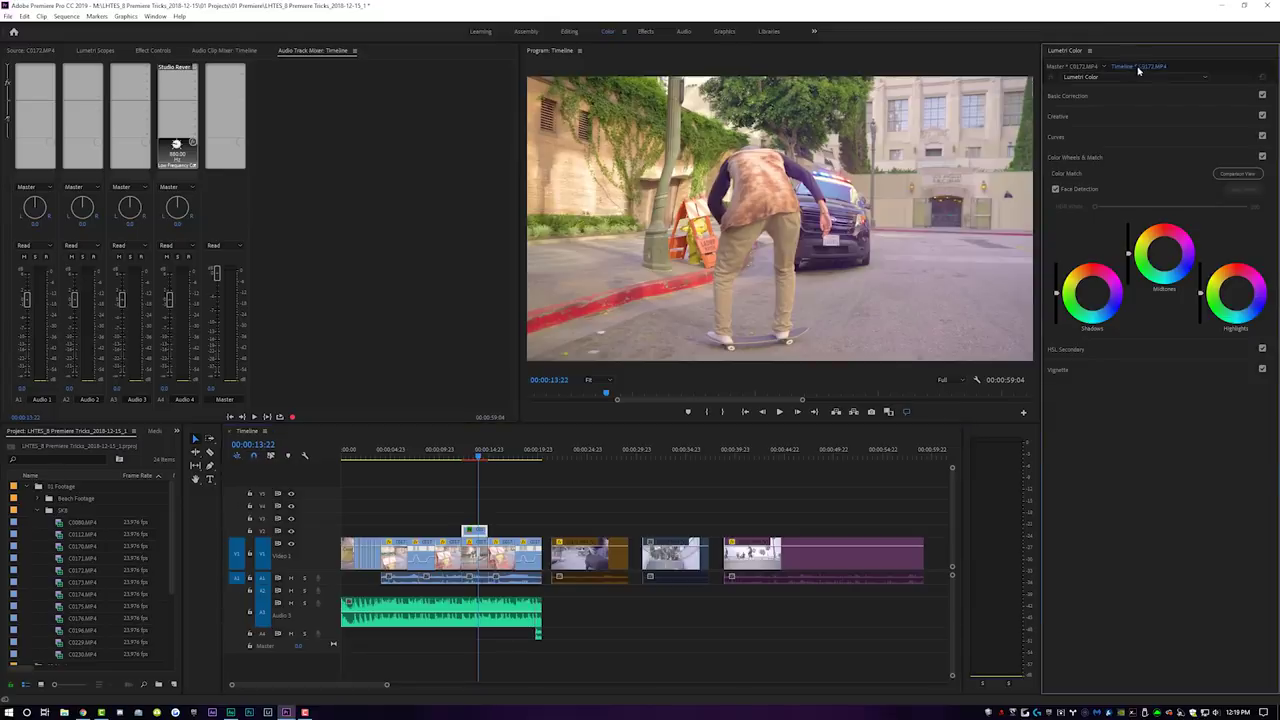
click(1096, 120)
click(1250, 196)
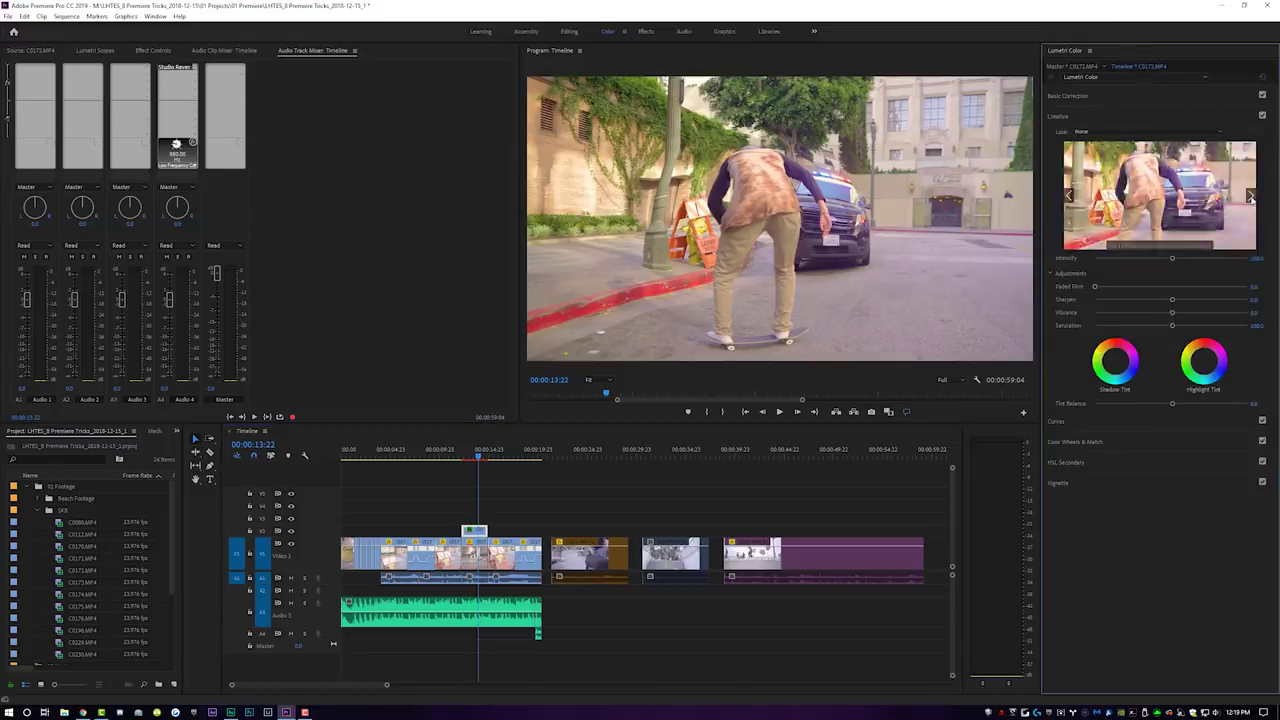
click(1160, 195)
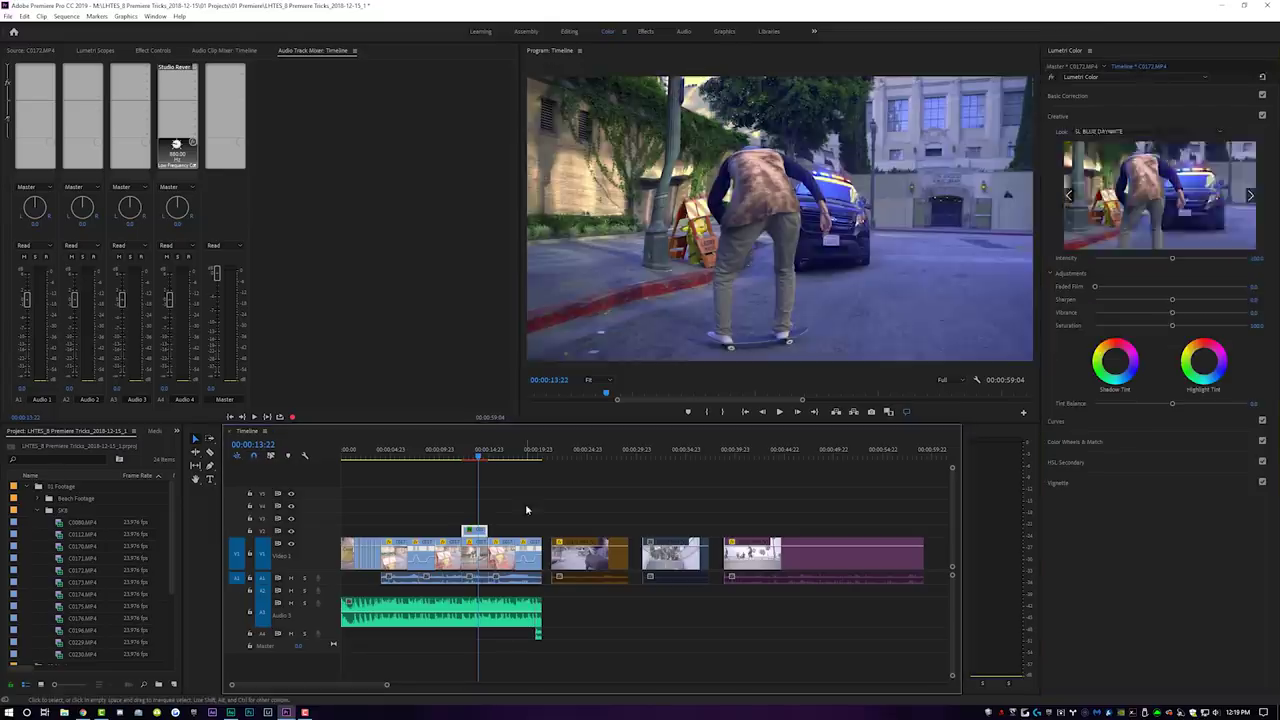
Set the opacity blend mode of the C0172.MP4 copy on V2 to Overlay.
click(158, 50)
click(212, 208)
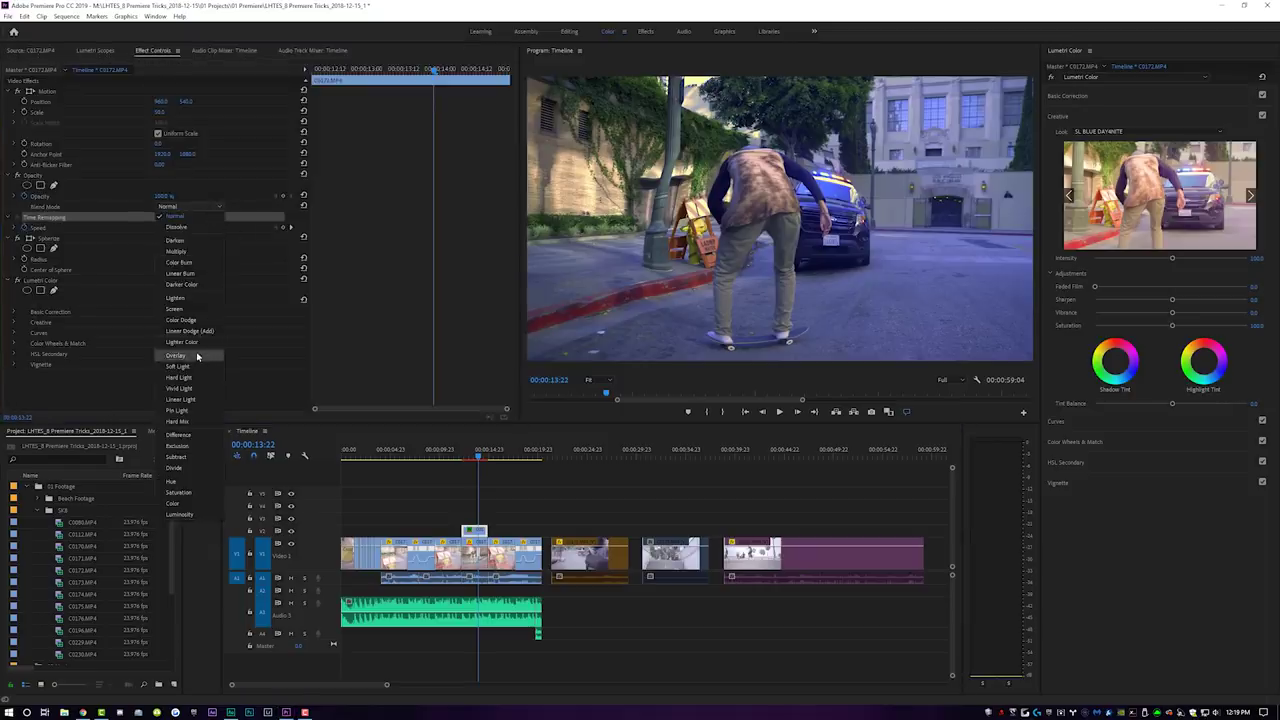
click(197, 356)
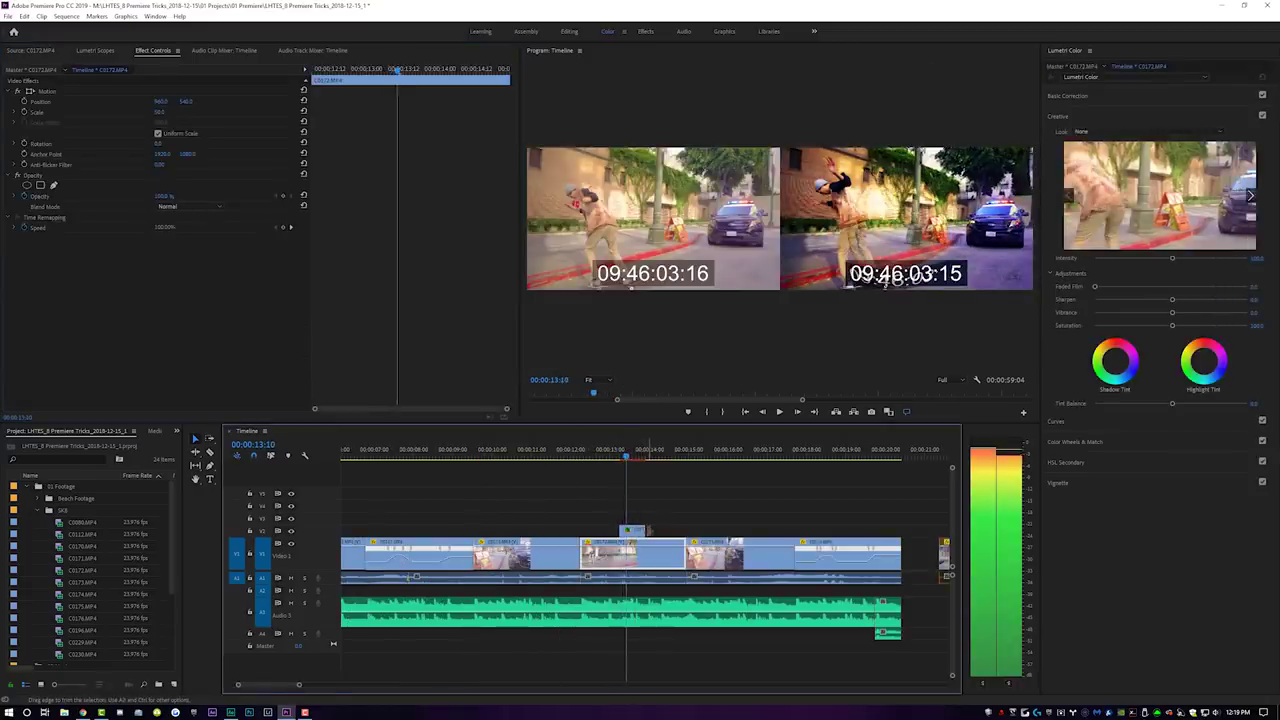
Shorten the C0172.MP4 copy on V2 from its end, and stack copies of the neighbouring C0173.MP4 clip on V2, V3 and V4.
click(647, 451)
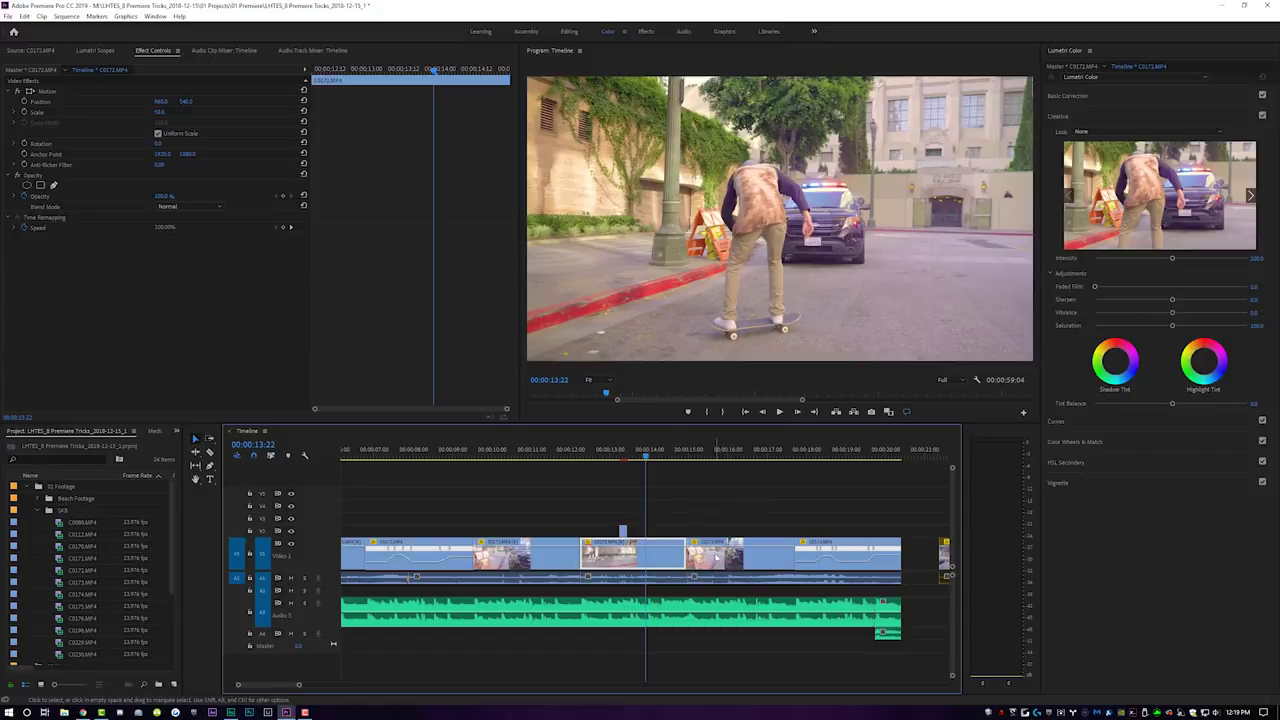
click(740, 553)
drag(730, 540, 731, 506)
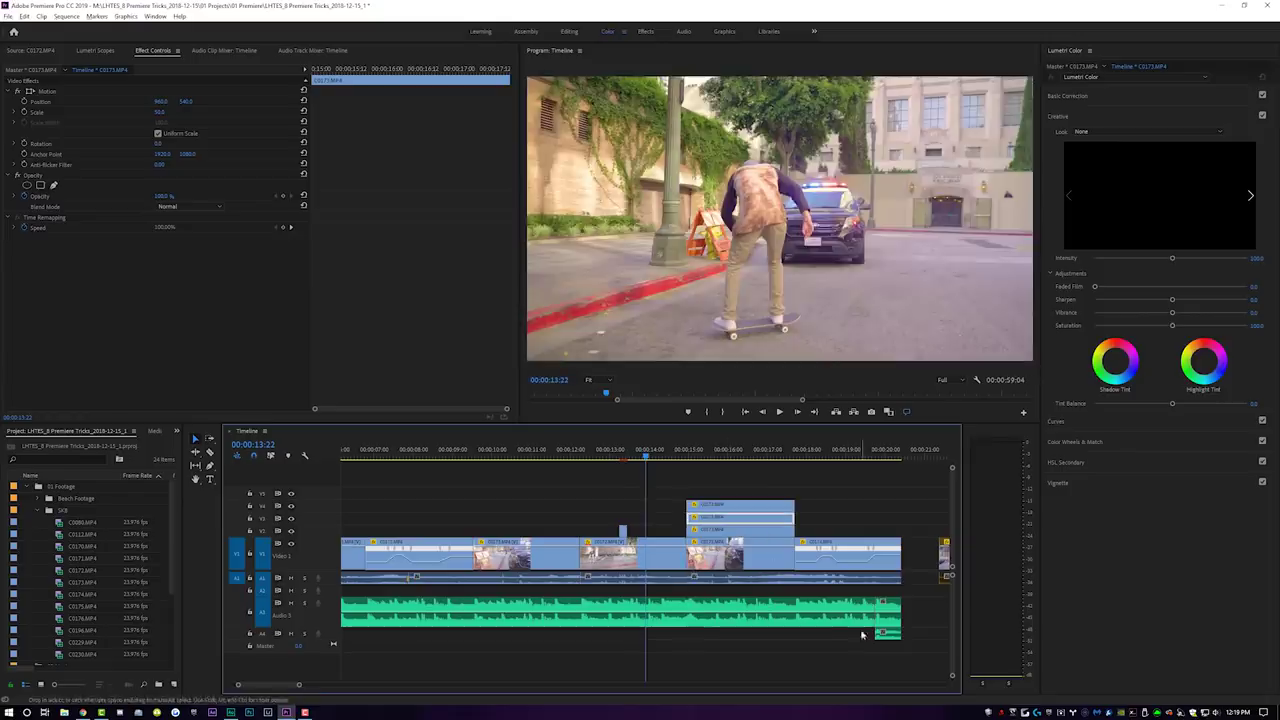